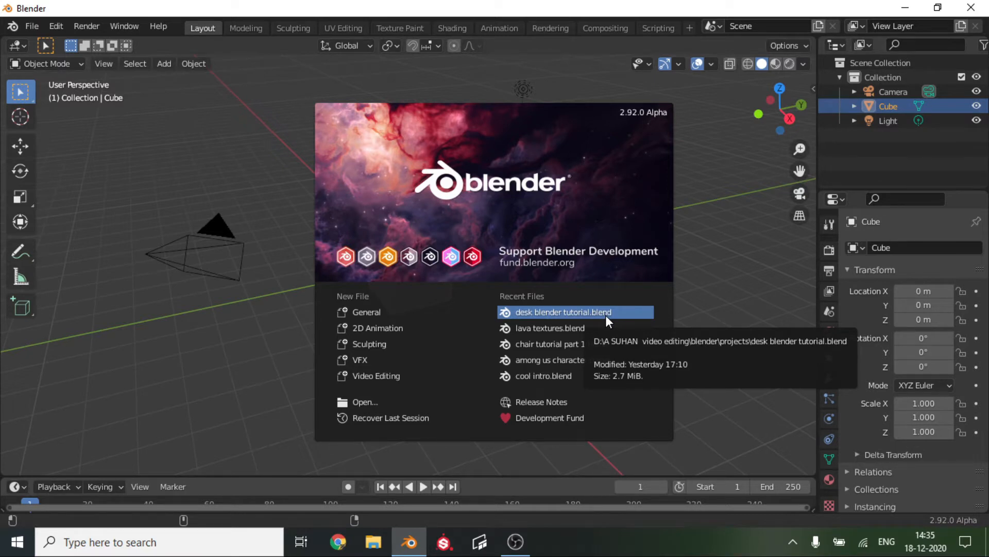
# Open the recent file desk blender tutorial.blend and view the desk through the scene camera.
pyautogui.click(605, 314)
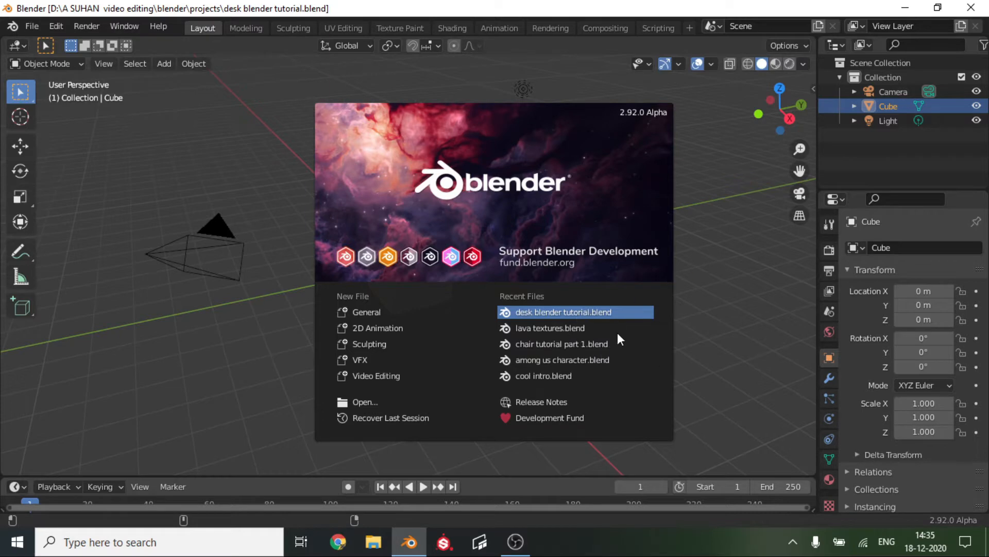
pyautogui.scroll(5, 300, 255)
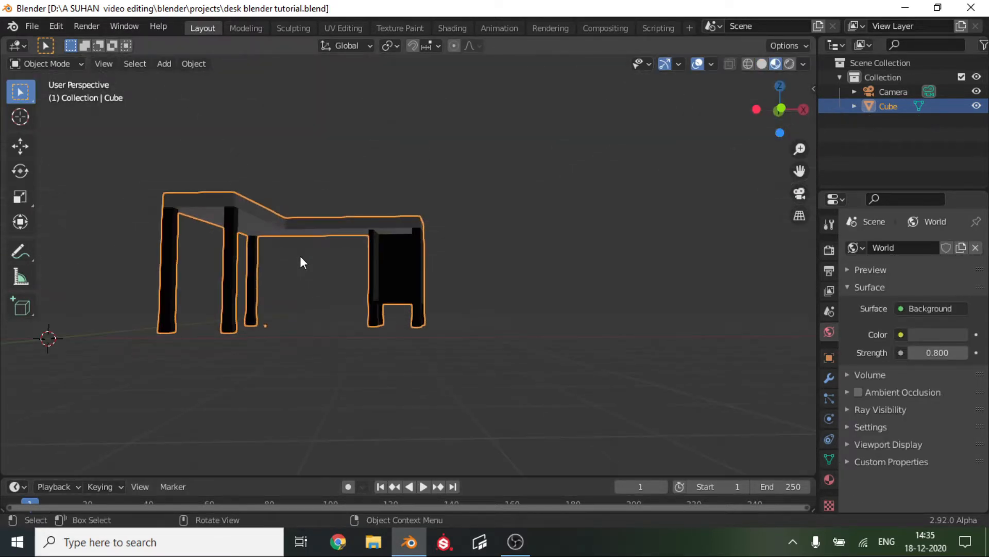
pyautogui.moveTo(300, 256); pyautogui.dragTo(607, 249, button='middle')
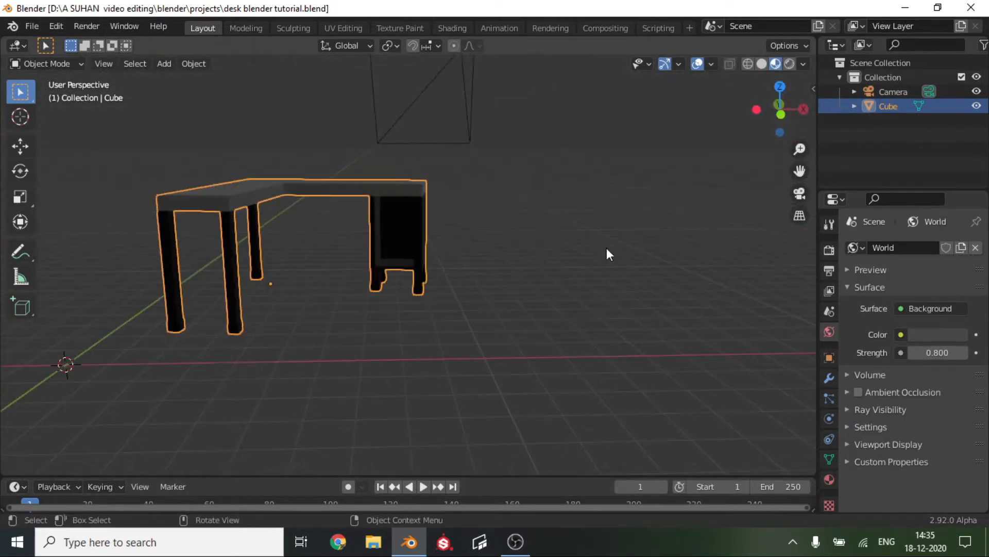
pyautogui.click(798, 194)
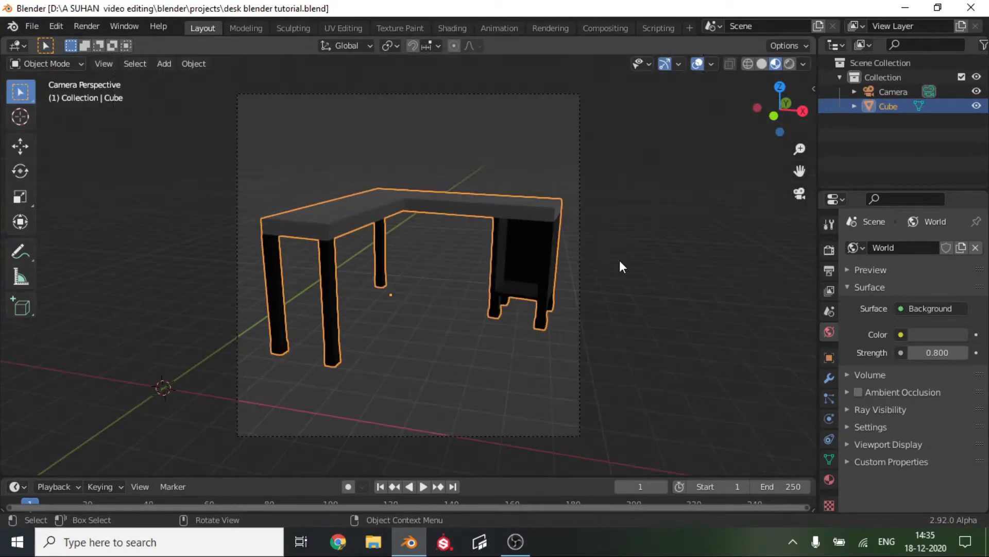
# Delete the existing camera from the scene.
pyautogui.click(580, 206)
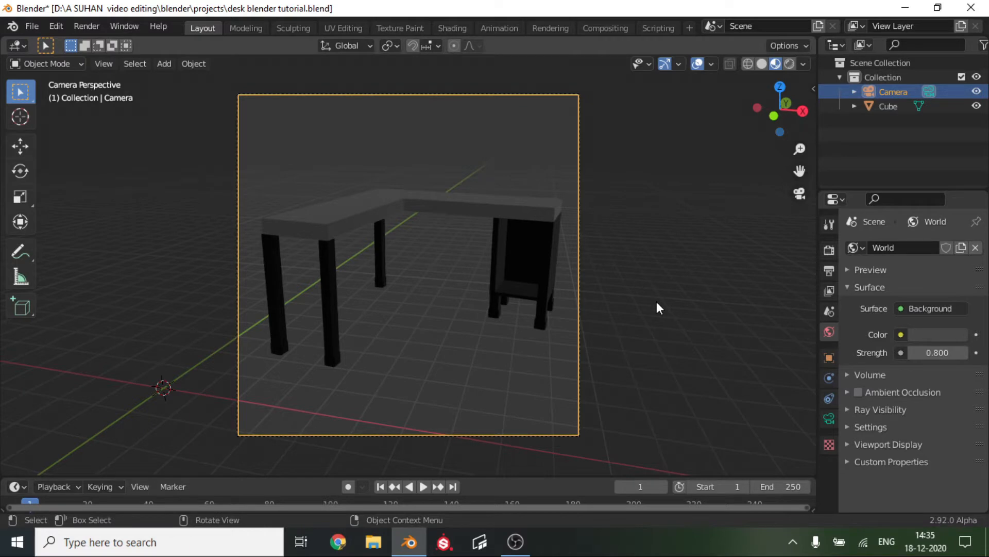
pyautogui.click(626, 288)
pyautogui.moveTo(639, 293); pyautogui.dragTo(561, 277, button='middle')
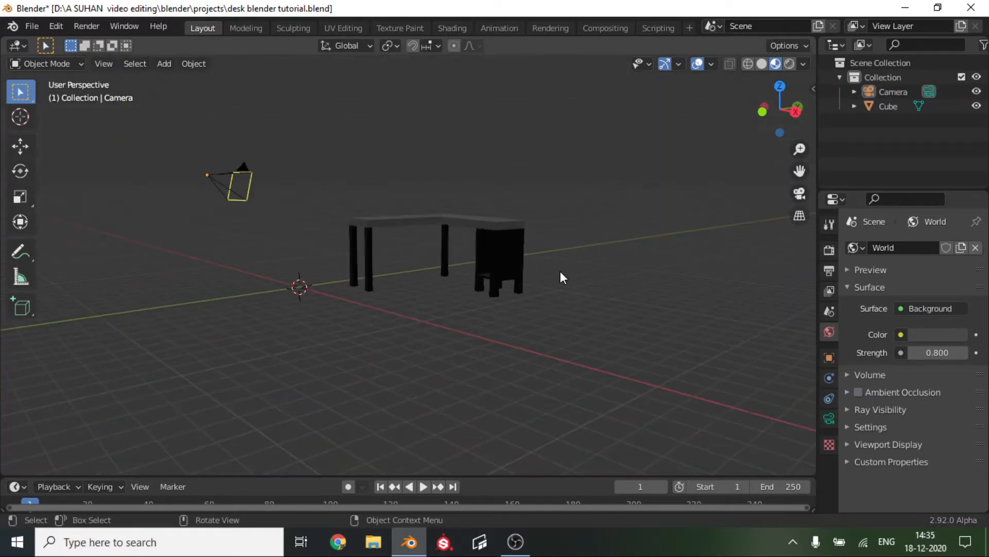
pyautogui.press('Delete')
pyautogui.click(207, 177)
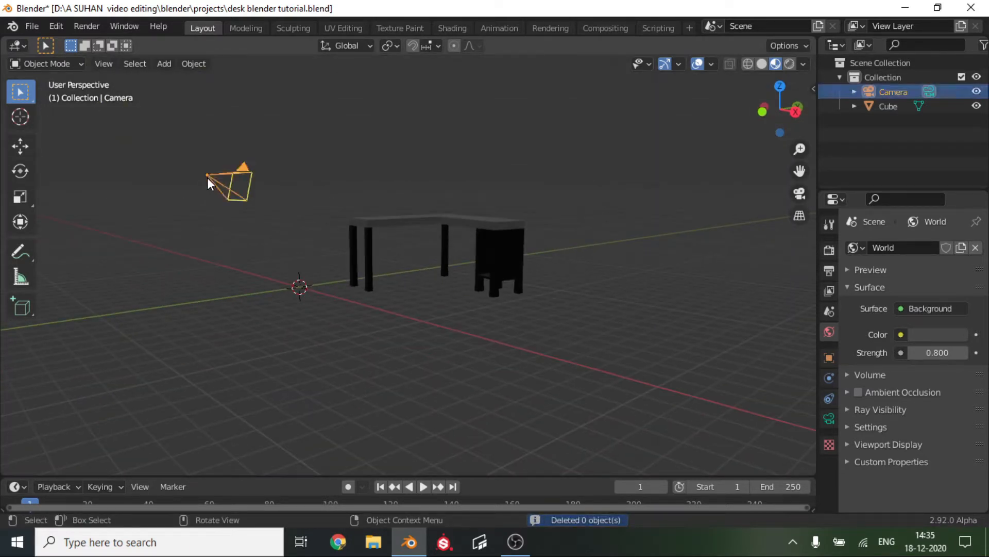
pyautogui.press('Delete')
# Add a new camera at the world origin and switch the viewport to look through it.
pyautogui.hotkey('shift', 'a')
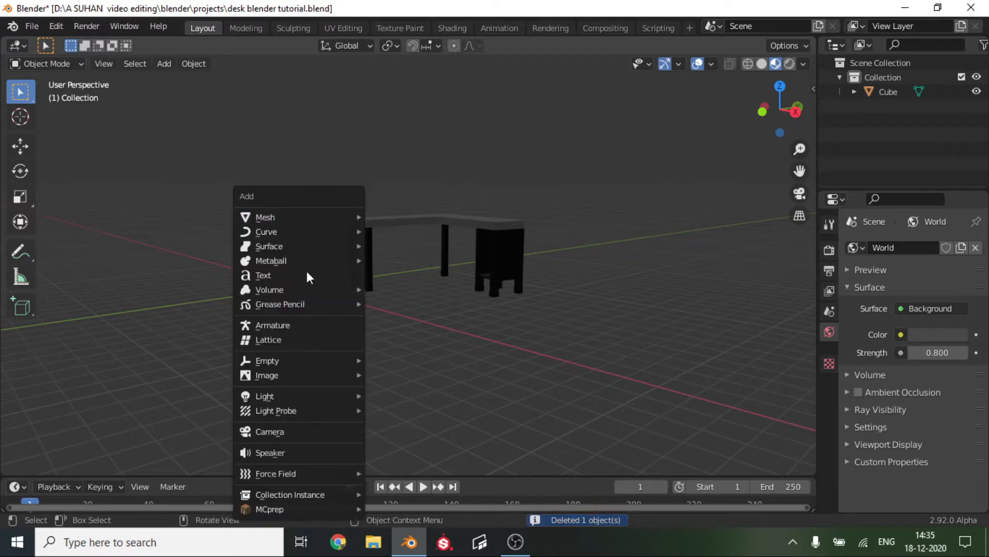
pyautogui.moveTo(324, 396)
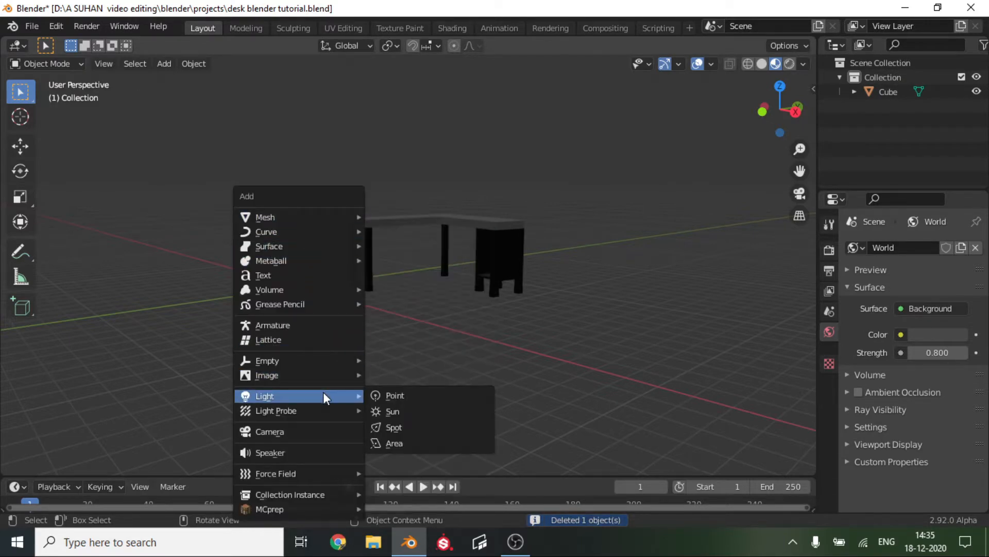
pyautogui.click(305, 430)
pyautogui.click(798, 193)
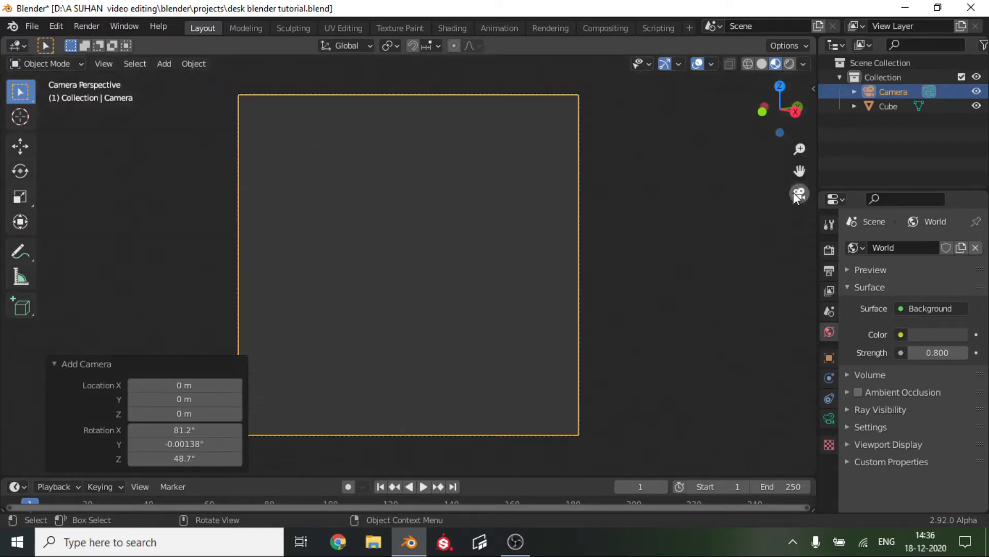
# Fly the new camera to face the front of the desk with all its legs inside the frame.
pyautogui.hotkey('shift', '`')
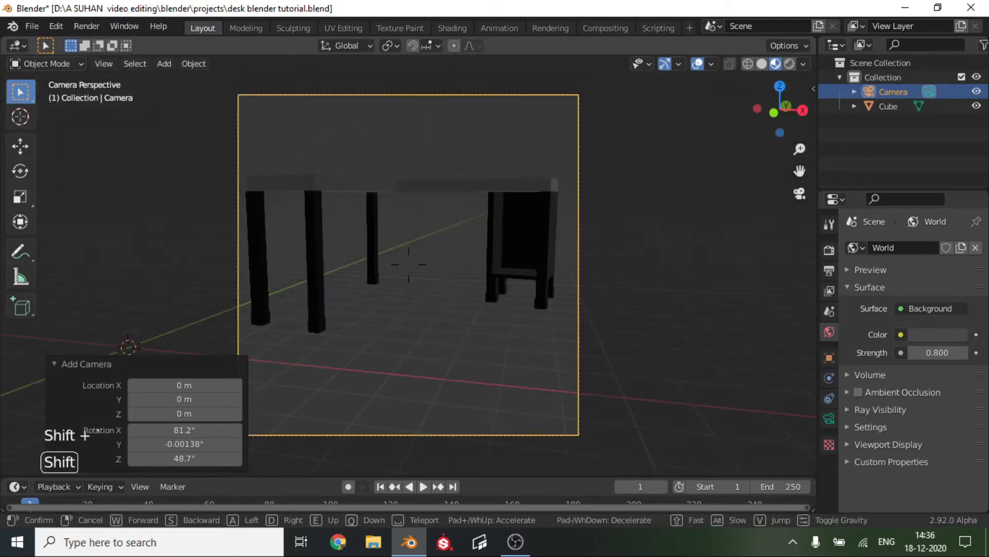
pyautogui.click(409, 264)
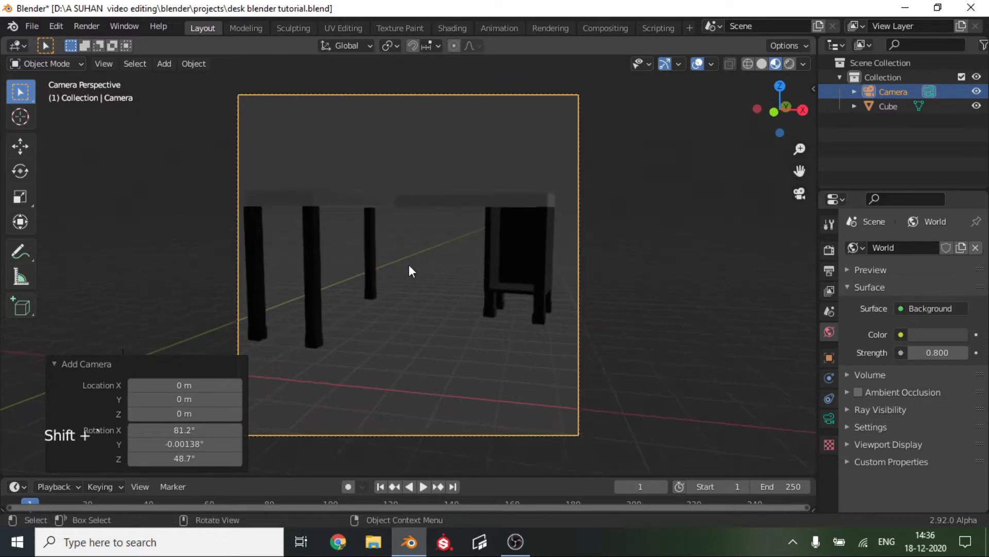
pyautogui.click(663, 288)
pyautogui.scroll(-1, 663, 289)
pyautogui.moveTo(663, 289); pyautogui.dragTo(663, 289, button='middle')
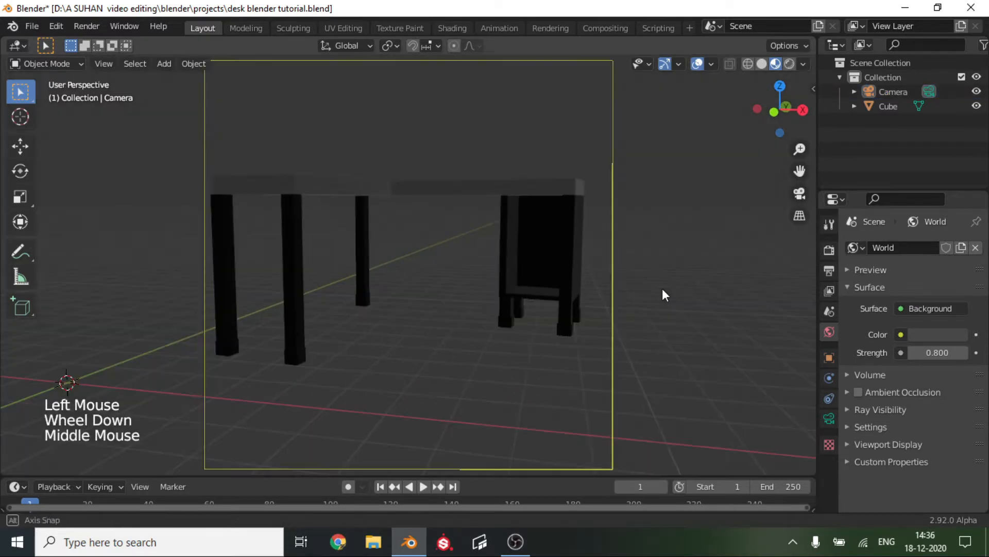
pyautogui.scroll(2, 643, 292)
pyautogui.click(800, 192)
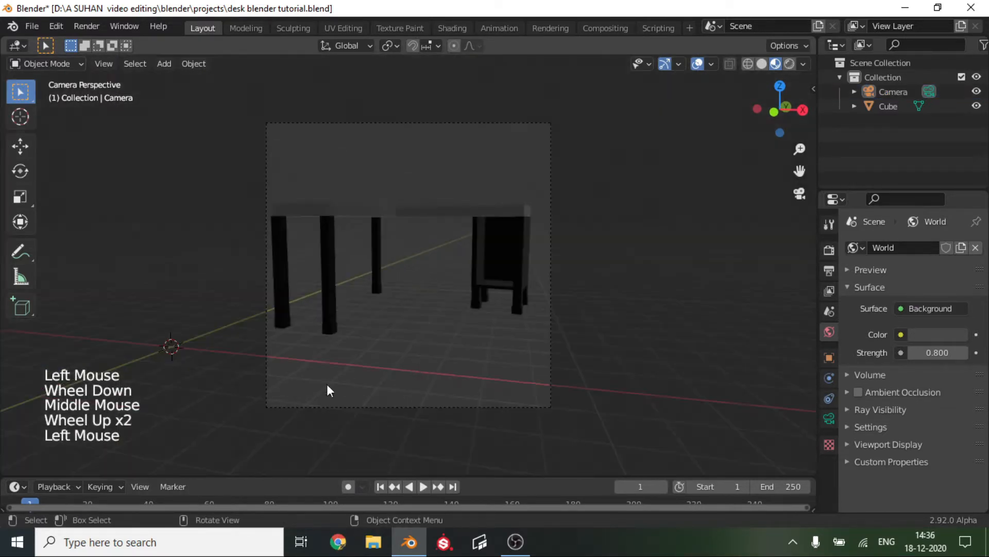
# Fly the camera back and around the desk to frame it from the cabinet side.
pyautogui.hotkey('shift', '`')
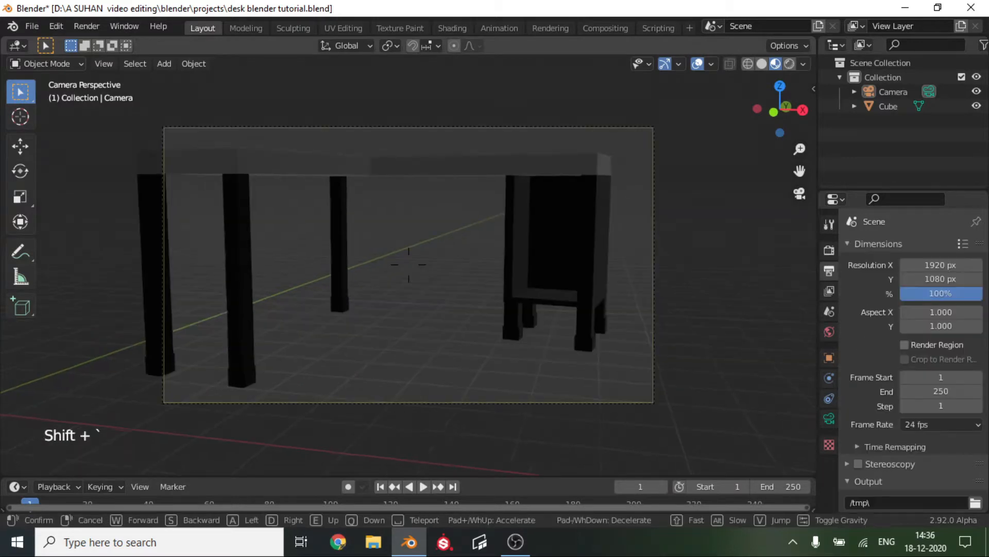
pyautogui.hotkey('shift', 's')
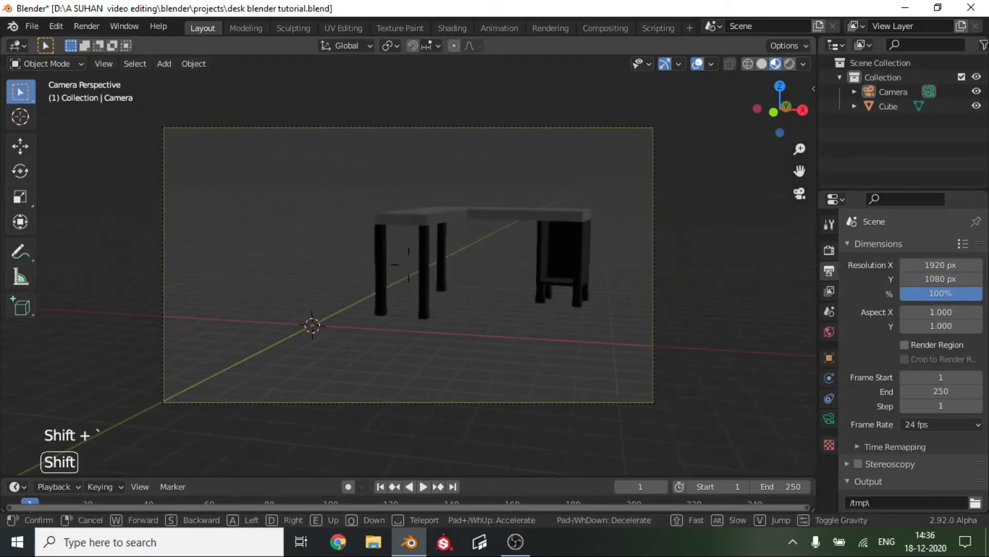
pyautogui.hotkey('shift', 'w')
pyautogui.hotkey('shift', 'a')
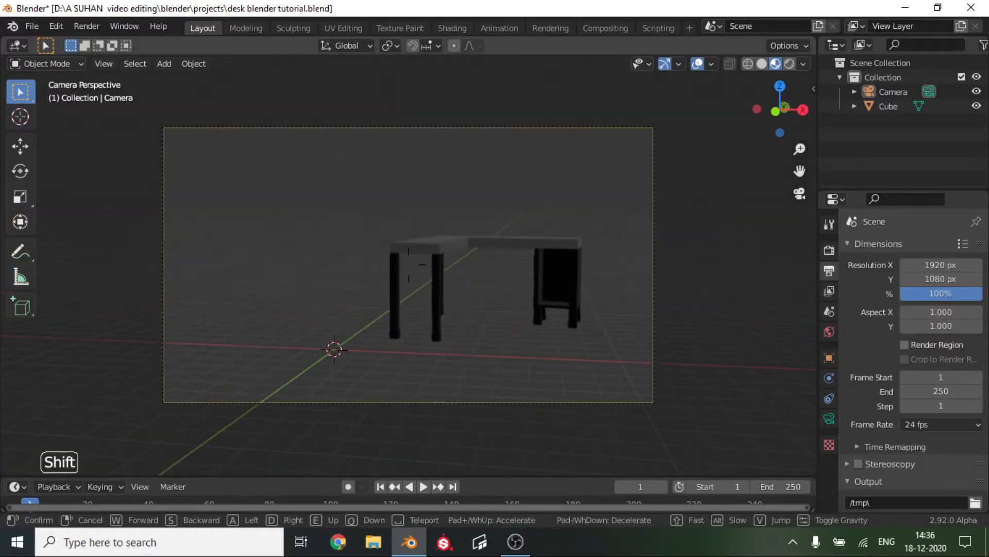
pyautogui.press('a')
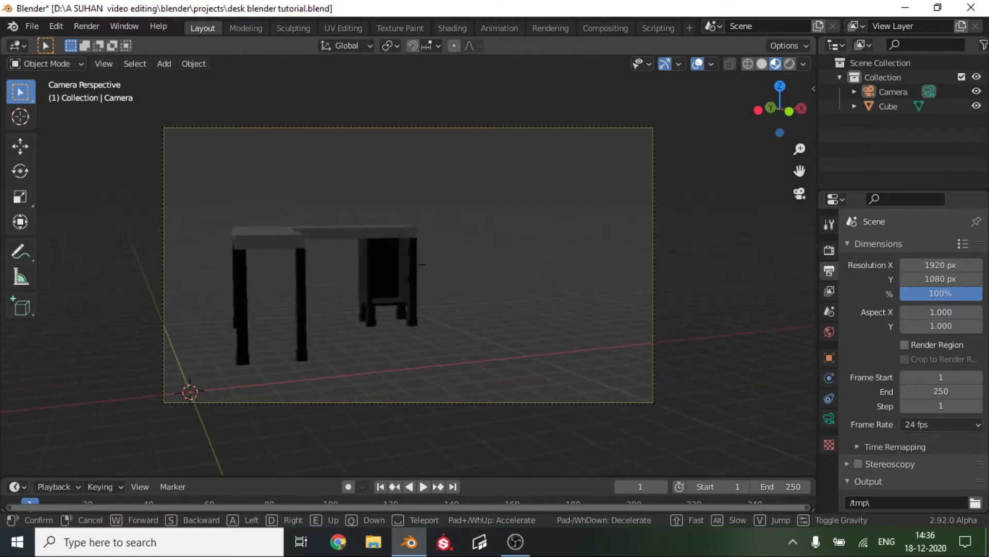
pyautogui.press('a')
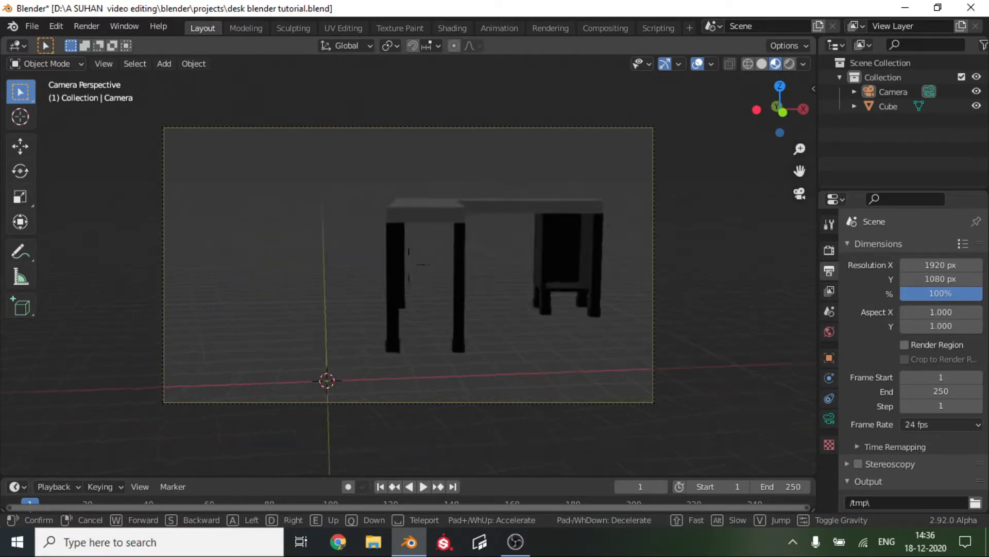
pyautogui.press('d')
pyautogui.hotkey('shift', 'w')
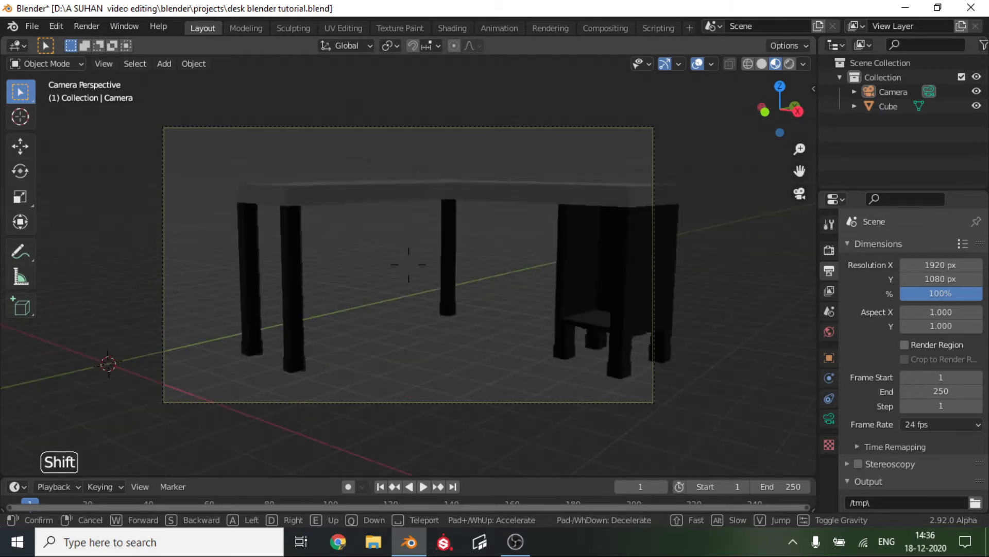
pyautogui.hotkey('shift', 's')
pyautogui.press('d')
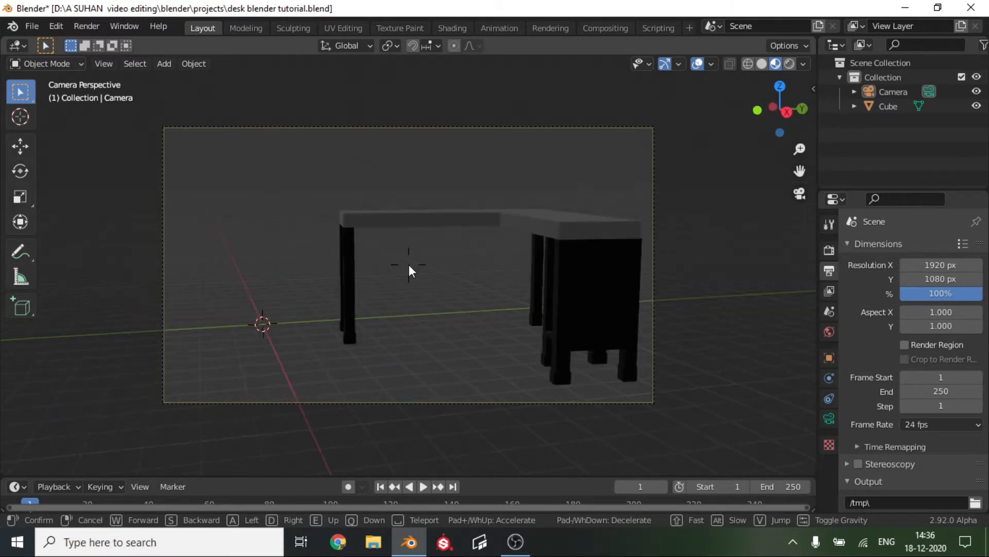
pyautogui.click(409, 271)
# In top view, rotate the desk 8.11° about the global Z axis to line its edges up with the grid.
pyautogui.click(779, 86)
pyautogui.scroll(-8, 699, 121)
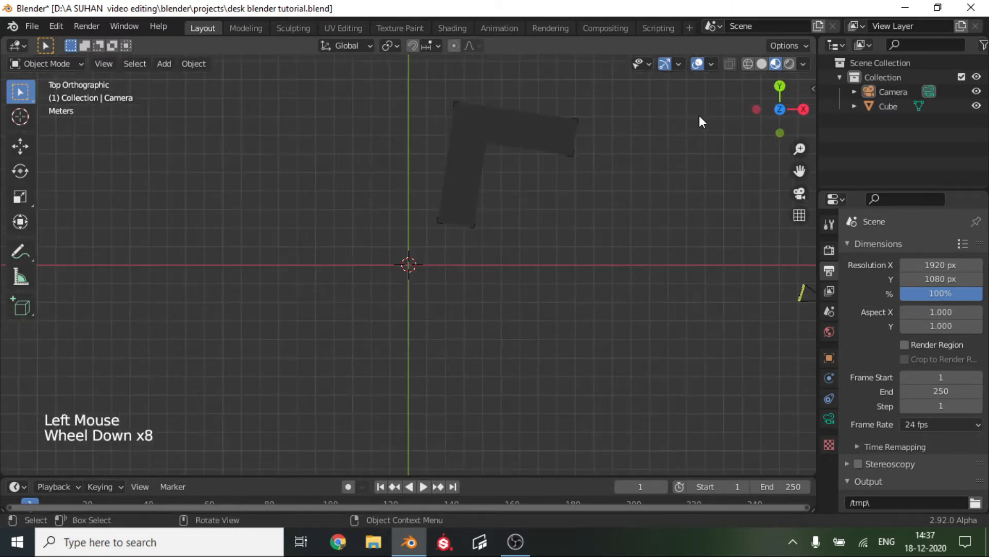
pyautogui.click(554, 147)
pyautogui.click(554, 147)
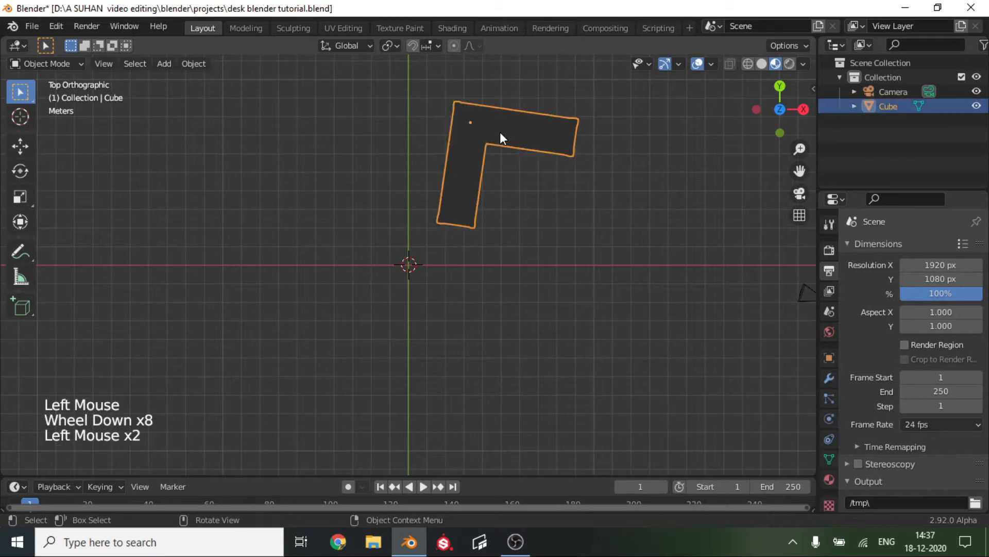
pyautogui.press('r')
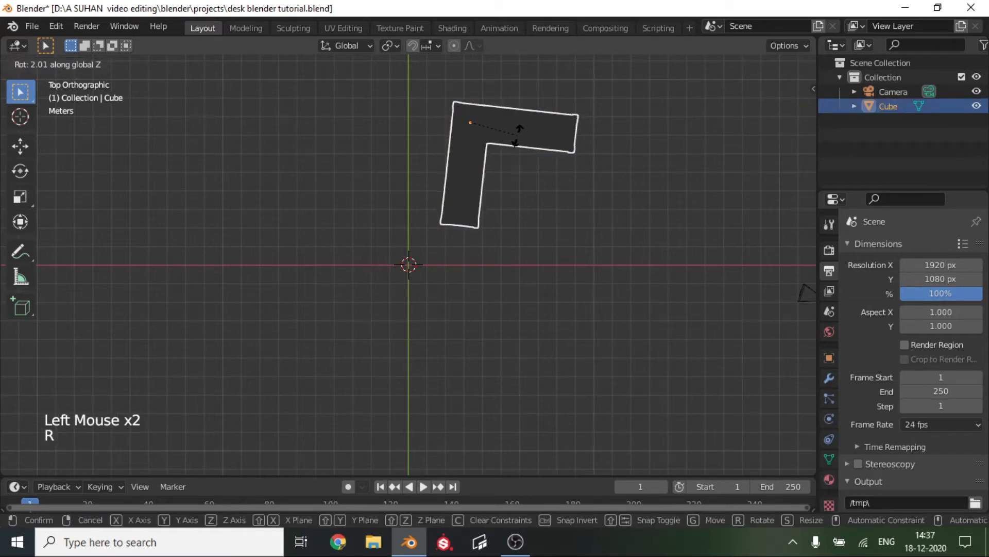
pyautogui.press('ctrl')
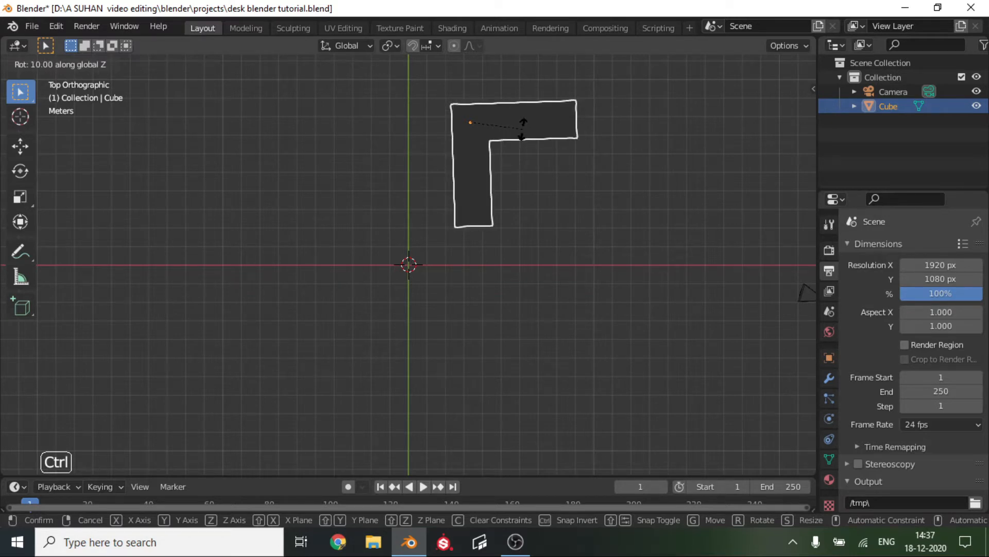
pyautogui.press('shift')
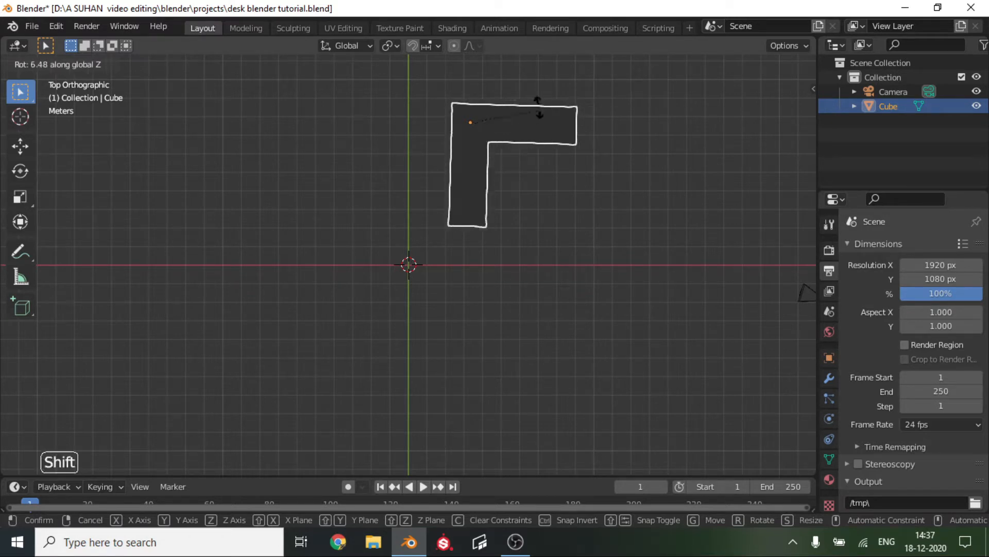
pyautogui.click(526, 446)
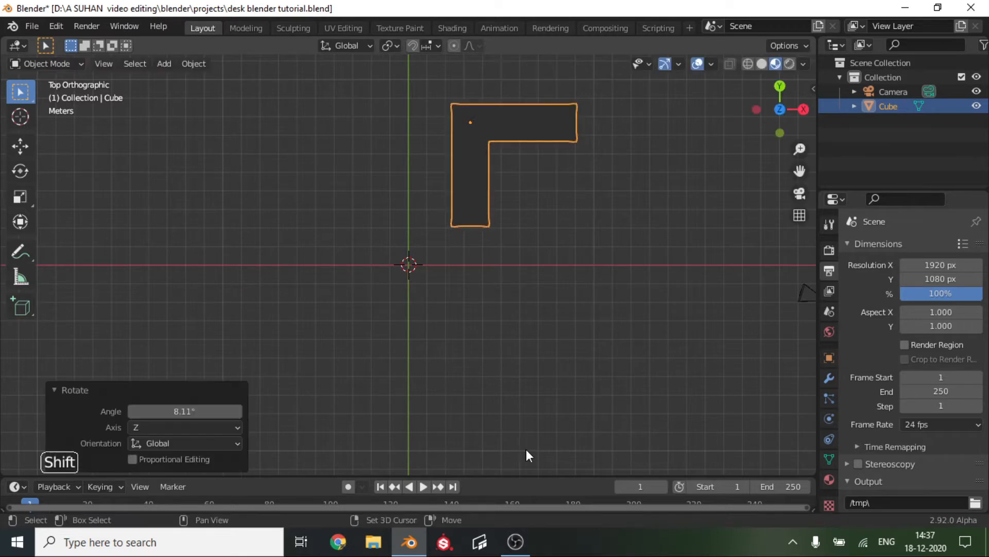
# Fly the camera back and sideways so that the whole rotated desk sits centred in the frame.
pyautogui.moveTo(517, 219); pyautogui.dragTo(987, 206, button='middle')
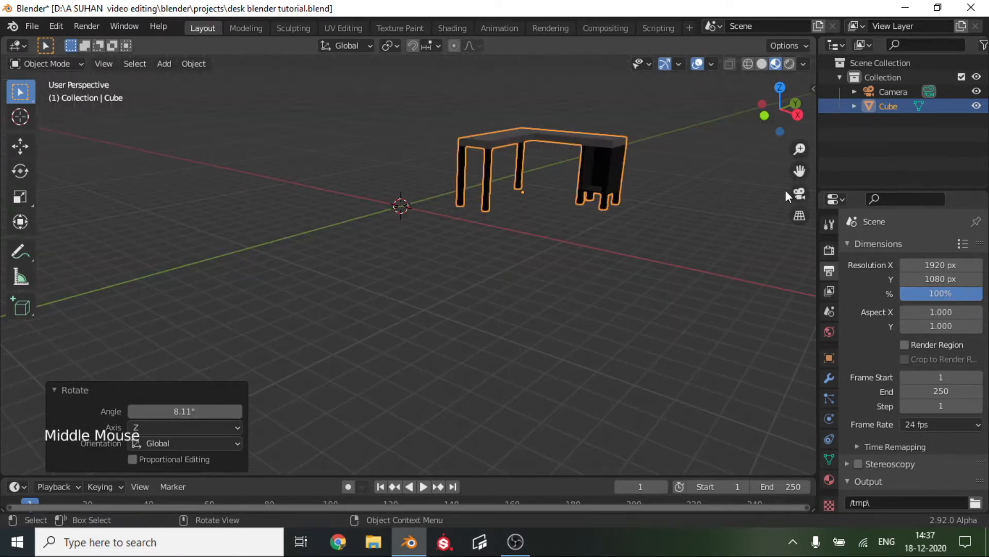
pyautogui.click(799, 193)
pyautogui.scroll(1, 617, 247)
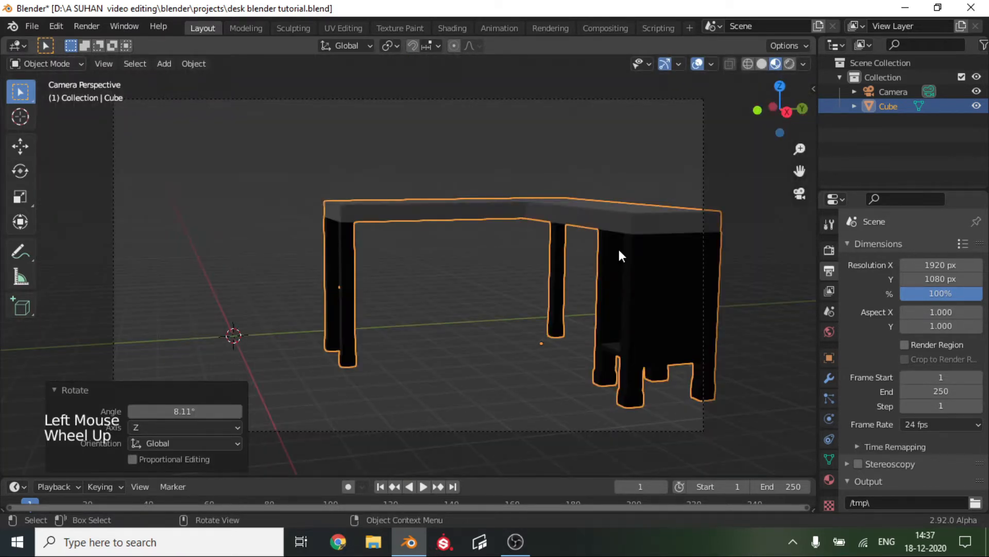
pyautogui.scroll(-3, 617, 247)
pyautogui.hotkey('shift', '`')
pyautogui.press('a')
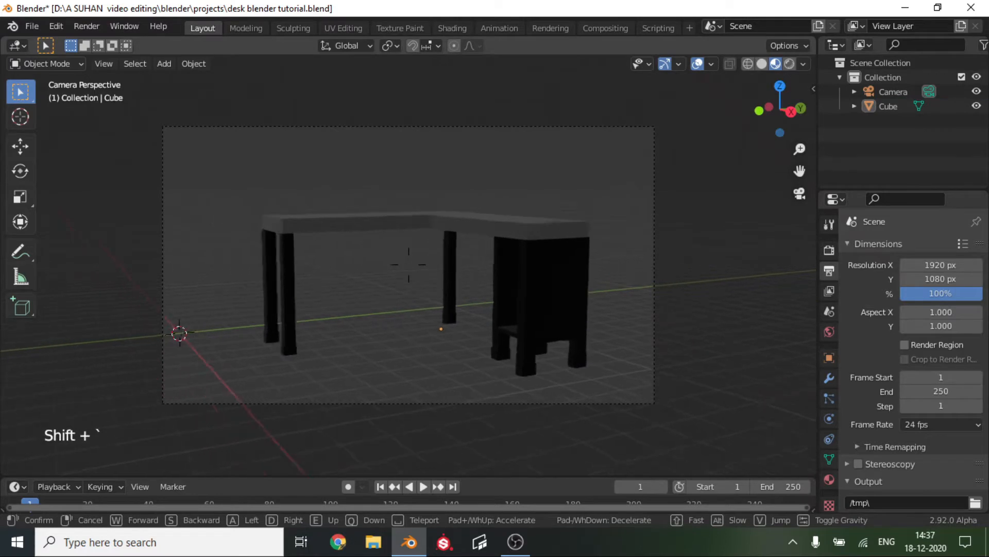
pyautogui.press('s')
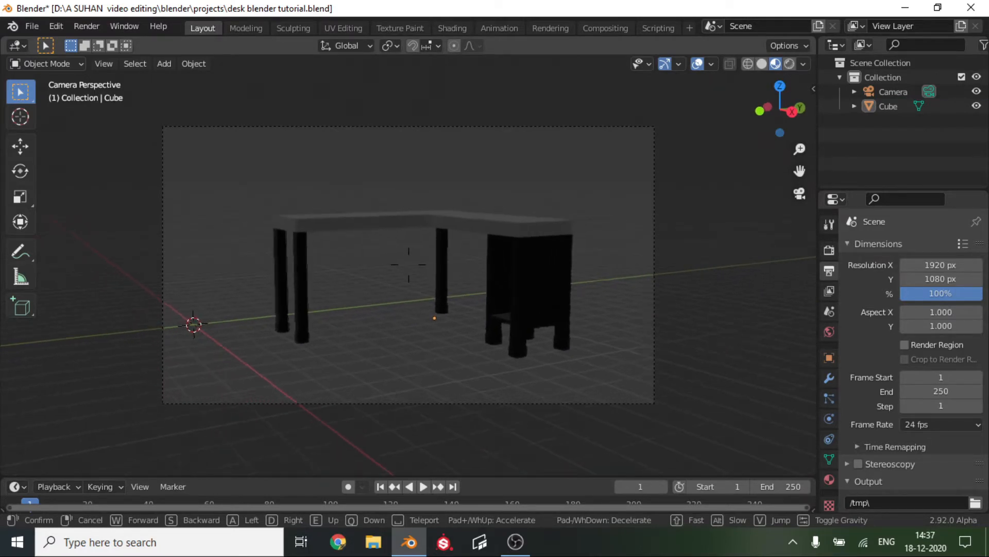
pyautogui.click(409, 264)
# Add a plane at the world origin and scale it up about 15.2 times as a floor beneath the desk.
pyautogui.hotkey('shift', 'a')
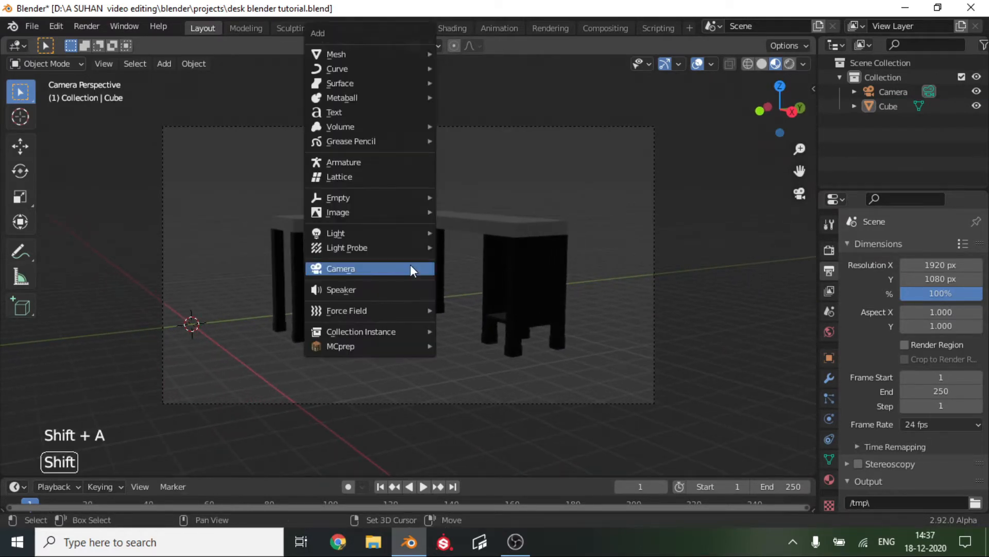
pyautogui.moveTo(391, 52)
pyautogui.click(480, 52)
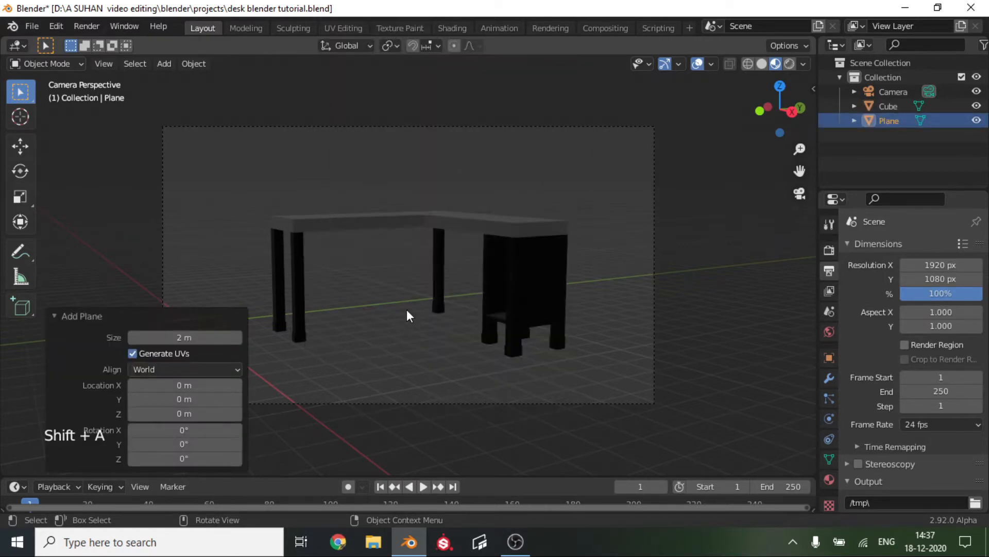
pyautogui.press('s')
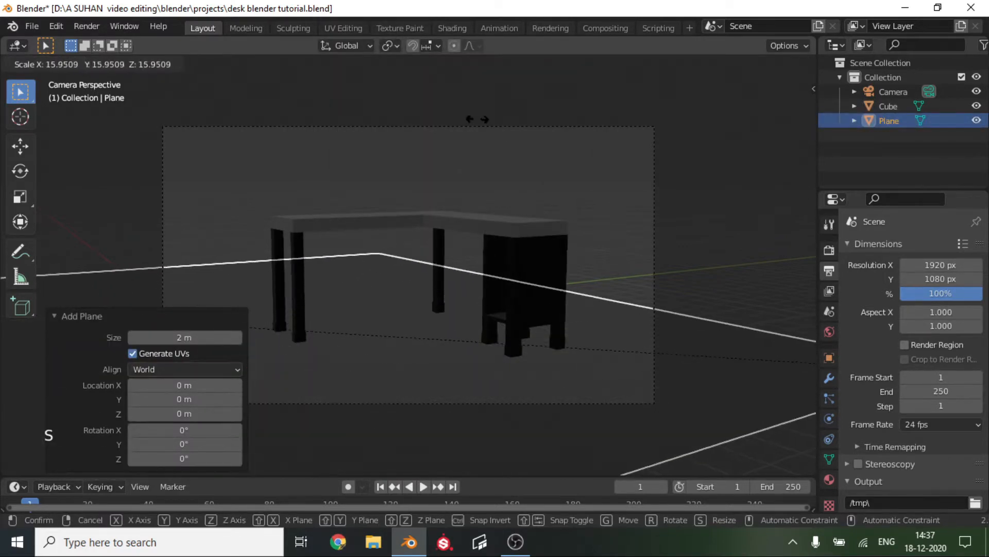
pyautogui.click(467, 124)
# Turn off scene lights and scene world for the material preview shading, and compare it briefly with the rendered view.
pyautogui.click(803, 63)
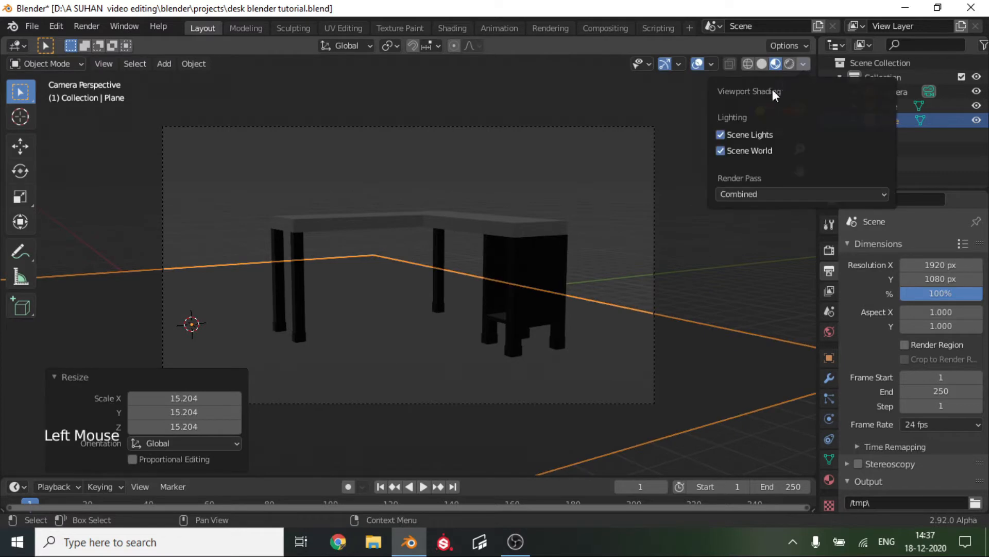
pyautogui.click(722, 154)
pyautogui.click(722, 149)
pyautogui.click(718, 149)
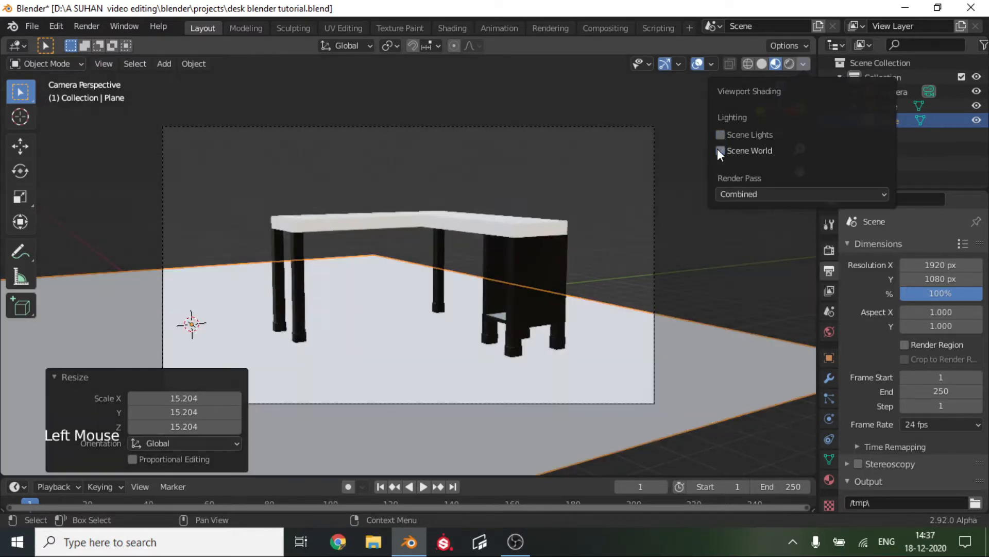
pyautogui.click(788, 64)
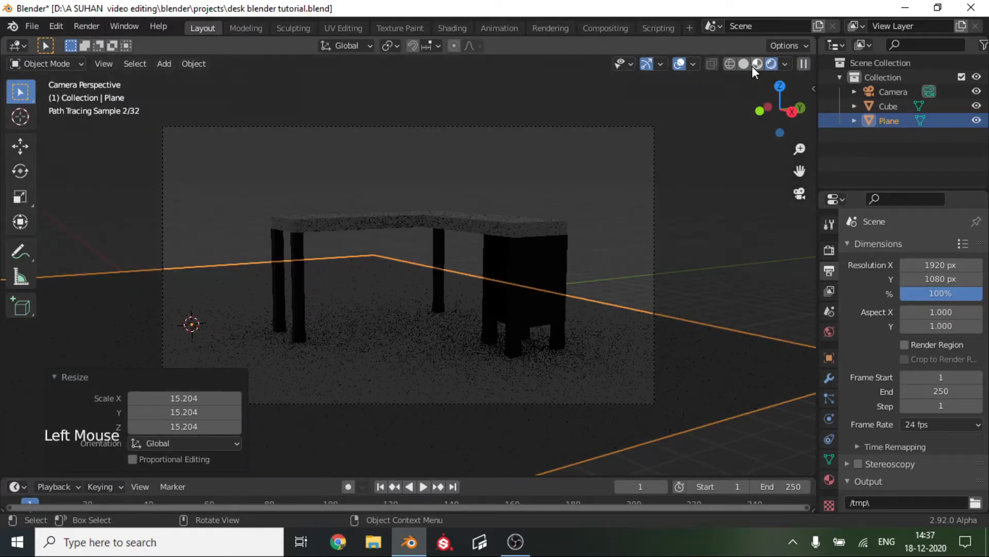
pyautogui.click(755, 64)
# Set the scene's render engine to Eevee.
pyautogui.click(829, 249)
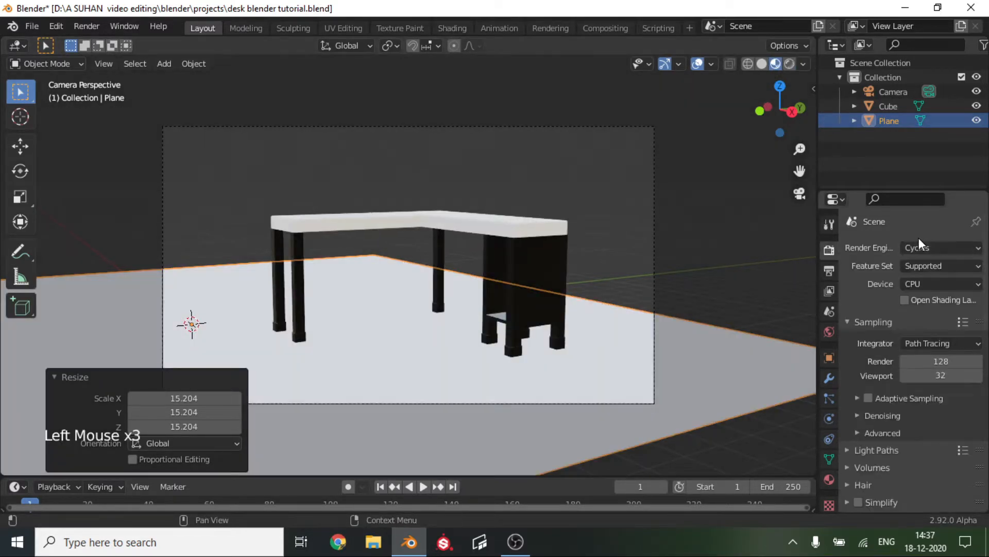
pyautogui.click(953, 249)
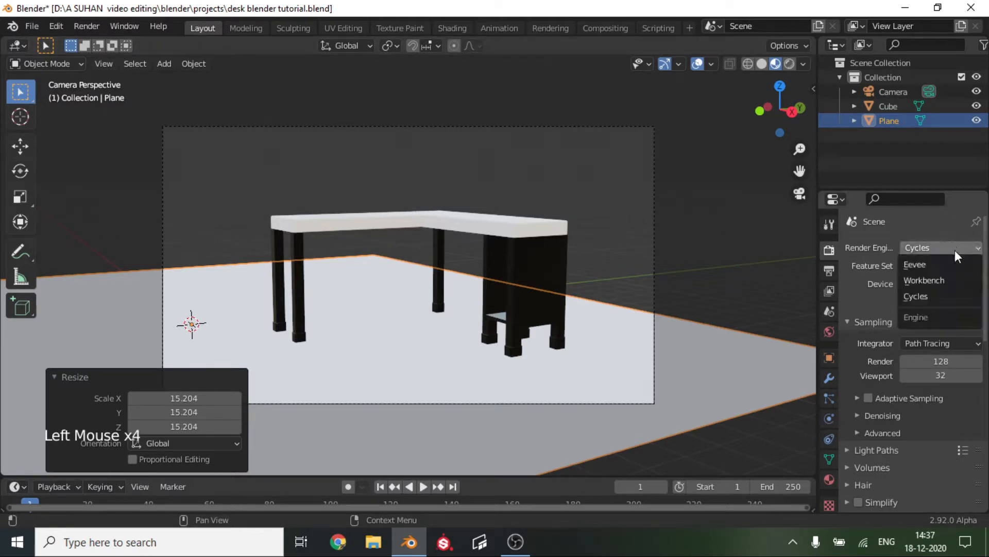
pyautogui.click(943, 260)
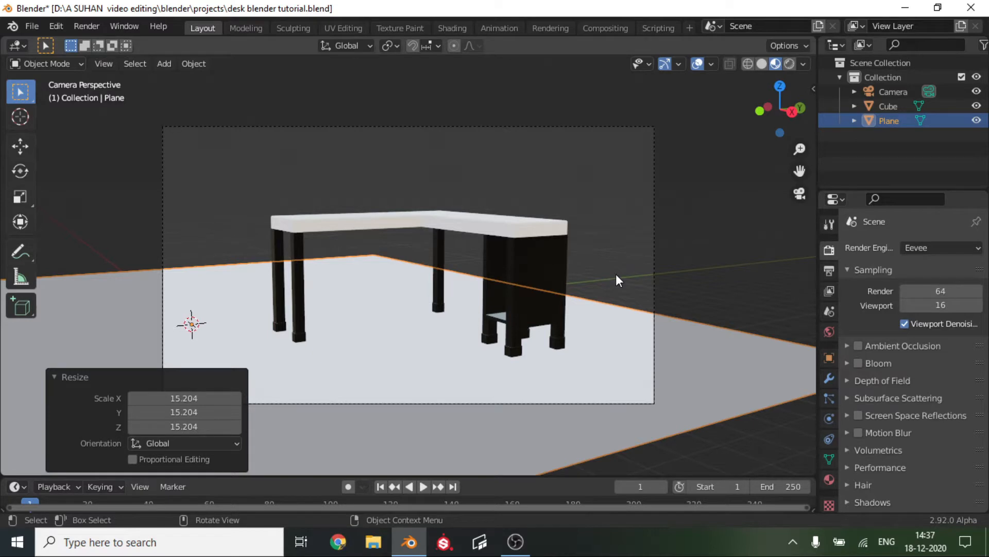
# Move the floor plane horizontally, locked in Z, by about 16.17 m in X and -5.37 m in Y so its corner sits behind the desk.
pyautogui.press('g')
pyautogui.hotkey('shift', 'z')
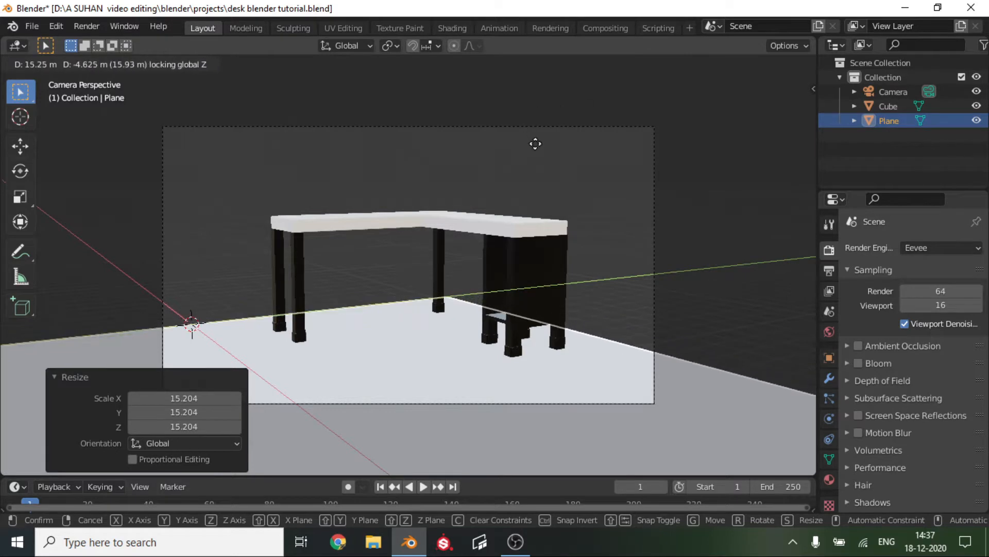
pyautogui.click(465, 206)
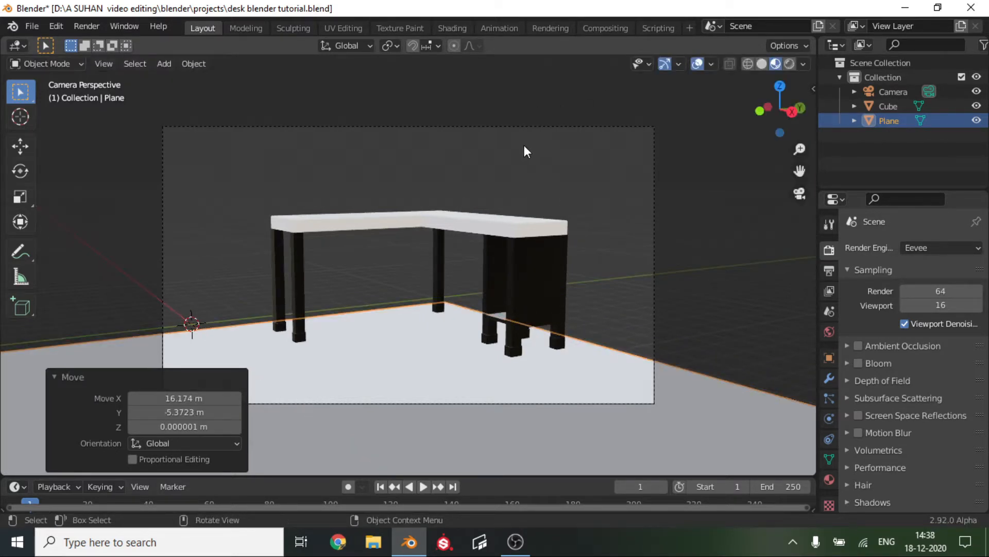
pyautogui.hotkey('shift', 'a')
pyautogui.moveTo(521, 144)
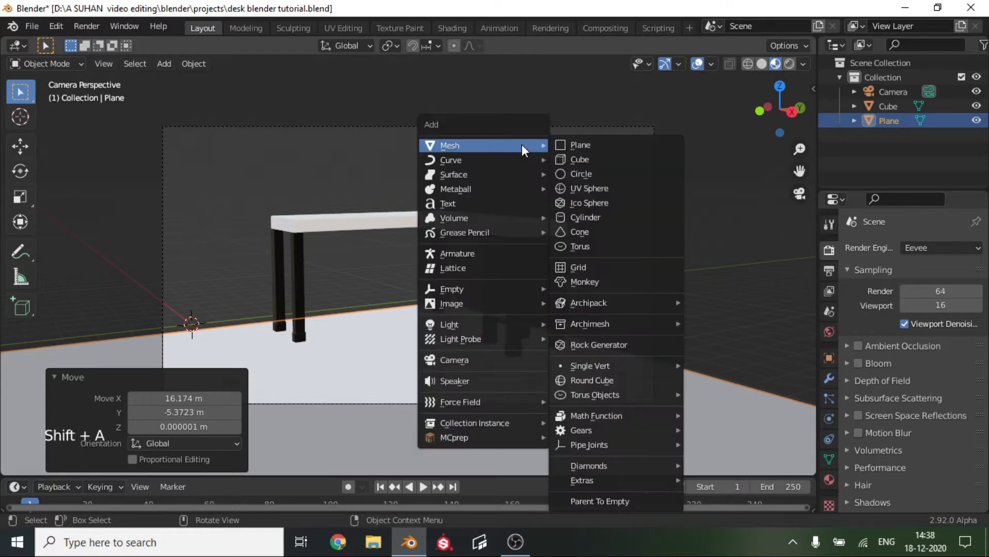
pyautogui.click(589, 150)
pyautogui.scroll(-3, 539, 204)
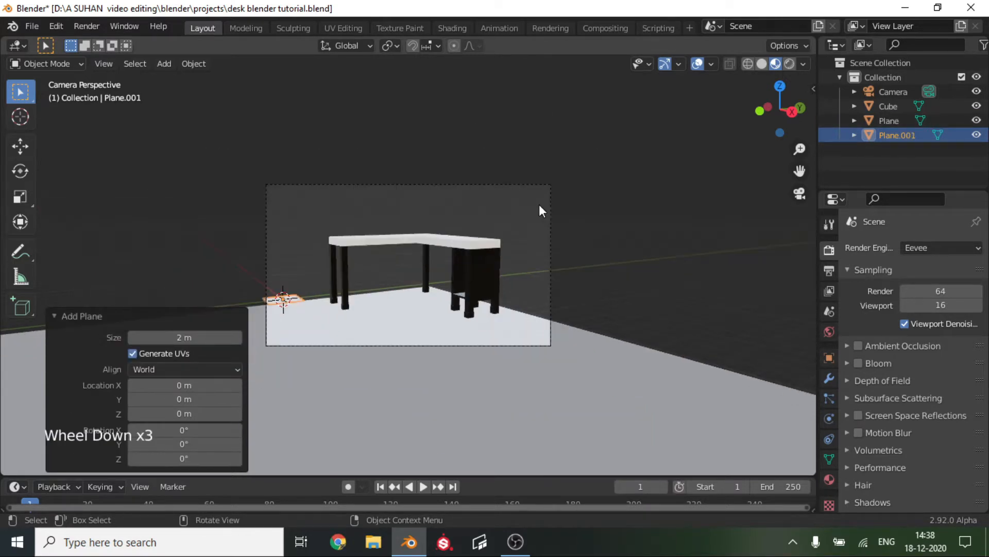
pyautogui.hotkey('ctrl', 'z')
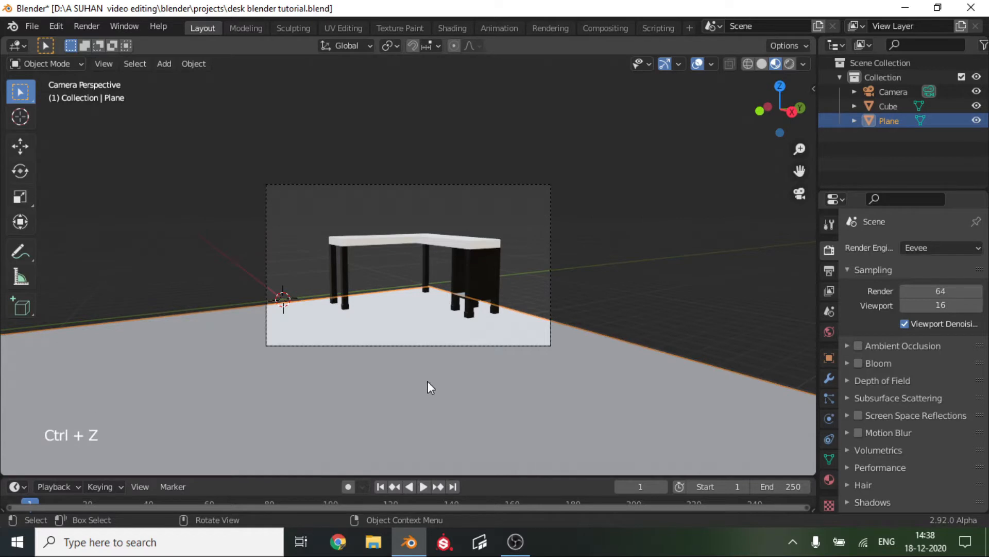
# Duplicate the floor plane in place and rotate the copy 90° about the global Y axis to form an upright wall.
pyautogui.hotkey('shift', 'd')
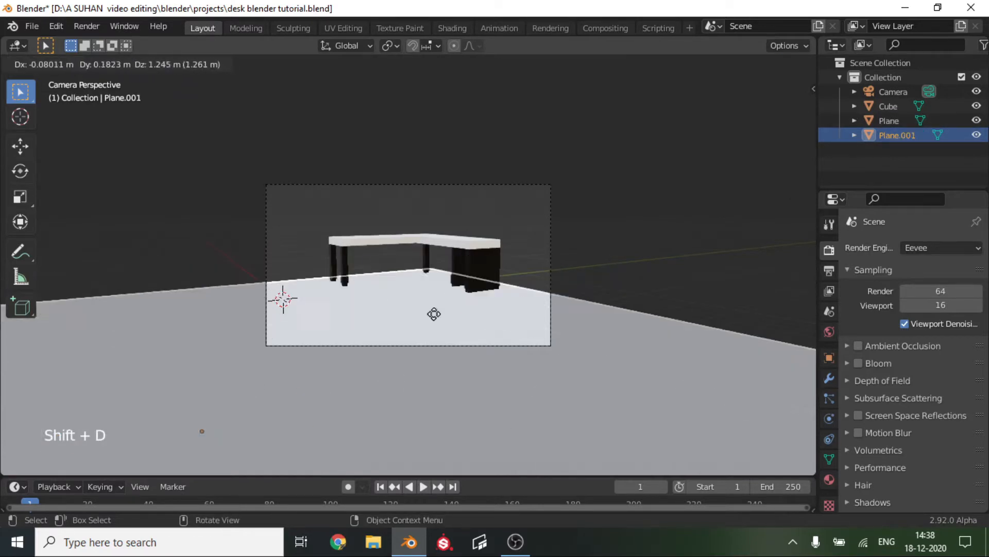
pyautogui.rightClick(434, 313)
pyautogui.press('r')
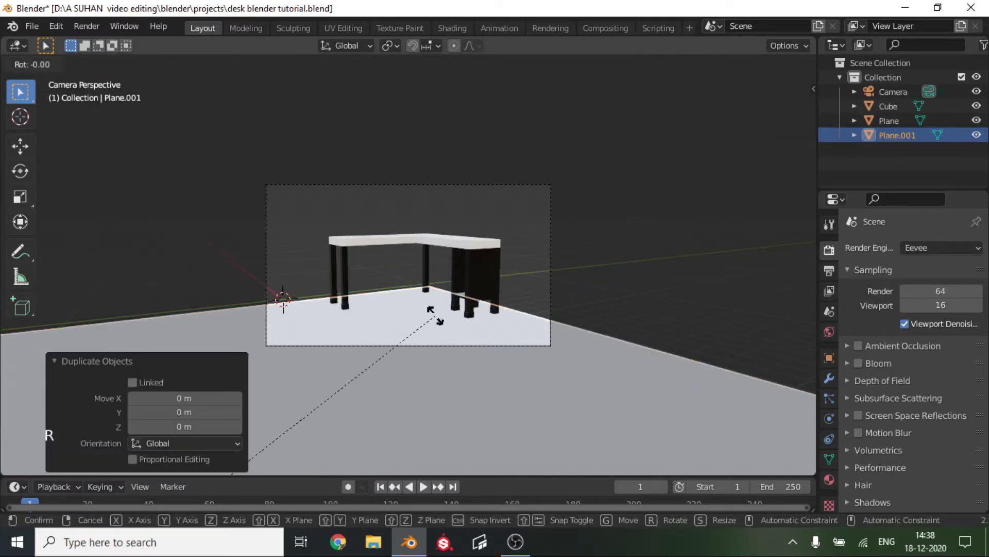
pyautogui.press('y')
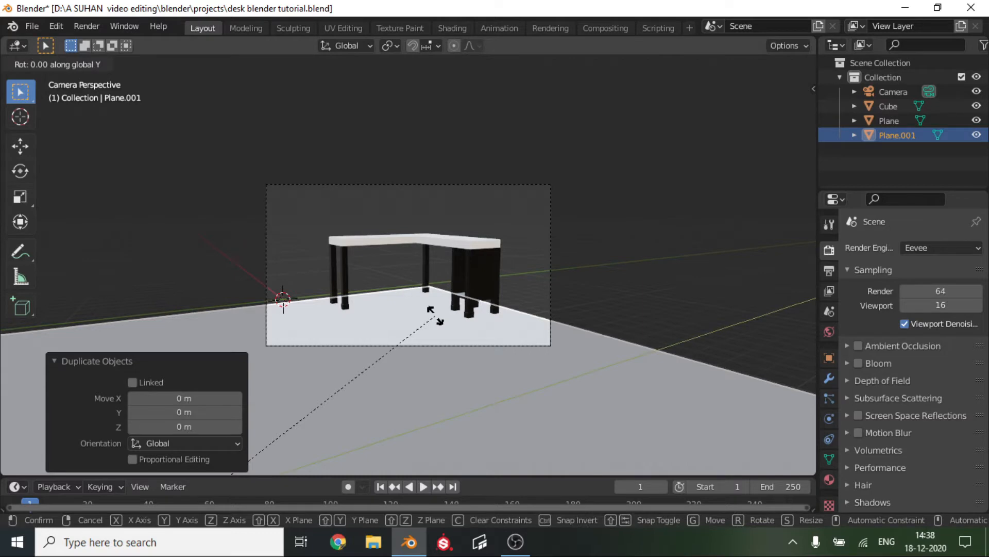
pyautogui.write('90')
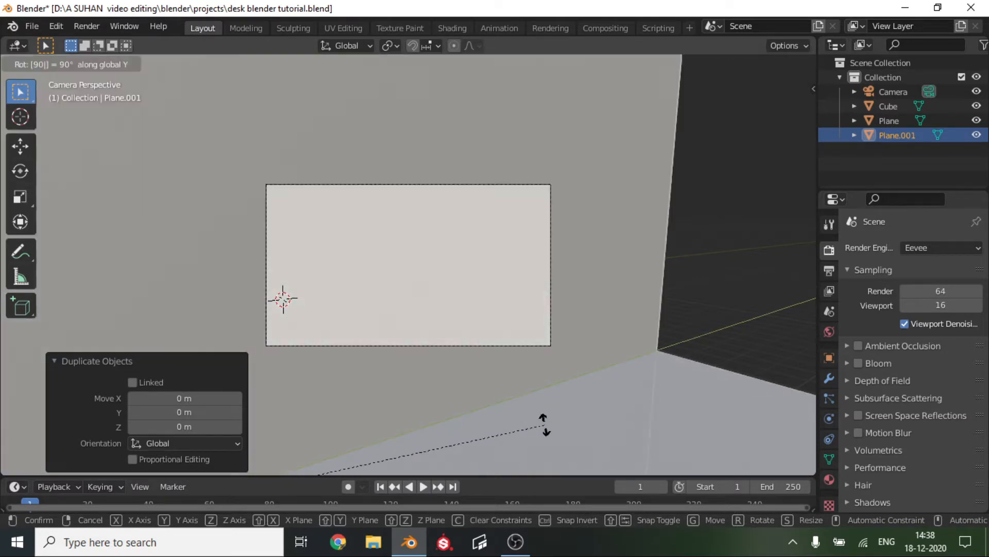
pyautogui.press('Return')
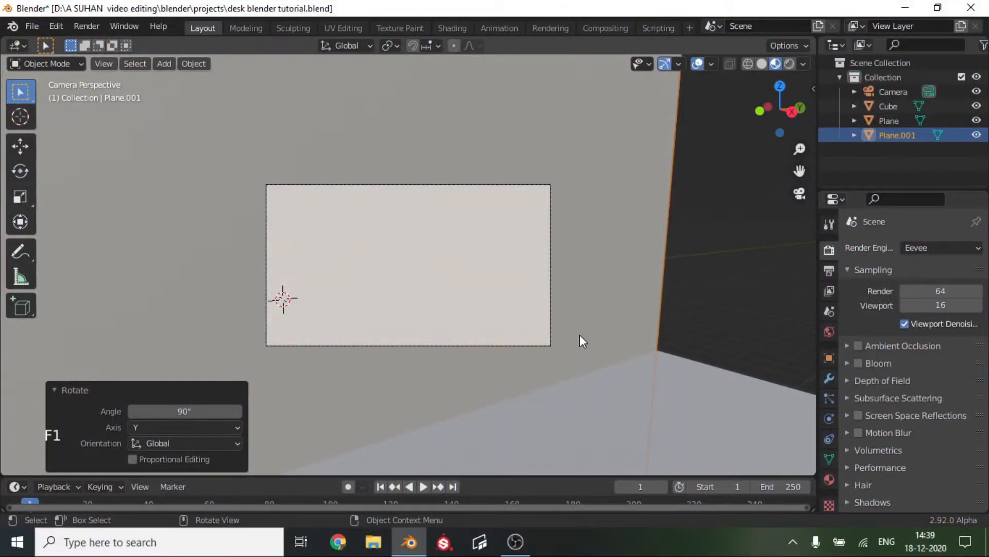
# Move the upright wall about -15.27 m along X to the floor's edge behind the desk.
pyautogui.press('g')
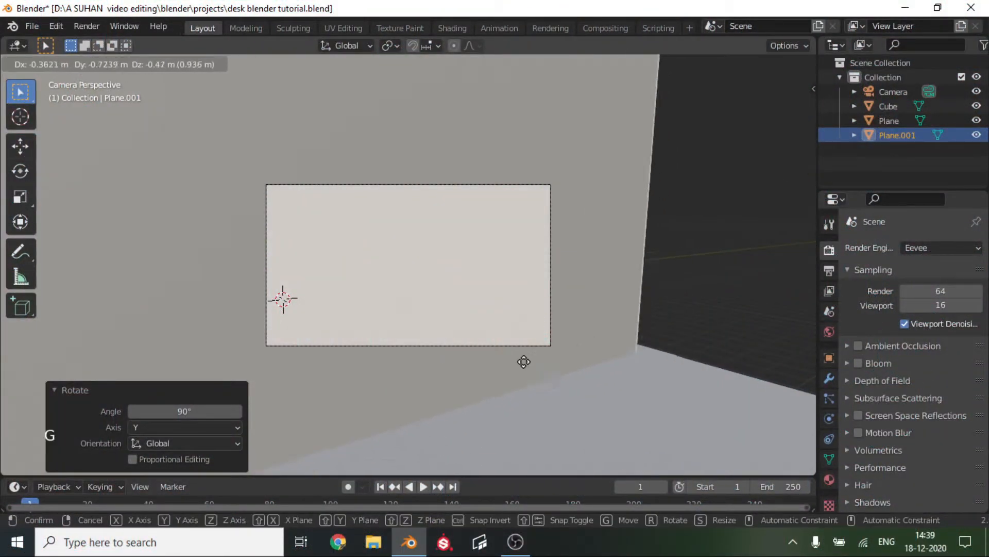
pyautogui.press('x')
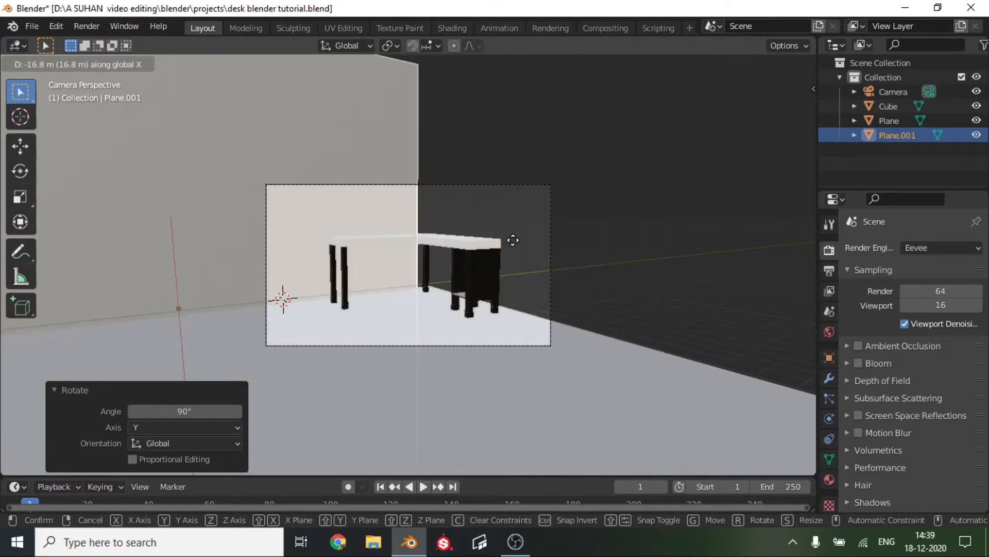
pyautogui.click(545, 243)
# Duplicate the wall in place and rotate the copy 90° about the global Z axis.
pyautogui.moveTo(465, 234); pyautogui.dragTo(503, 305, button='middle')
pyautogui.scroll(-1, 568, 243)
pyautogui.scroll(-1, 505, 249)
pyautogui.scroll(-5, 505, 245)
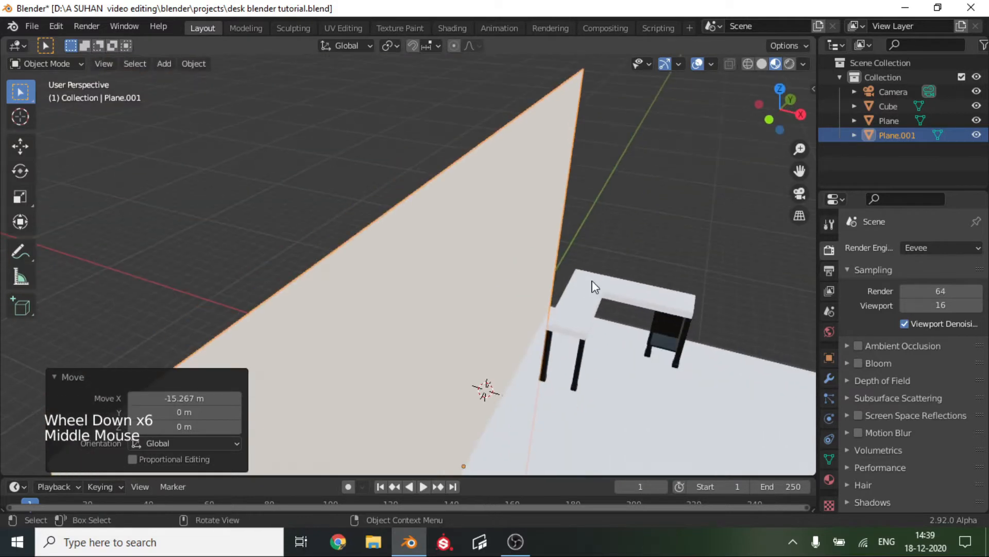
pyautogui.scroll(-4, 556, 296)
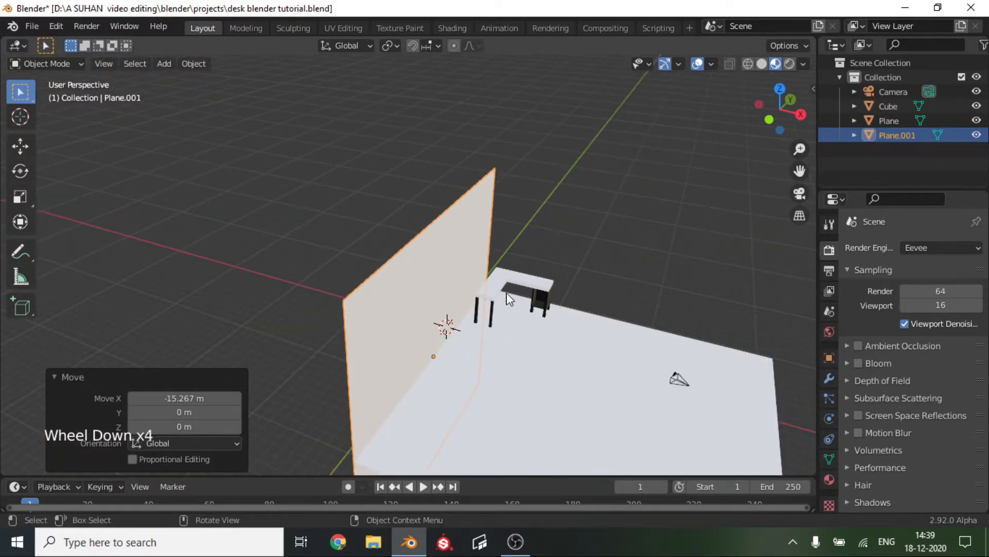
pyautogui.hotkey('shift', 'd')
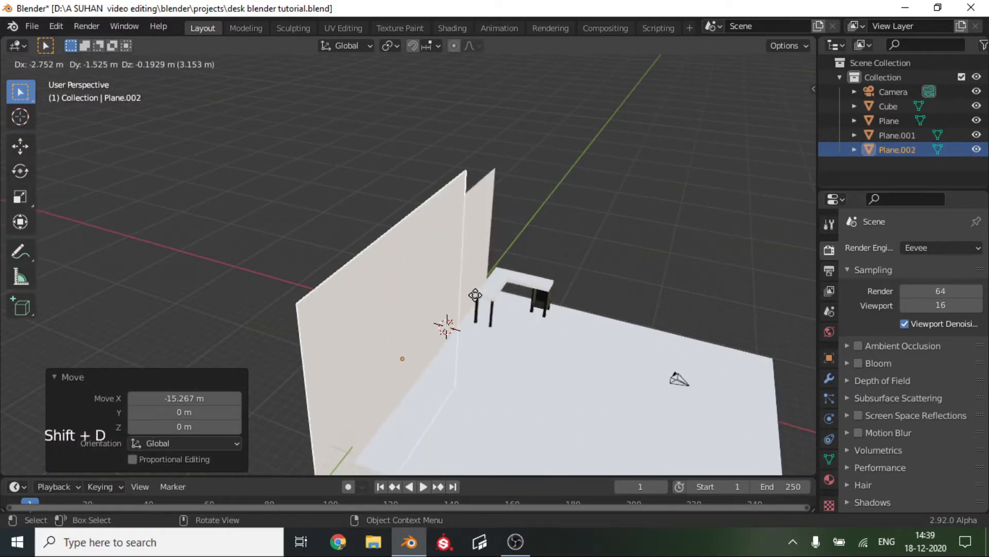
pyautogui.press('x')
pyautogui.press('r')
pyautogui.press('z')
pyautogui.press('9')
pyautogui.press('0')
pyautogui.press('Return')
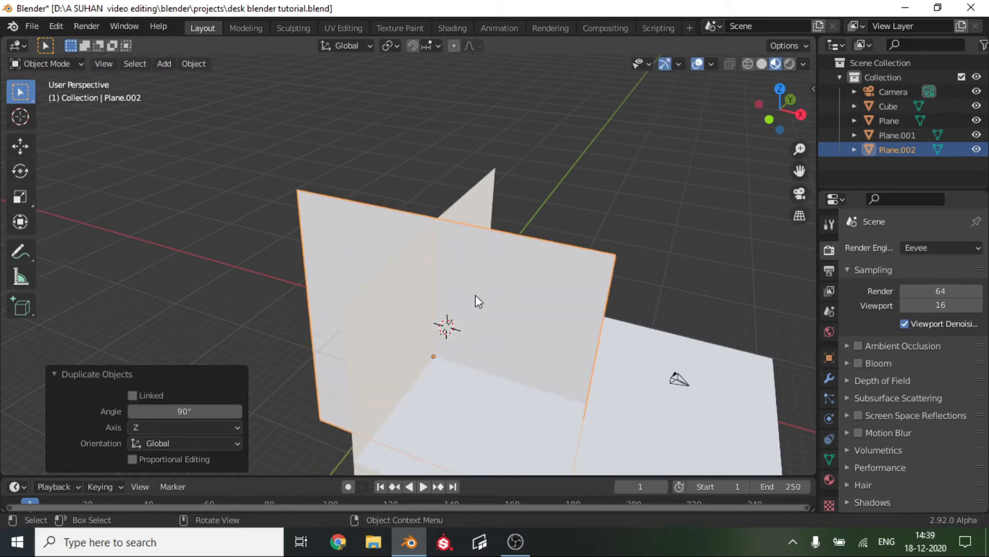
# Move the second wall horizontally, locked in Z, by about 14.75 m in X and 17.12 m in Y to the cabinet side of the desk.
pyautogui.press('g')
pyautogui.hotkey('shift', 'z')
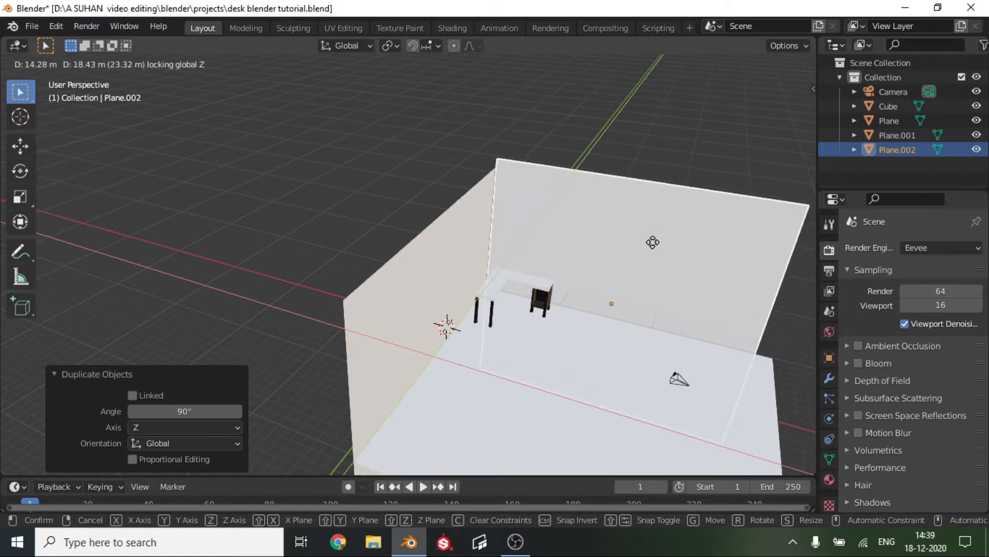
pyautogui.click(654, 247)
# Shift the second wall about -2.2 m along Y and nudge it along X to close the corner with the first wall.
pyautogui.moveTo(656, 248); pyautogui.dragTo(506, 224, button='middle')
pyautogui.press('g')
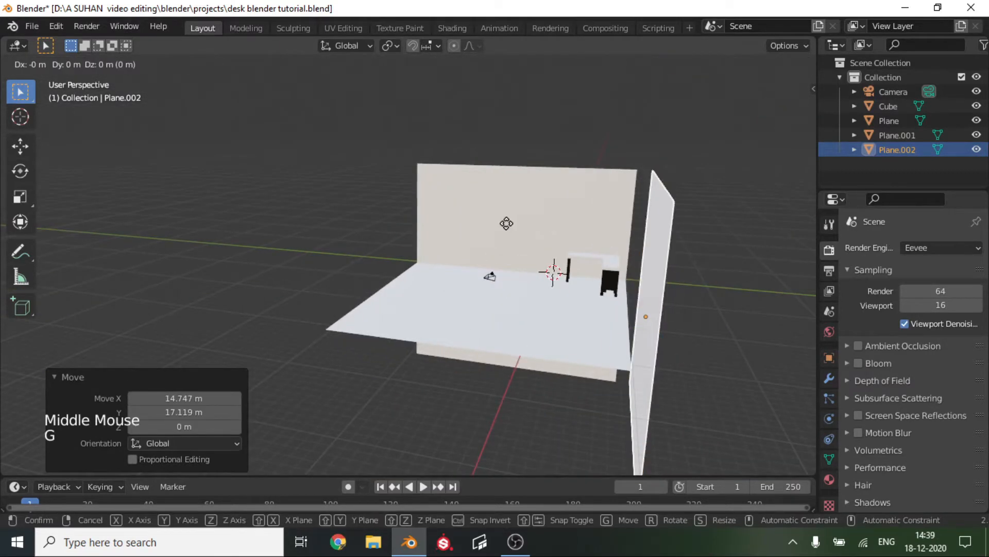
pyautogui.press('y')
pyautogui.click(518, 240)
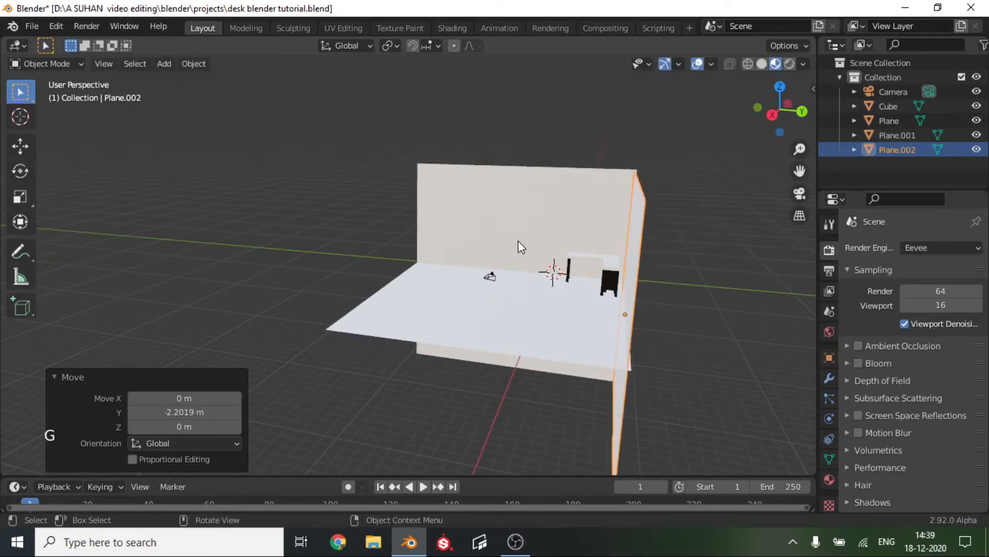
pyautogui.moveTo(517, 240); pyautogui.dragTo(441, 249, button='middle')
pyautogui.press('g')
pyautogui.press('x')
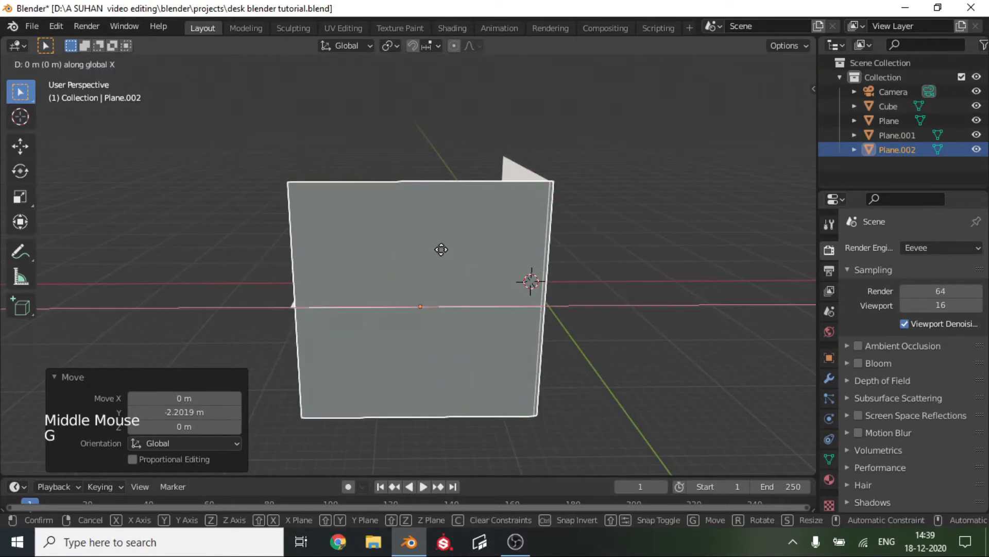
pyautogui.click(463, 254)
# Examine the desk, floor and wall corner through the camera at different zoom levels and from outside the room.
pyautogui.click(800, 194)
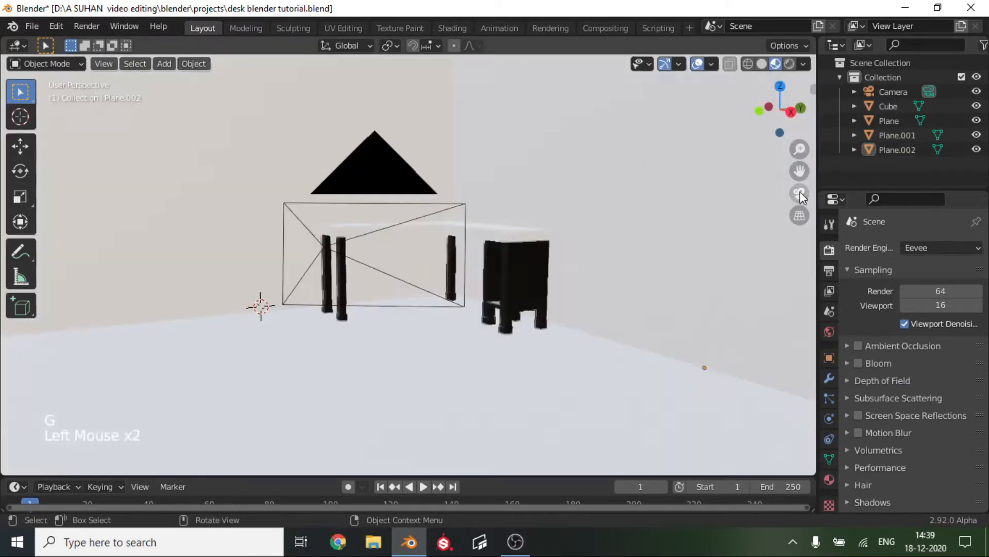
pyautogui.scroll(7, 566, 264)
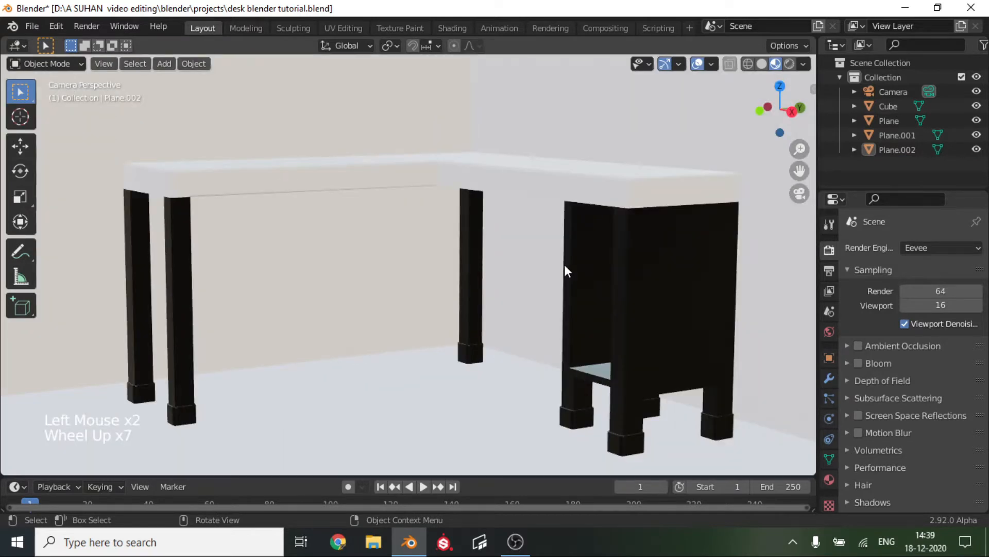
pyautogui.scroll(-2, 471, 361)
pyautogui.click(417, 375)
pyautogui.scroll(-5, 424, 380)
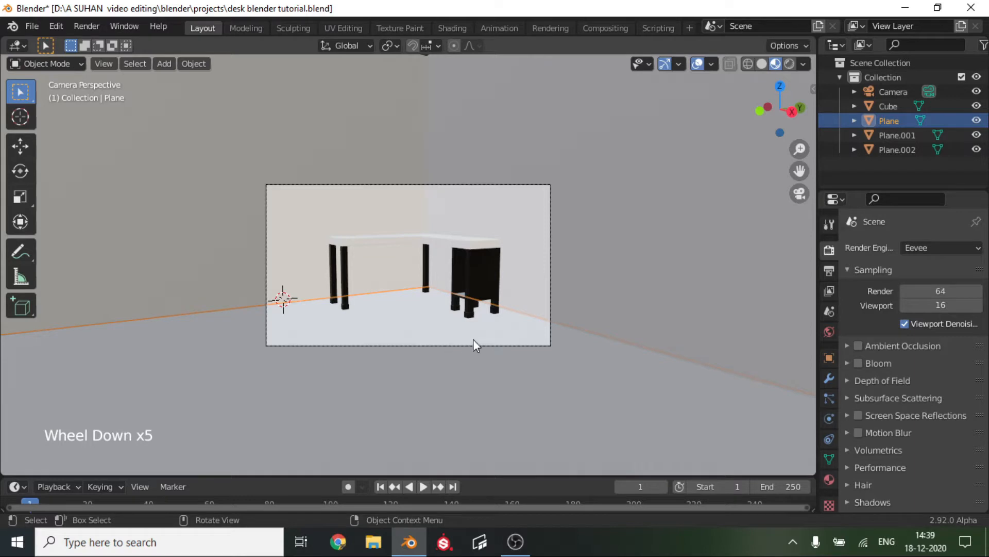
pyautogui.scroll(-7, 470, 333)
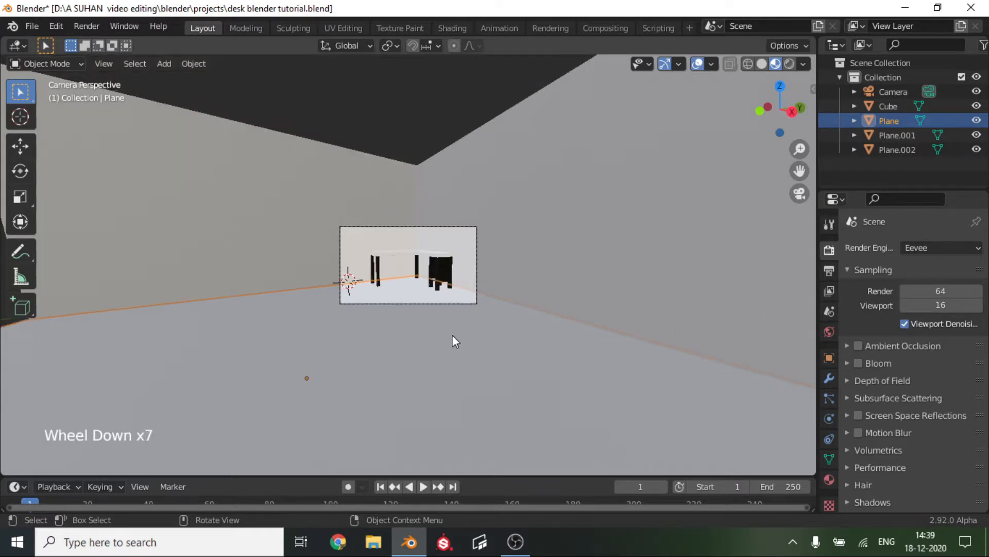
pyautogui.moveTo(452, 338); pyautogui.dragTo(514, 321, button='middle')
pyautogui.scroll(-1, 424, 334)
pyautogui.scroll(-13, 423, 330)
pyautogui.click(799, 193)
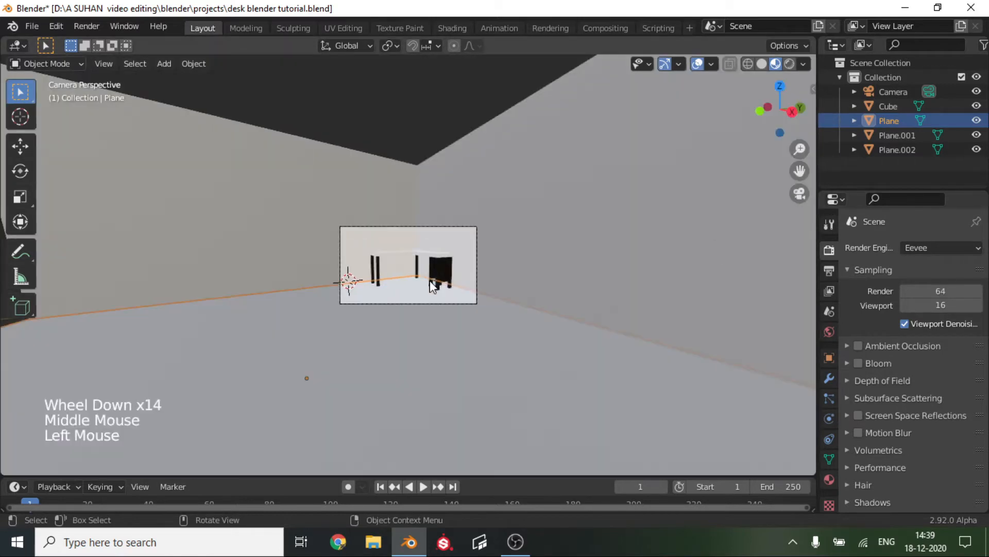
pyautogui.scroll(4, 287, 400)
pyautogui.scroll(5, 431, 286)
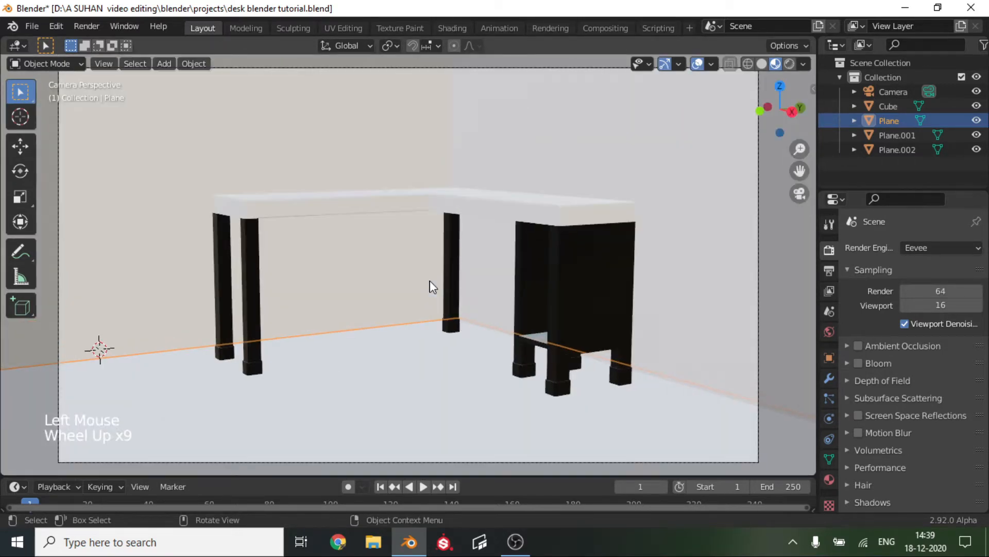
# Add a 2 m cube at the world origin and display the viewport in solid shading.
pyautogui.moveTo(433, 287); pyautogui.dragTo(421, 309, button='middle')
pyautogui.scroll(-7, 422, 309)
pyautogui.hotkey('shift', 'a')
pyautogui.moveTo(418, 304)
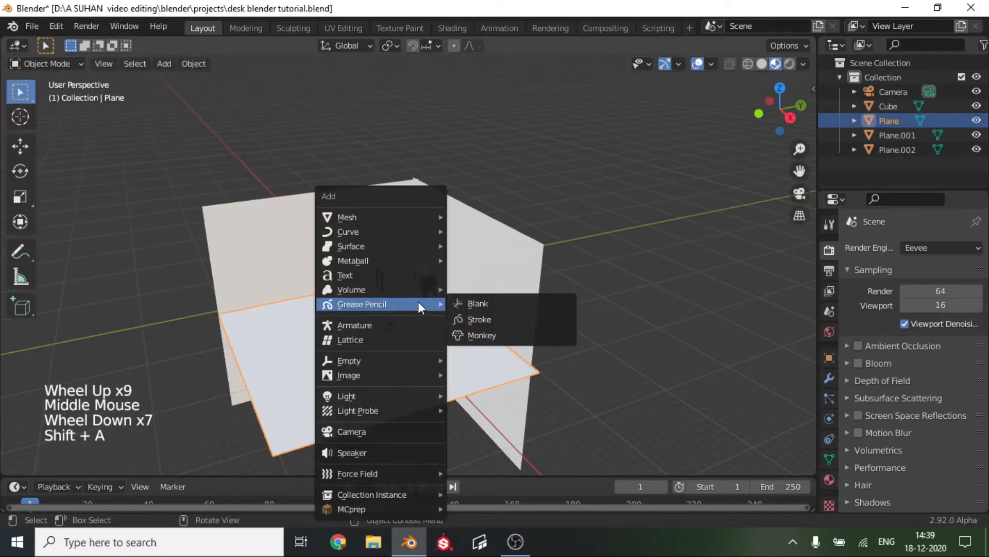
pyautogui.moveTo(399, 212)
pyautogui.click(512, 236)
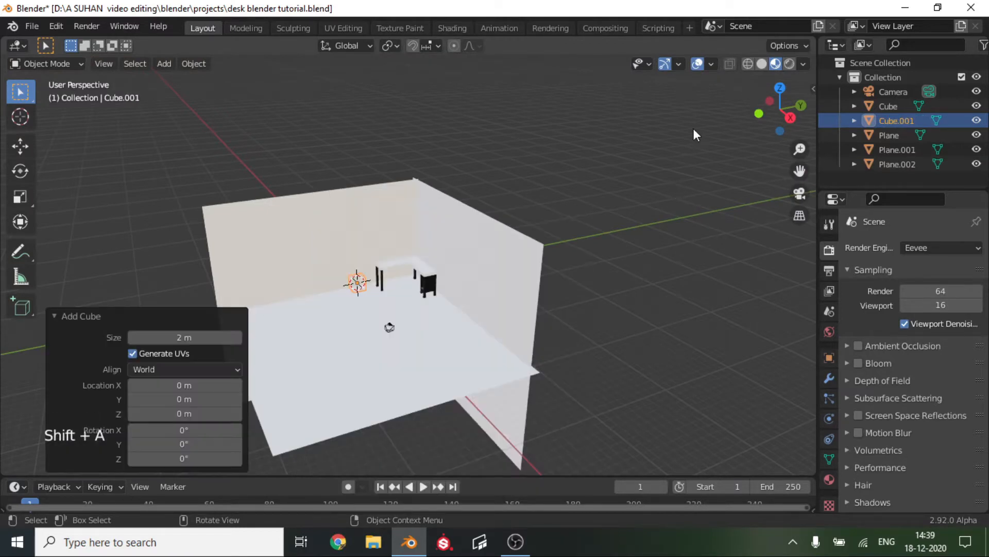
pyautogui.click(763, 64)
# Move the new cube about 0.89 m along X and stretch it about 16.24 times along Y, parallel to the first wall.
pyautogui.scroll(3, 516, 245)
pyautogui.moveTo(512, 247)
pyautogui.mouseDown(button='middle')
pyautogui.moveTo(613, 236)
pyautogui.moveTo(587, 250)
pyautogui.moveTo(601, 237)
pyautogui.mouseUp(button='middle')
pyautogui.press('g')
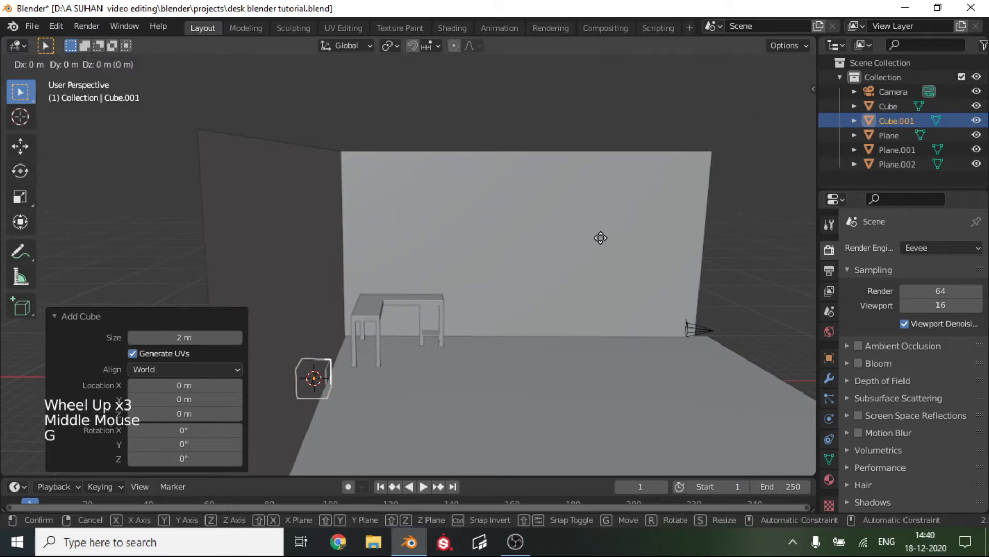
pyautogui.press('x')
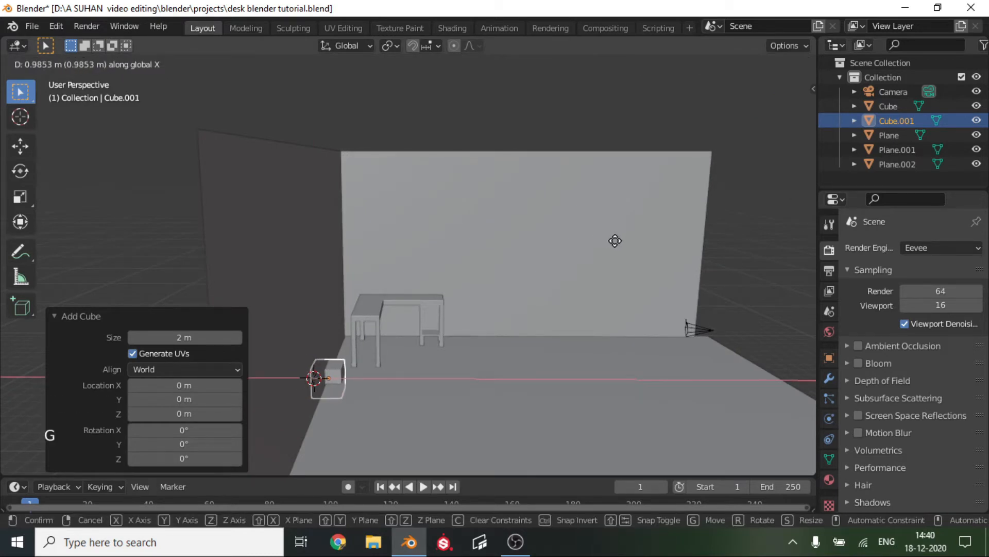
pyautogui.click(616, 241)
pyautogui.press('s')
pyautogui.press('y')
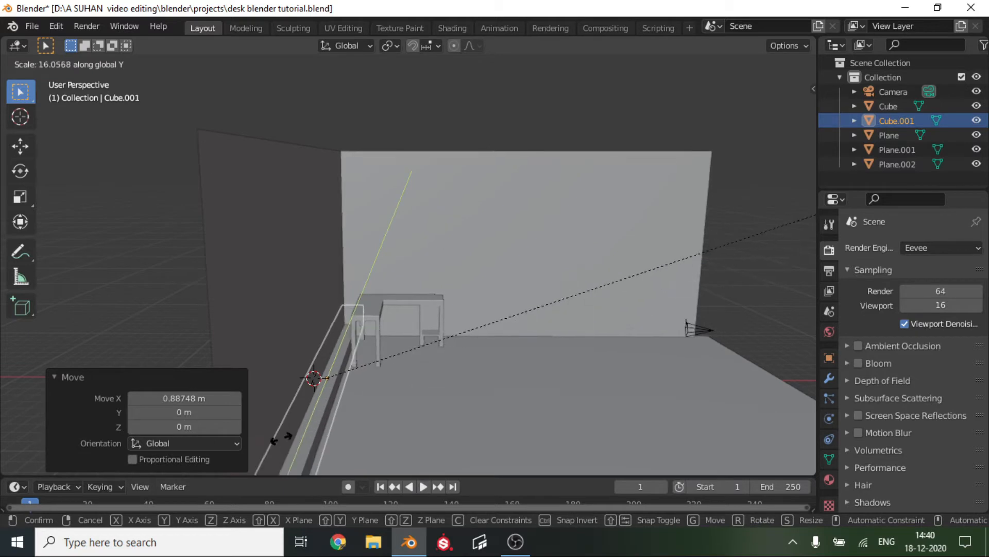
pyautogui.click(335, 409)
pyautogui.scroll(-3, 290, 393)
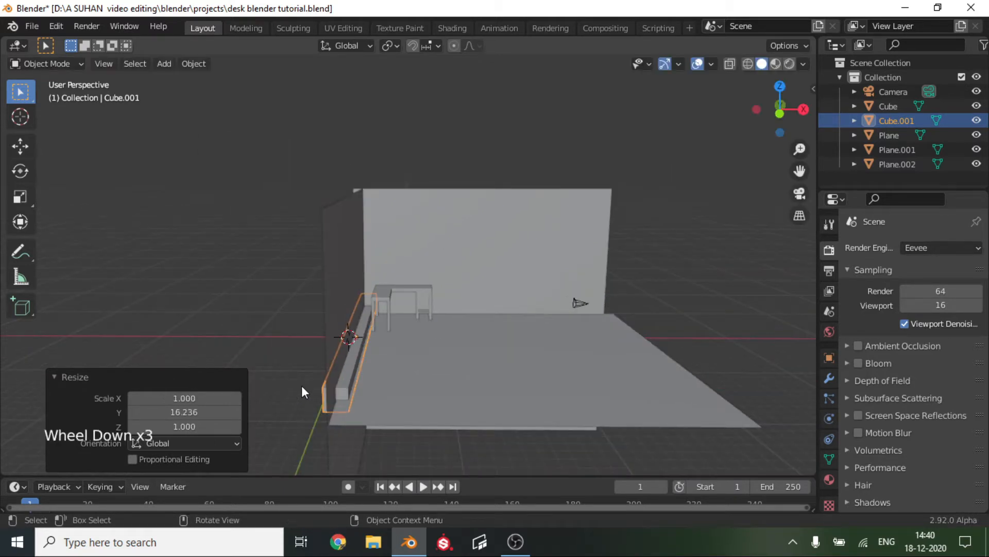
# In the camera view, shift the stretched cube about -0.72 m in Z and -0.67 m in X as a low baseboard along the first wall.
pyautogui.click(798, 193)
pyautogui.press('g')
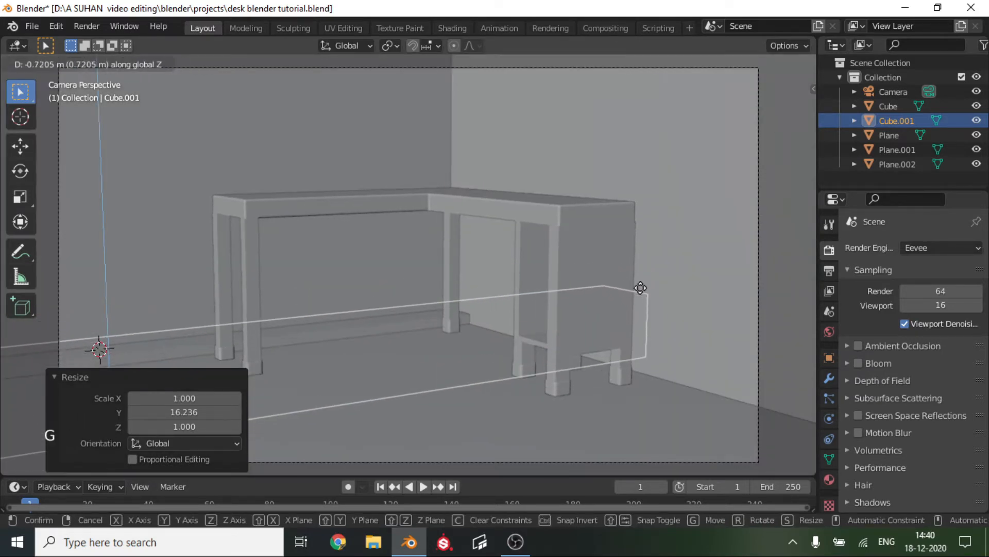
pyautogui.click(641, 288)
pyautogui.press('g')
pyautogui.press('x')
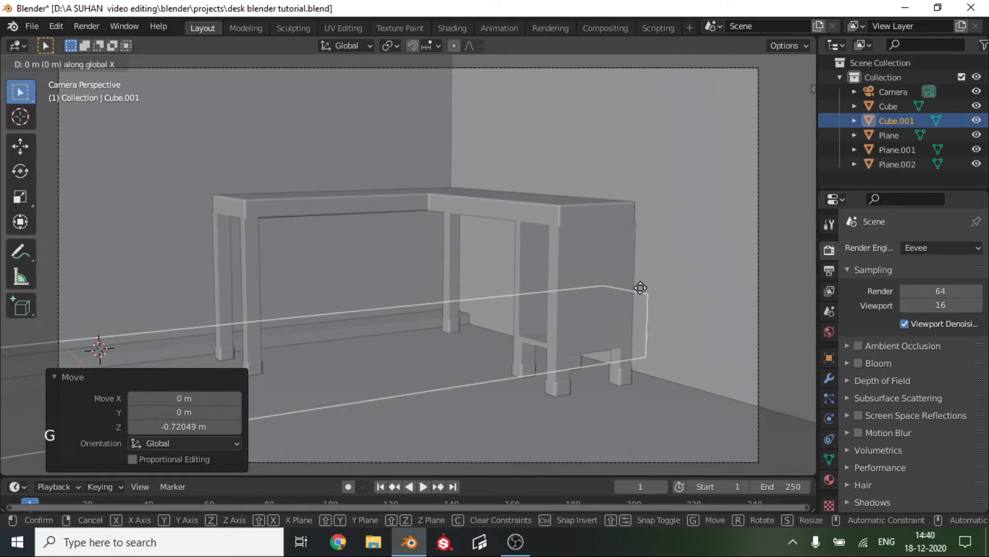
pyautogui.click(628, 280)
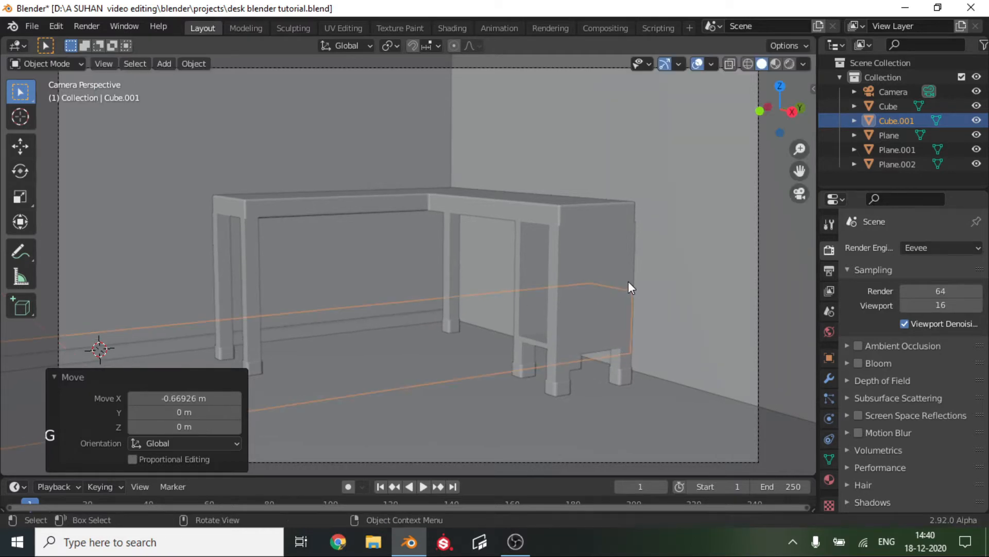
# Duplicate the baseboard and rotate the copy 90° about the Z axis.
pyautogui.scroll(-3, 626, 281)
pyautogui.moveTo(627, 281); pyautogui.dragTo(484, 364, button='middle')
pyautogui.scroll(-3, 498, 274)
pyautogui.scroll(-2, 509, 282)
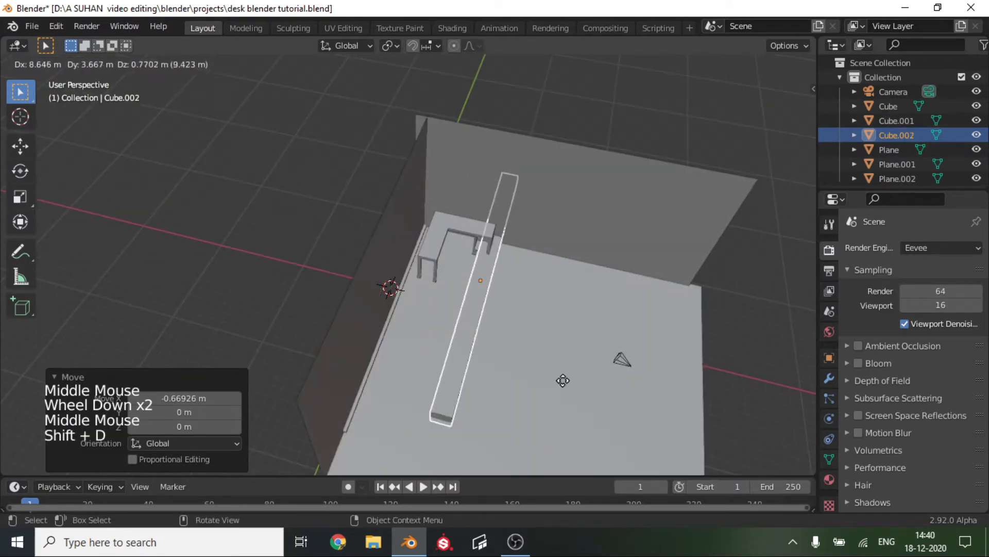
pyautogui.write('rz90')
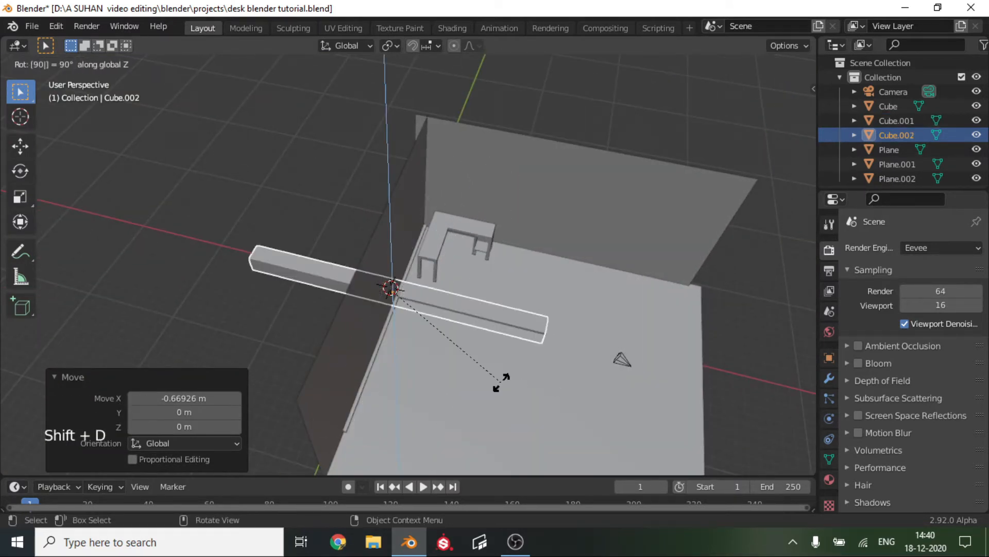
pyautogui.press('Return')
# Move the copied baseboard horizontally, locked in Z, by about 15.1 m in X and 9.85 m in Y to the second wall.
pyautogui.press('g')
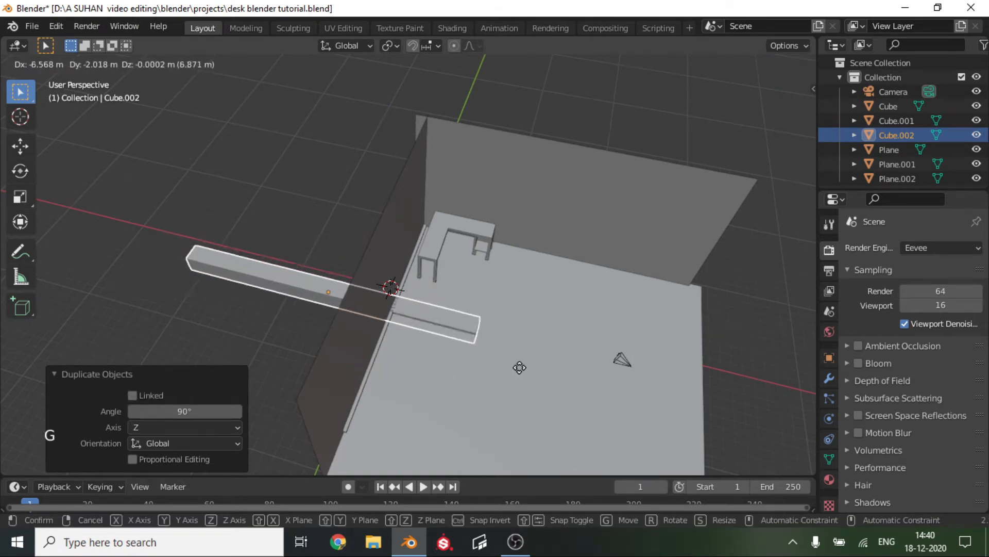
pyautogui.hotkey('shift', 'z')
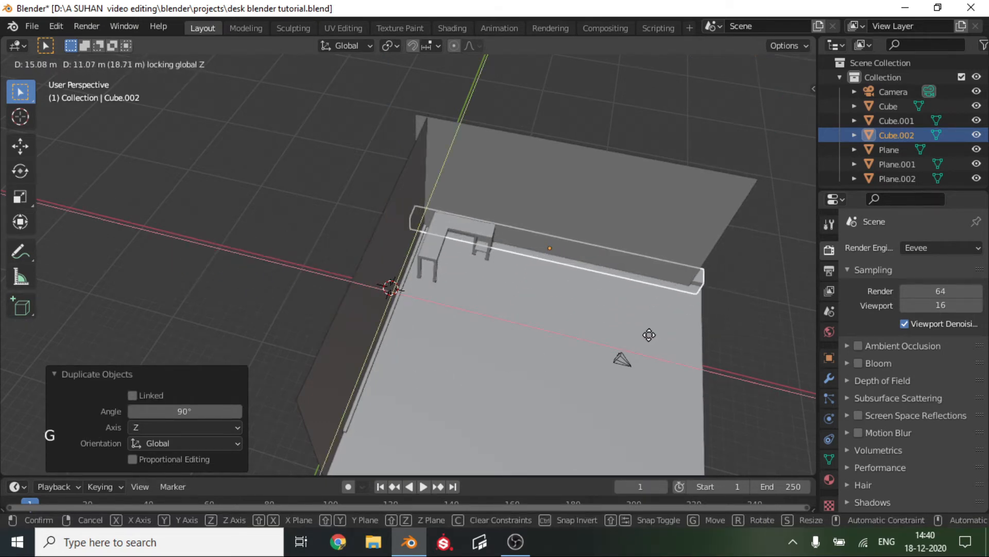
pyautogui.click(660, 338)
# Looking through the camera, shift the copied baseboard about 0.51 m along Y, closer to the second wall.
pyautogui.click(792, 195)
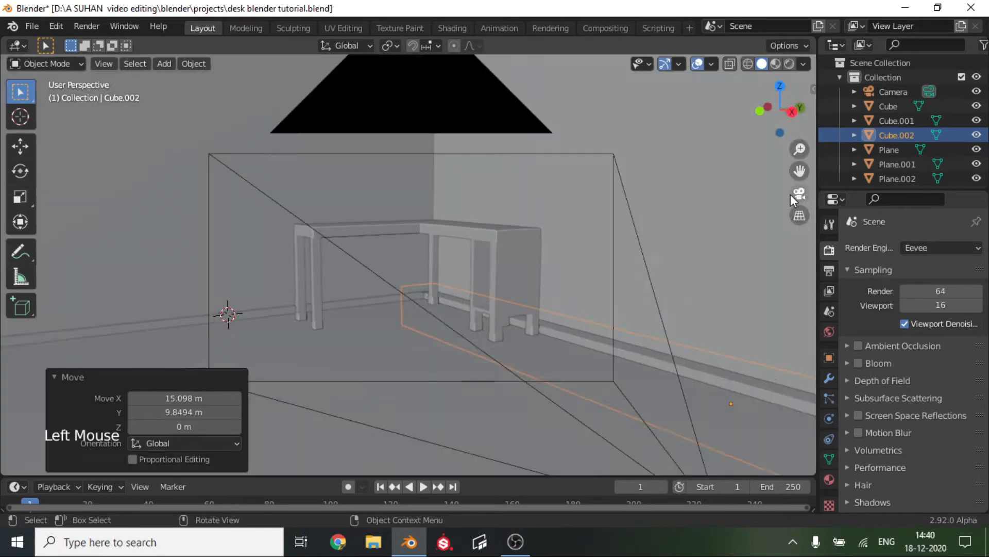
pyautogui.scroll(4, 701, 258)
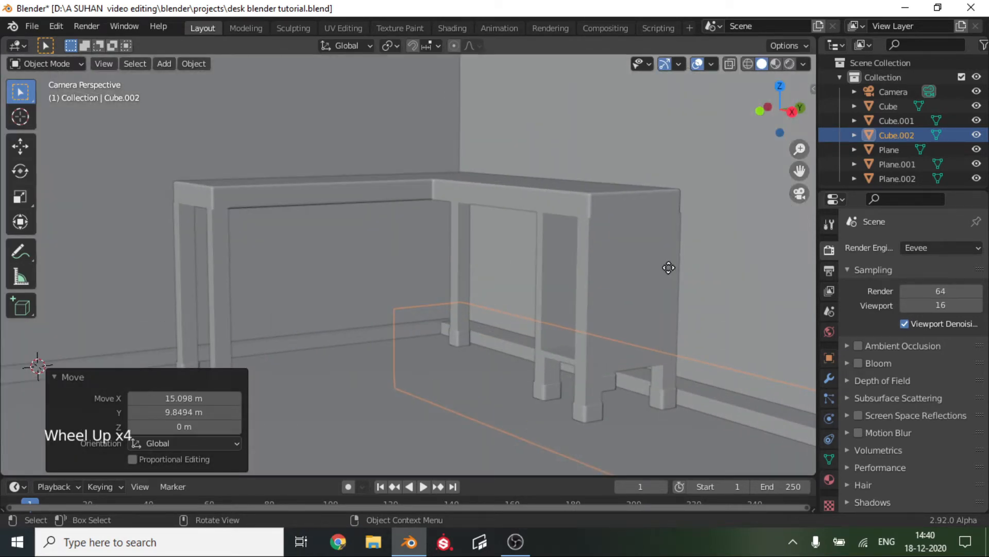
pyautogui.press('g')
pyautogui.press('y')
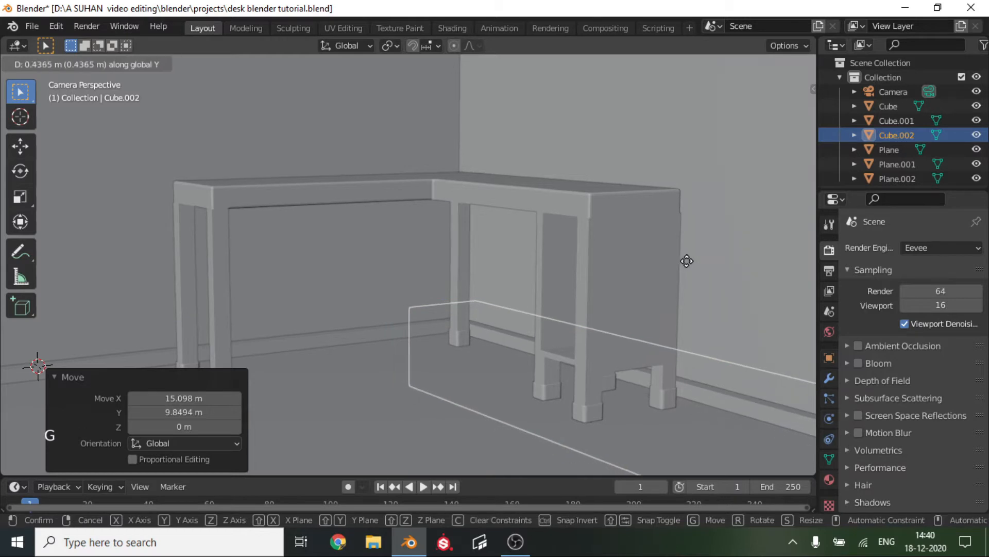
pyautogui.click(690, 260)
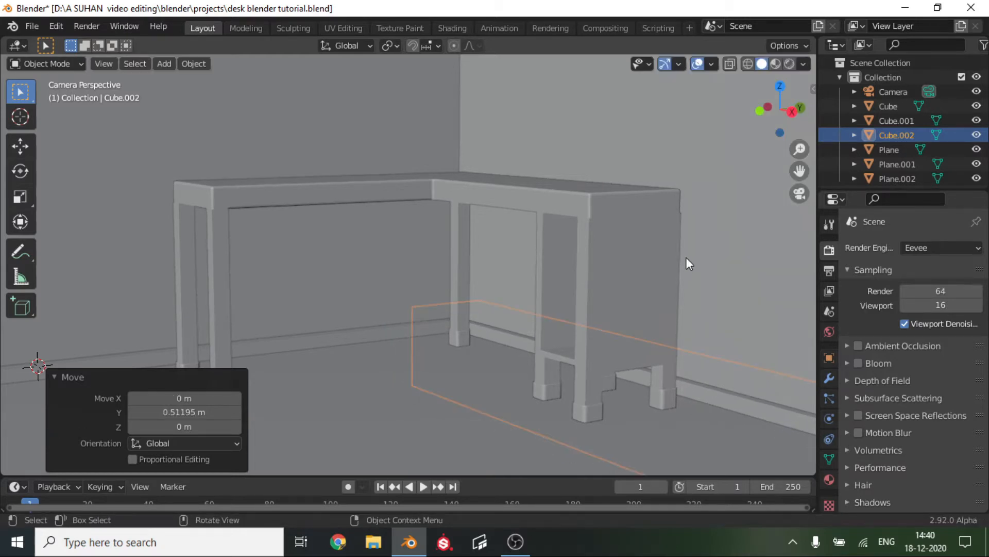
pyautogui.scroll(-2, 686, 258)
pyautogui.scroll(1, 686, 257)
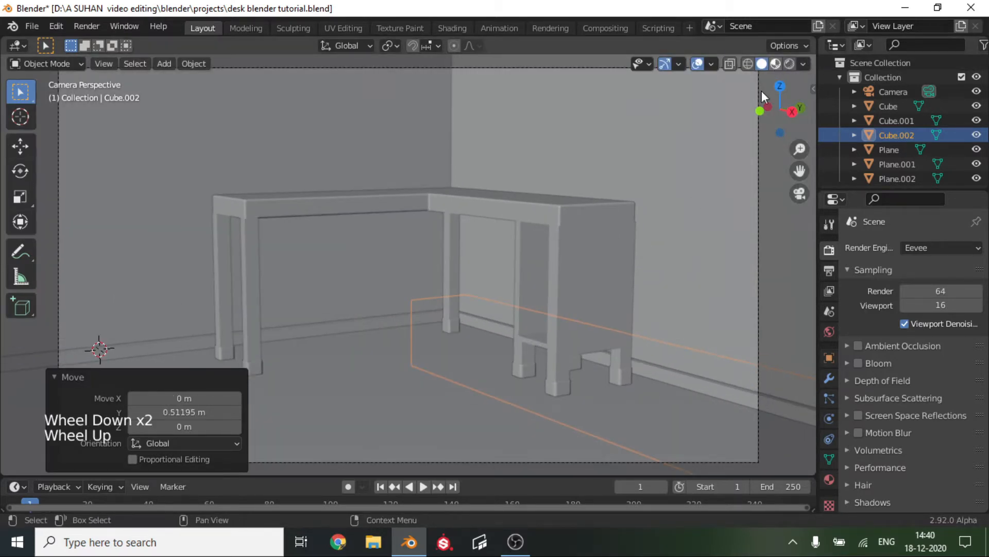
# Show the scene in material preview, select the floor plane and switch to the Shading workspace.
pyautogui.click(776, 63)
pyautogui.click(702, 251)
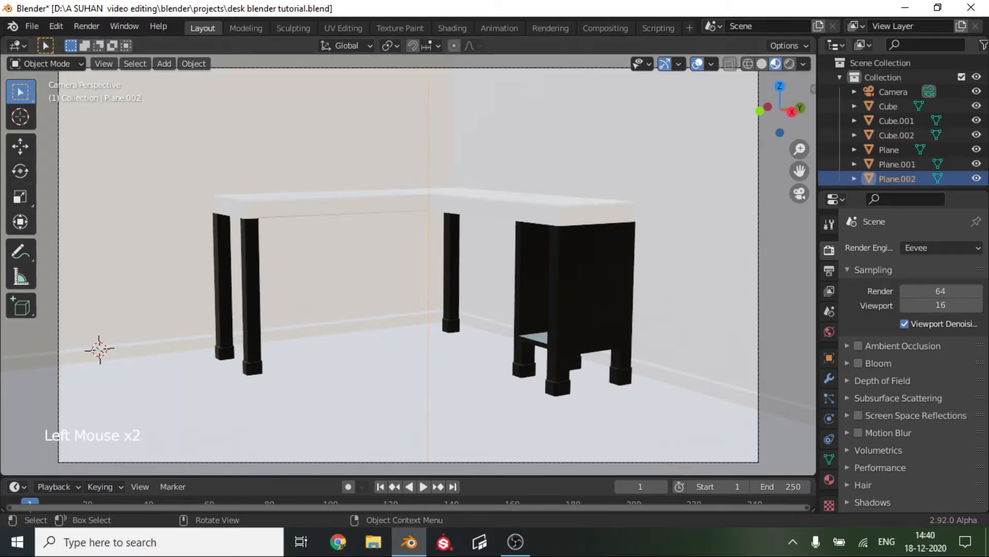
pyautogui.click(424, 393)
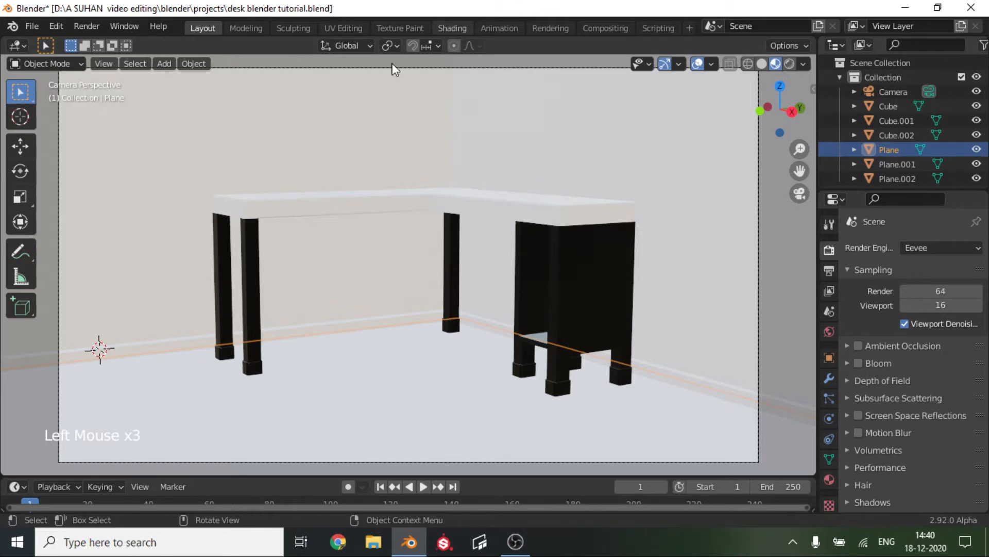
pyautogui.click(452, 28)
pyautogui.click(515, 317)
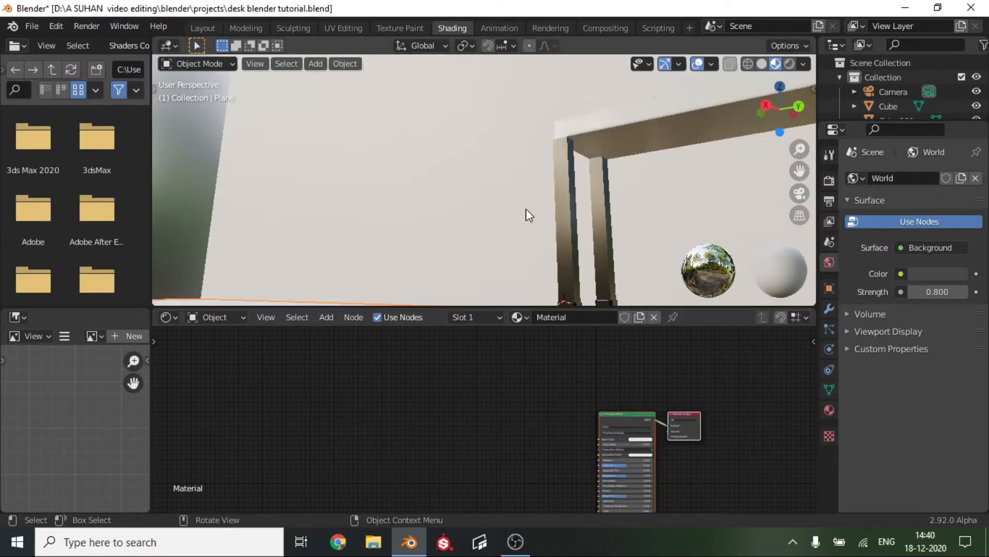
# Select the desk and set the Metallic value of its black leg and cabinet material to 1.000.
pyautogui.moveTo(527, 210)
pyautogui.mouseDown(button='middle')
pyautogui.moveTo(541, 164)
pyautogui.moveTo(531, 216)
pyautogui.mouseUp(button='middle')
pyautogui.scroll(-5, 529, 215)
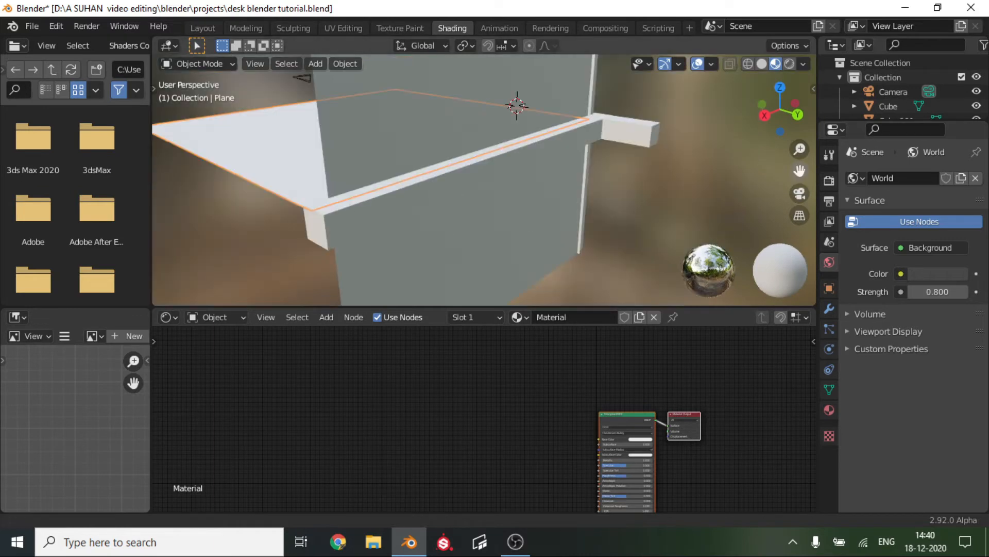
pyautogui.keyDown('shift'); pyautogui.moveTo(446, 90); pyautogui.dragTo(747, 135, button='middle'); pyautogui.keyUp('shift')
pyautogui.moveTo(799, 166); pyautogui.dragTo(724, 198)
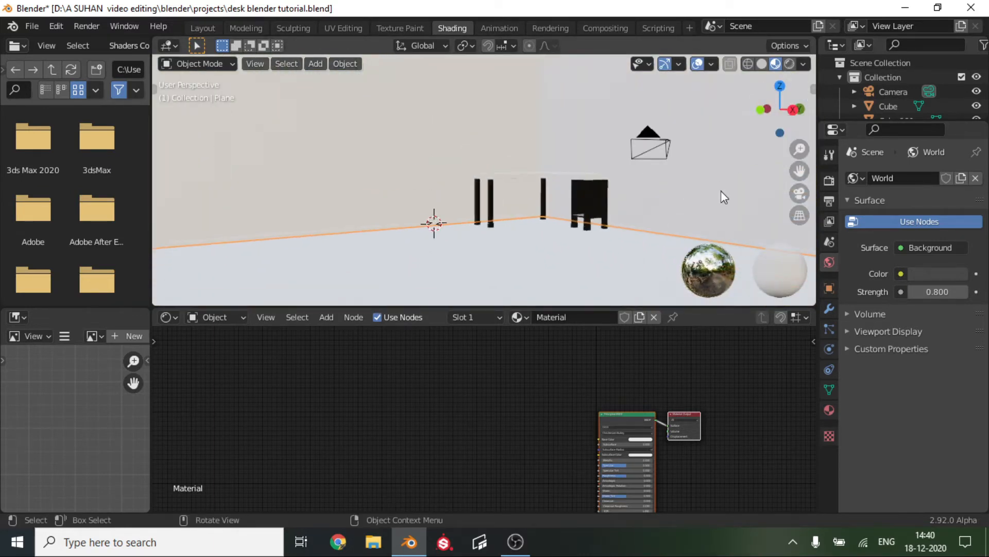
pyautogui.click(575, 195)
pyautogui.scroll(4, 595, 411)
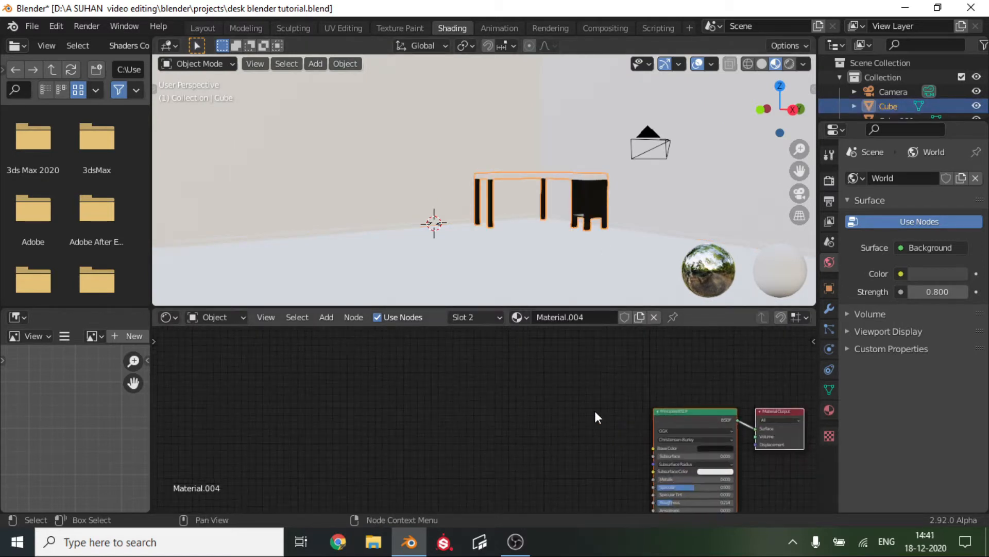
pyautogui.moveTo(595, 410); pyautogui.dragTo(153, 468, button='middle')
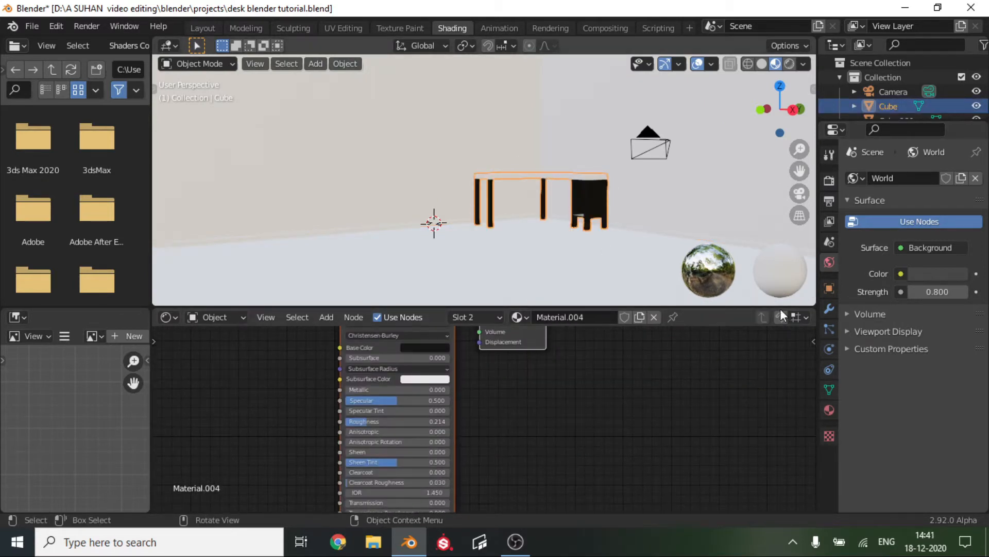
pyautogui.scroll(3, 422, 409)
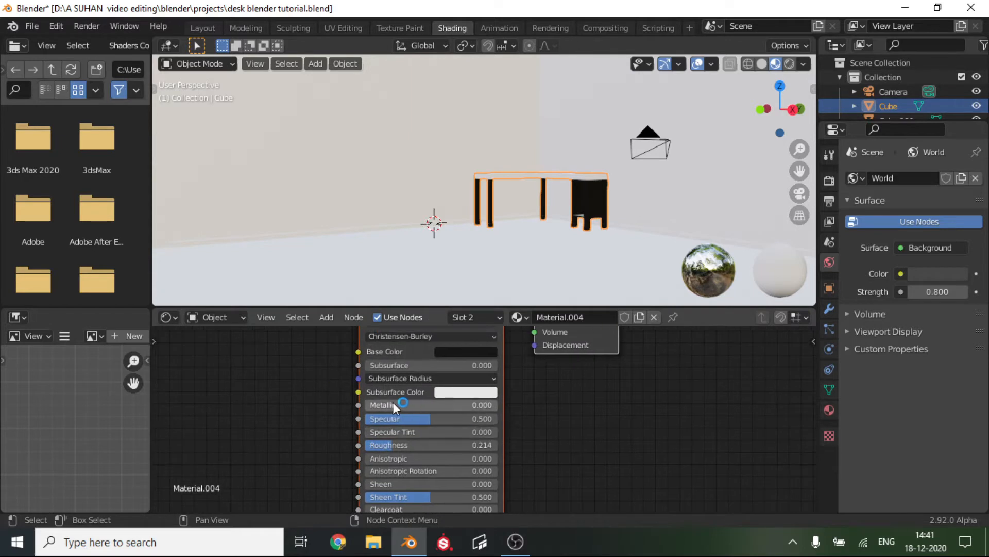
pyautogui.moveTo(393, 405); pyautogui.dragTo(495, 405)
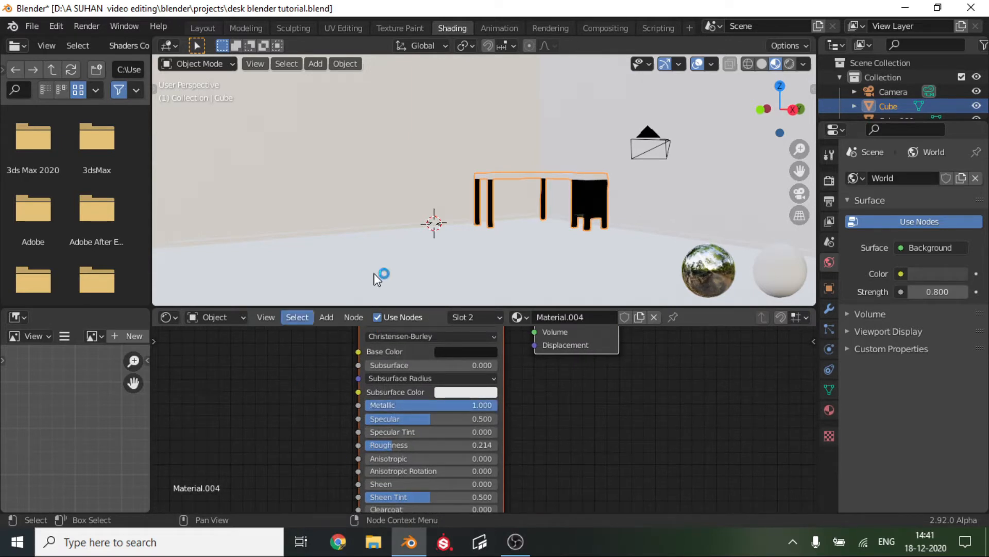
# Return to the camera view and select the floor plane with its Principled BSDF node shown in the node editor.
pyautogui.scroll(5, 520, 198)
pyautogui.moveTo(518, 197); pyautogui.dragTo(409, 192, button='middle')
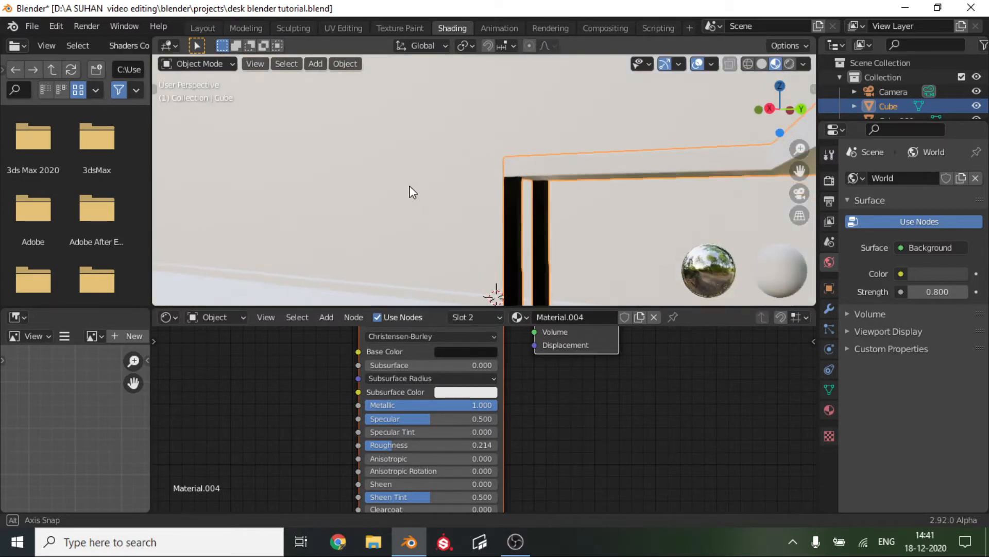
pyautogui.click(799, 193)
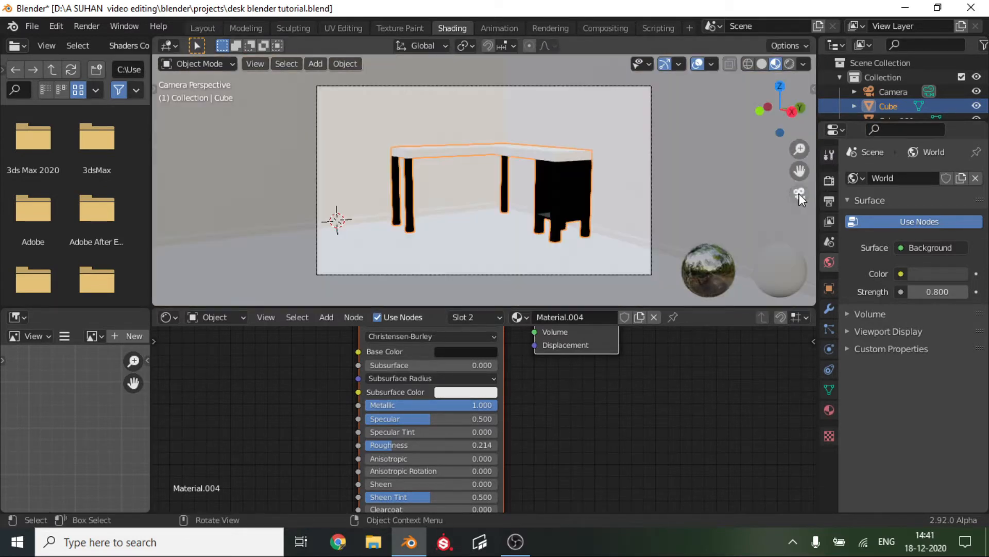
pyautogui.click(658, 170)
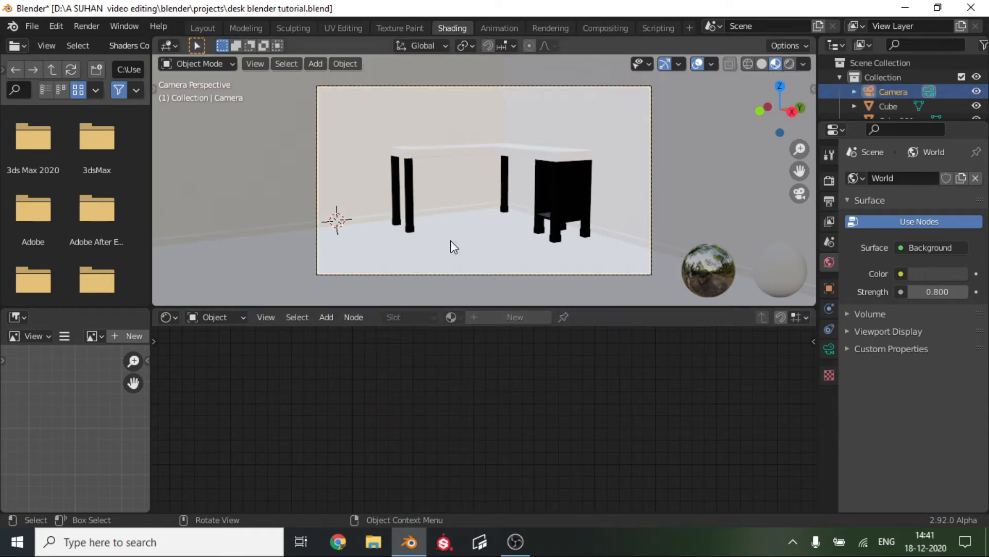
pyautogui.click(375, 236)
pyautogui.moveTo(438, 414); pyautogui.dragTo(690, 531, button='middle')
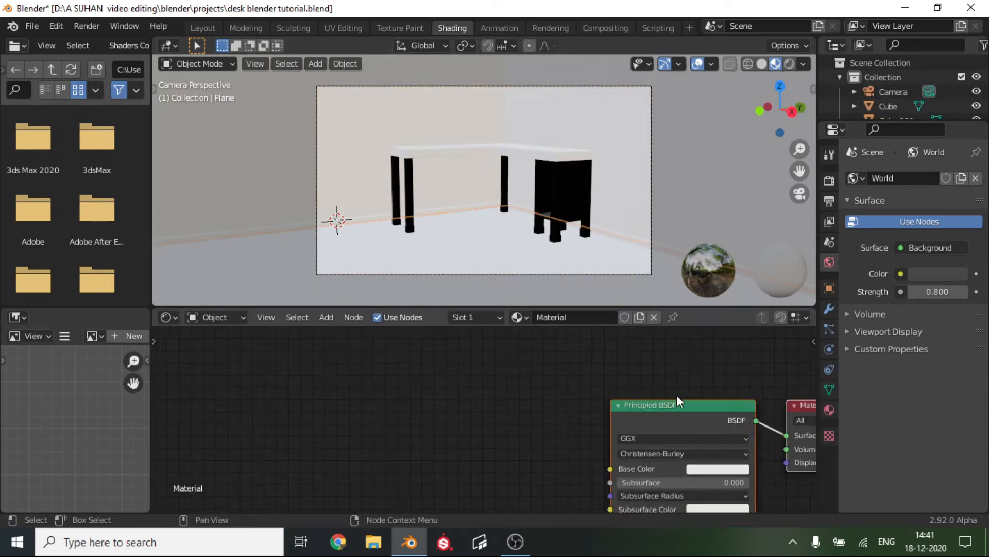
pyautogui.moveTo(481, 327); pyautogui.dragTo(585, 295, button='middle')
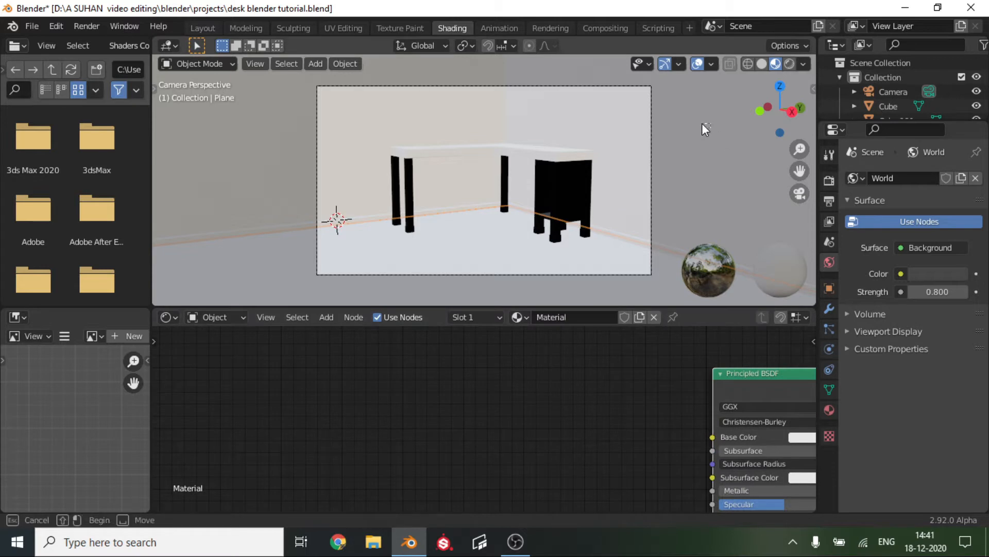
# Turn on the Screencast Keys display in the Shading workspace's 3D viewport.
pyautogui.press('n')
pyautogui.click(808, 169)
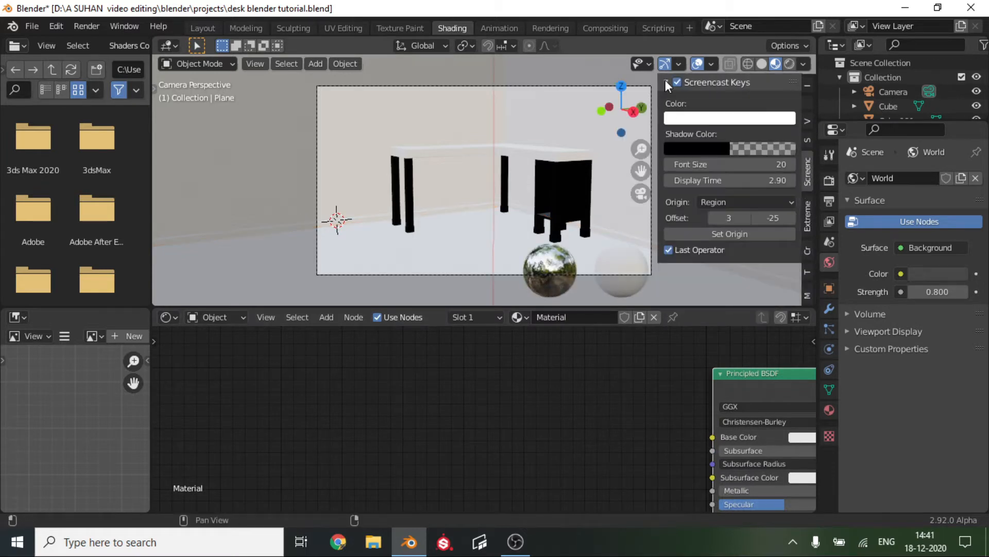
pyautogui.click(677, 82)
pyautogui.press('n')
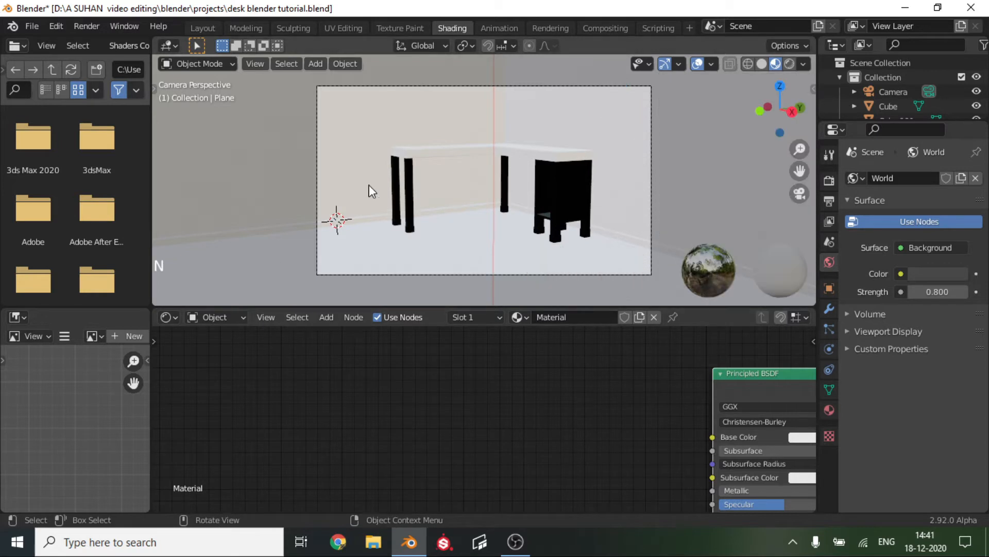
# Add the WoodFloor035 texture images to the floor material, wired to its Principled BSDF with Texture Coordinate and Mapping nodes.
pyautogui.scroll(1, 397, 210)
pyautogui.scroll(-1, 475, 286)
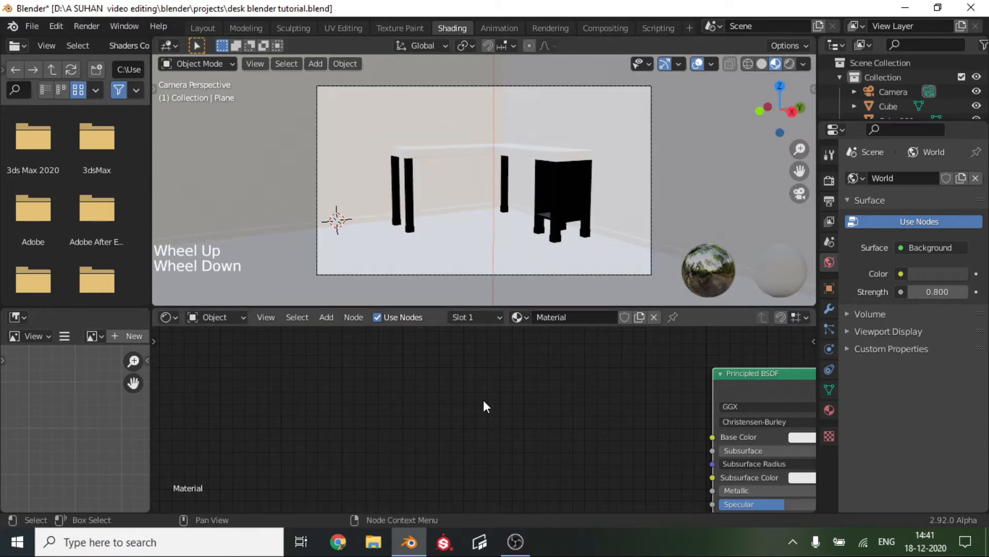
pyautogui.click(484, 401)
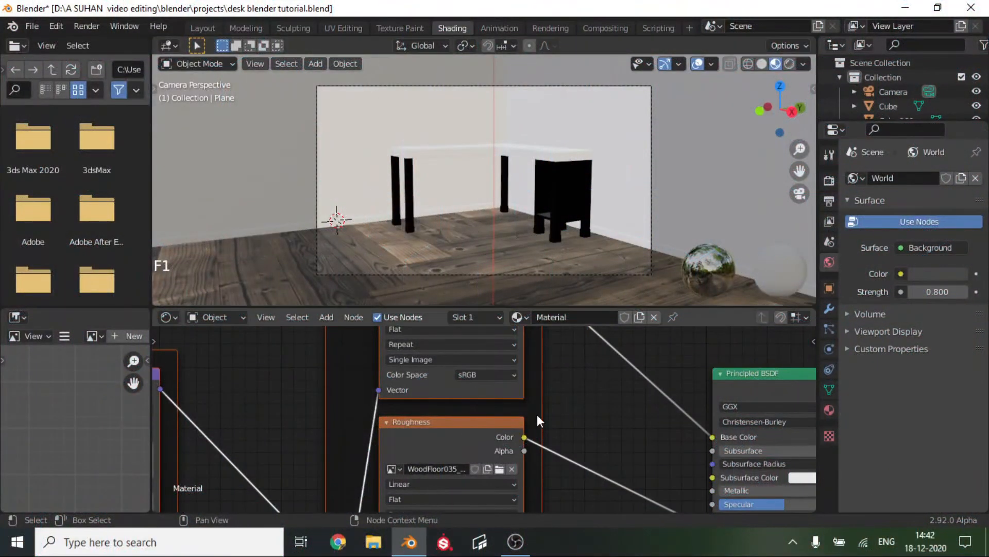
pyautogui.scroll(-2, 602, 406)
pyautogui.moveTo(602, 406); pyautogui.dragTo(719, 490, button='middle')
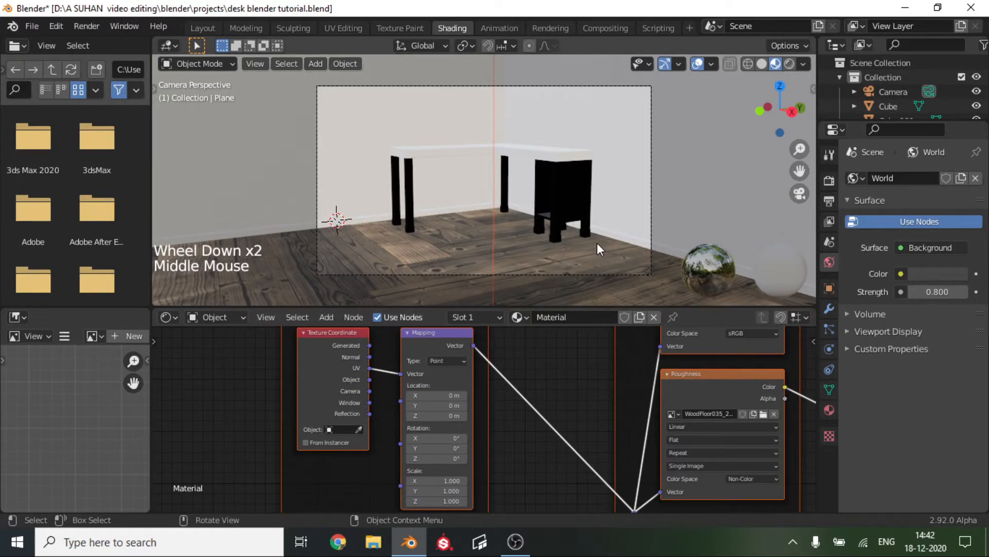
# Reload WoodFloor035_2K_Normal.jpg into the Normal image texture node of the floor material.
pyautogui.scroll(-7, 597, 243)
pyautogui.moveTo(587, 248); pyautogui.dragTo(580, 180, button='middle')
pyautogui.scroll(-2, 586, 261)
pyautogui.scroll(-9, 586, 260)
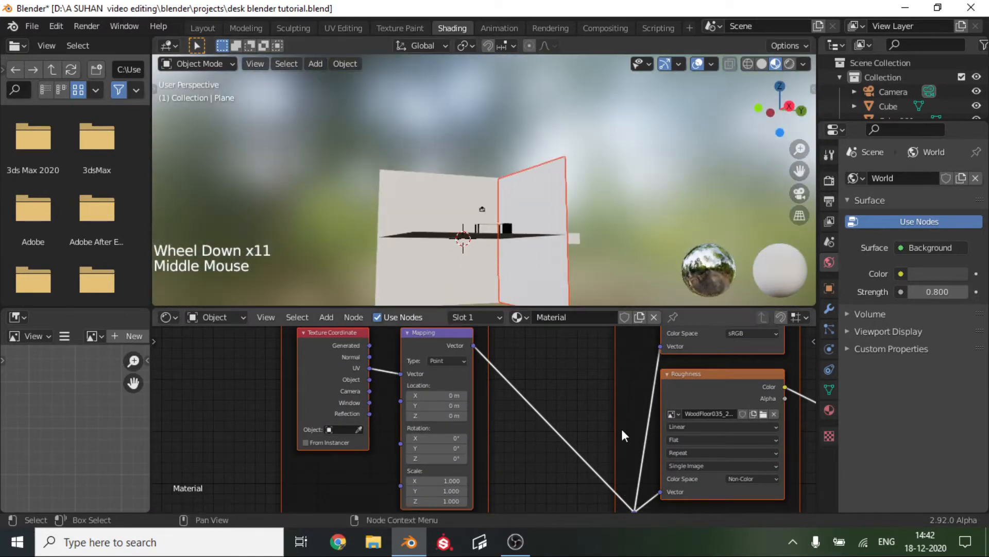
pyautogui.moveTo(621, 428); pyautogui.dragTo(346, 512, button='middle')
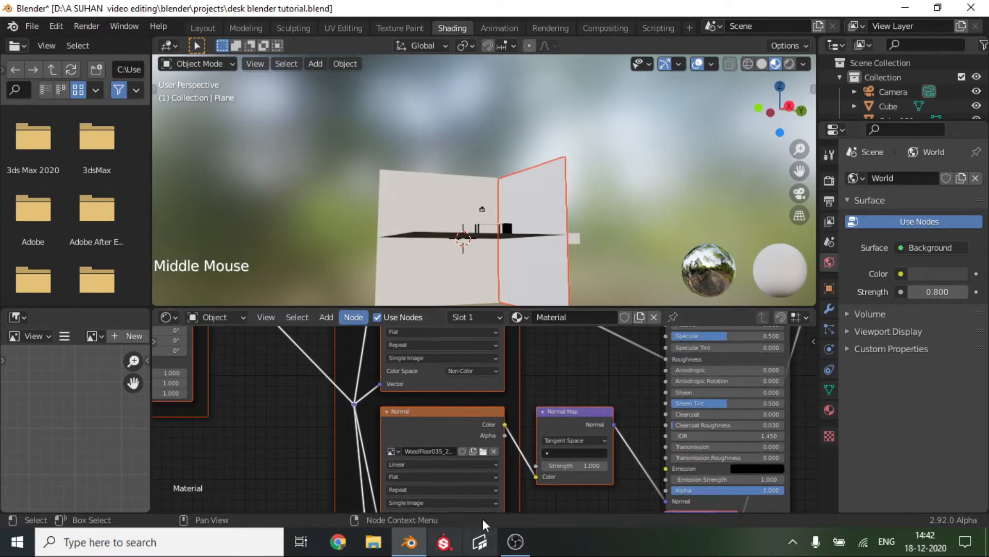
pyautogui.moveTo(476, 495); pyautogui.dragTo(478, 508, button='middle')
pyautogui.click(484, 463)
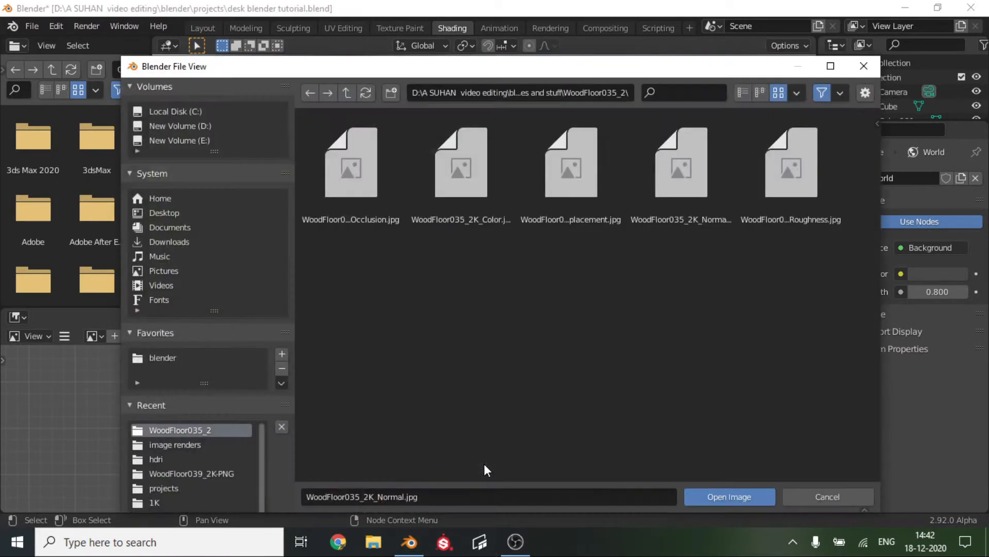
pyautogui.click(690, 207)
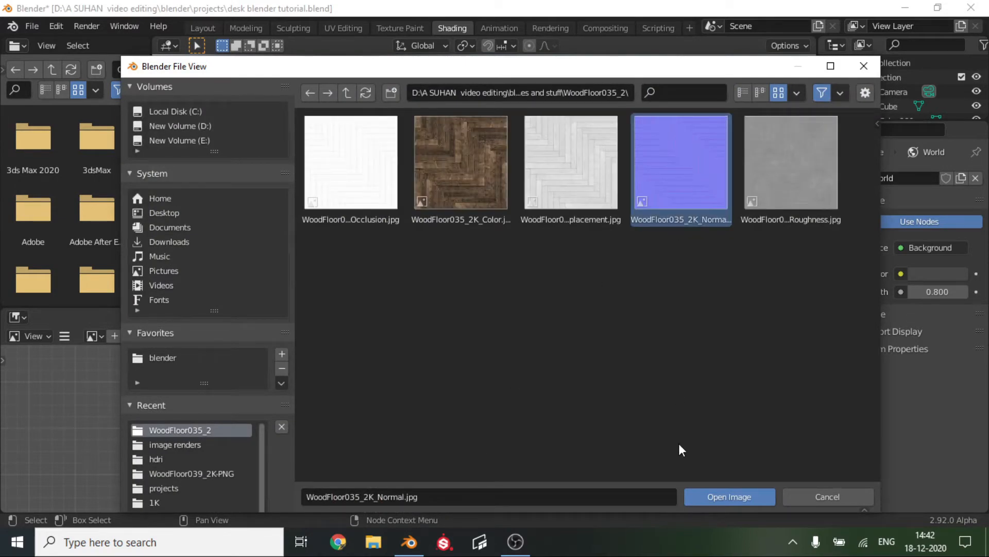
pyautogui.click(700, 496)
# Set the floor material's Normal Map strength to 5.800 while viewing the planks up close.
pyautogui.scroll(4, 514, 166)
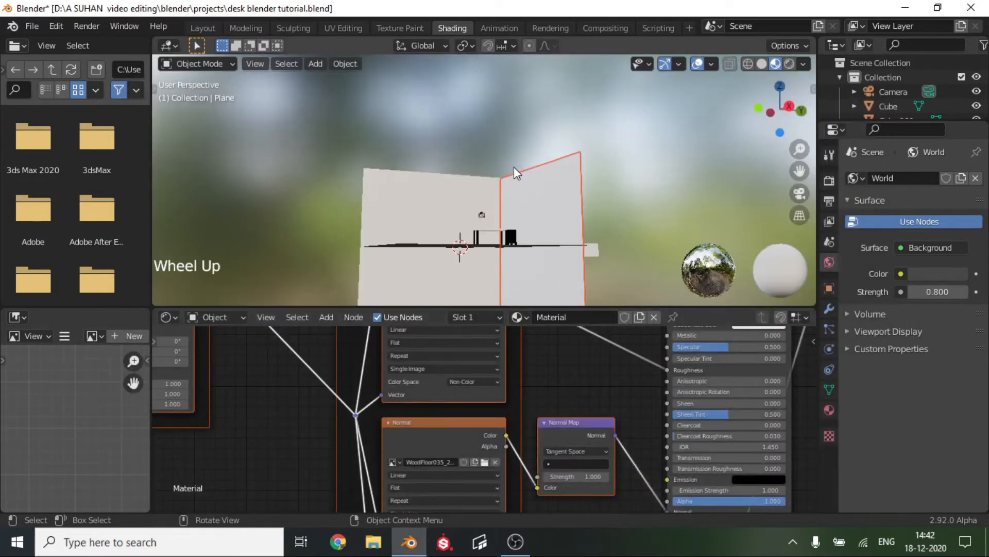
pyautogui.moveTo(514, 166); pyautogui.dragTo(498, 274, button='middle')
pyautogui.scroll(7, 546, 176)
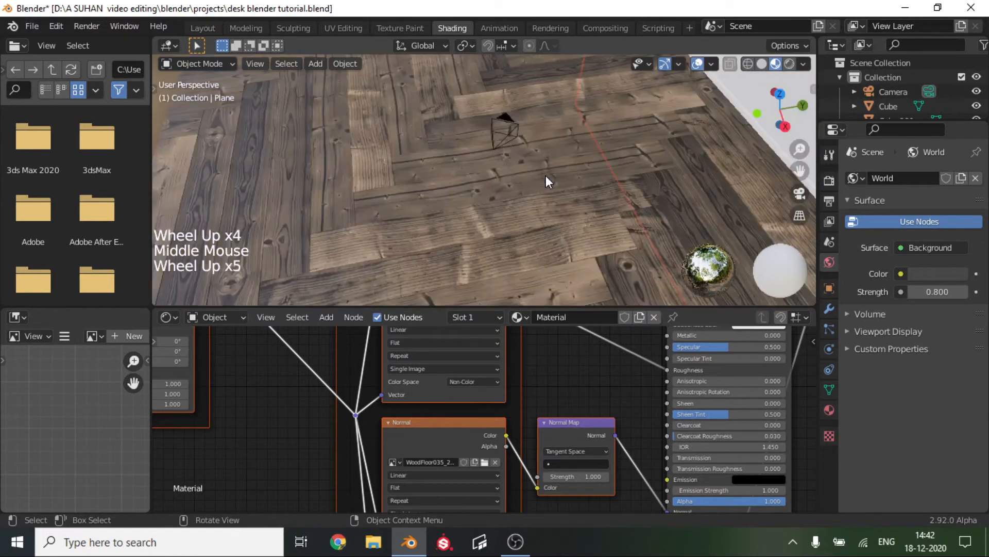
pyautogui.moveTo(546, 175); pyautogui.dragTo(518, 141, button='middle')
pyautogui.scroll(3, 562, 449)
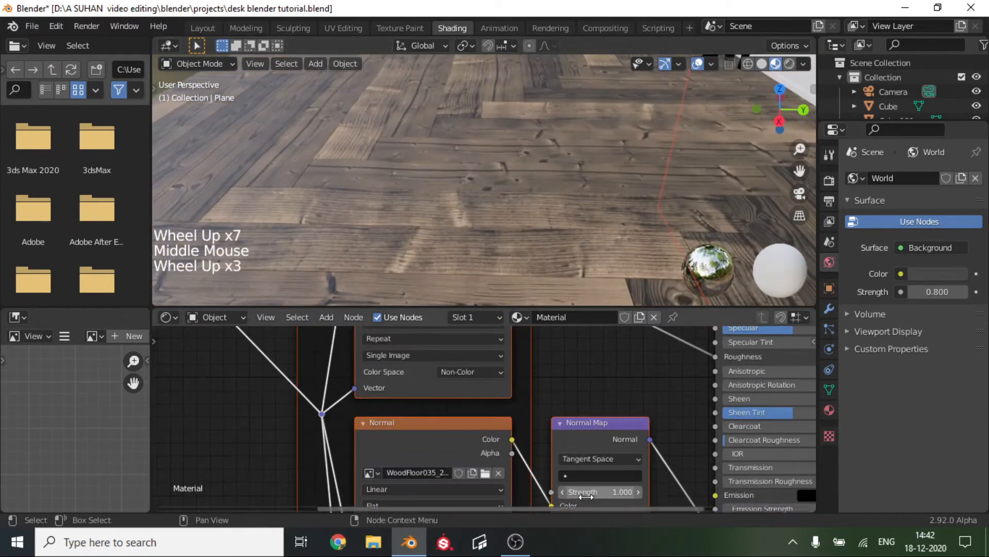
pyautogui.moveTo(598, 492); pyautogui.dragTo(660, 492)
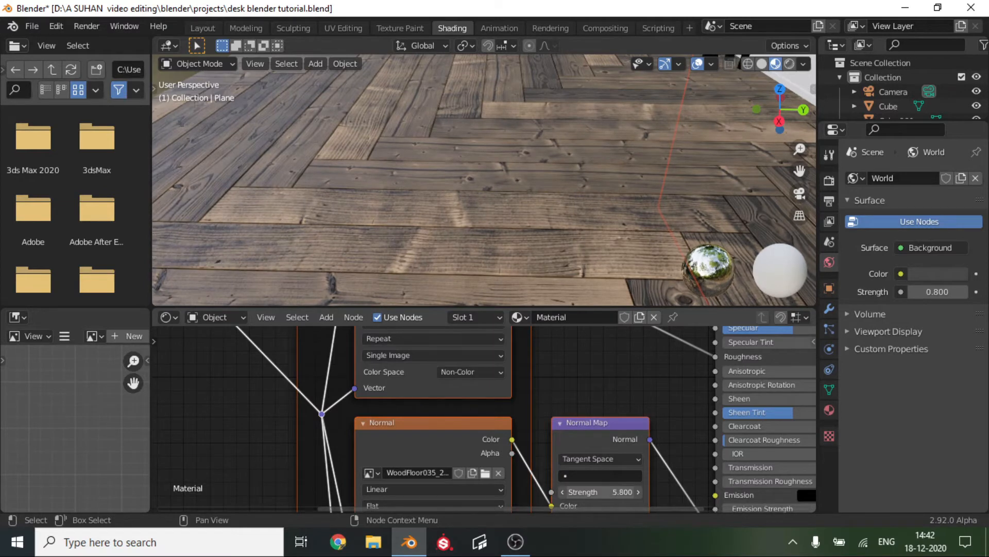
# Set the floor material's Mapping scale to 2.000 on X, Y and Z and return to the camera view.
pyautogui.scroll(-6, 559, 352)
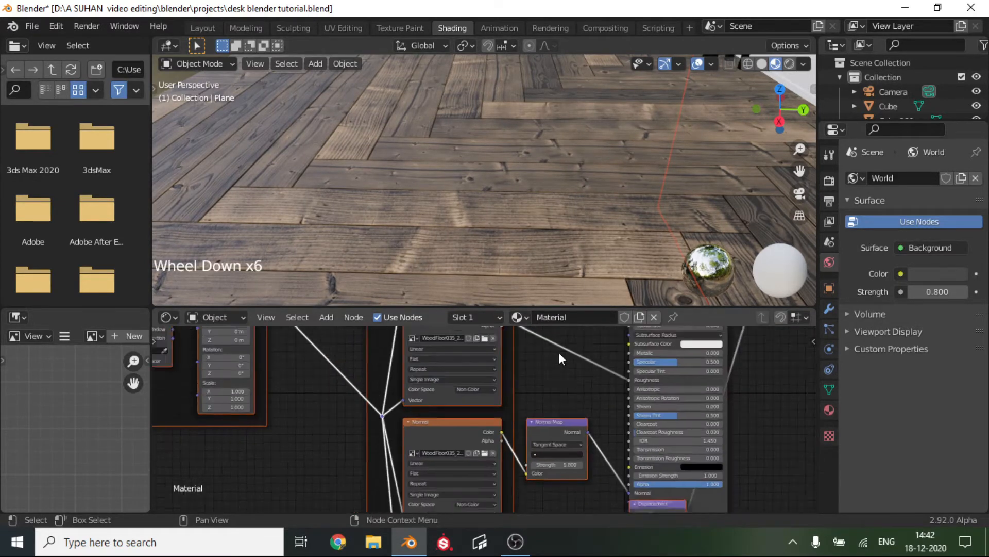
pyautogui.scroll(-2, 558, 351)
pyautogui.moveTo(558, 352); pyautogui.dragTo(474, 370, button='middle')
pyautogui.scroll(5, 503, 425)
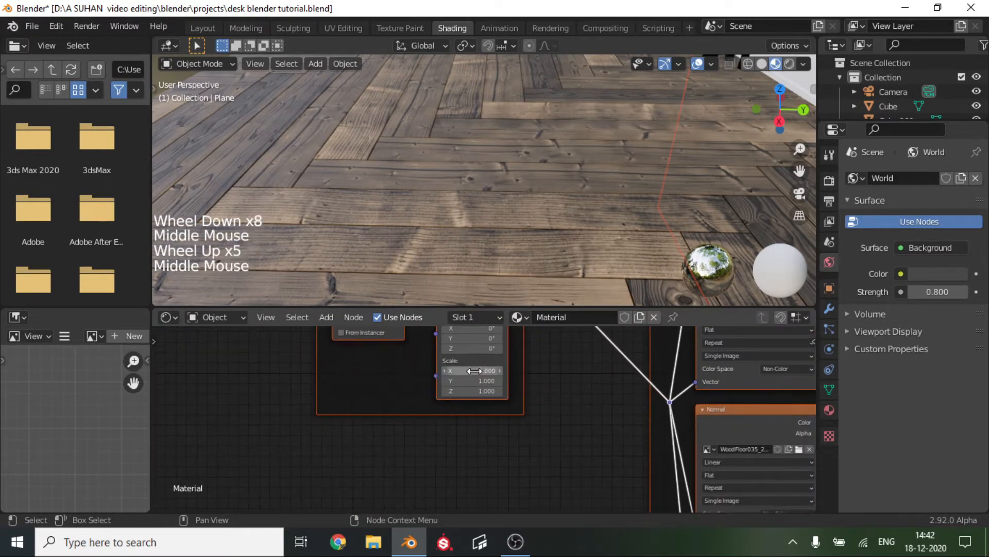
pyautogui.click(474, 371)
pyautogui.write('2')
pyautogui.press('Return')
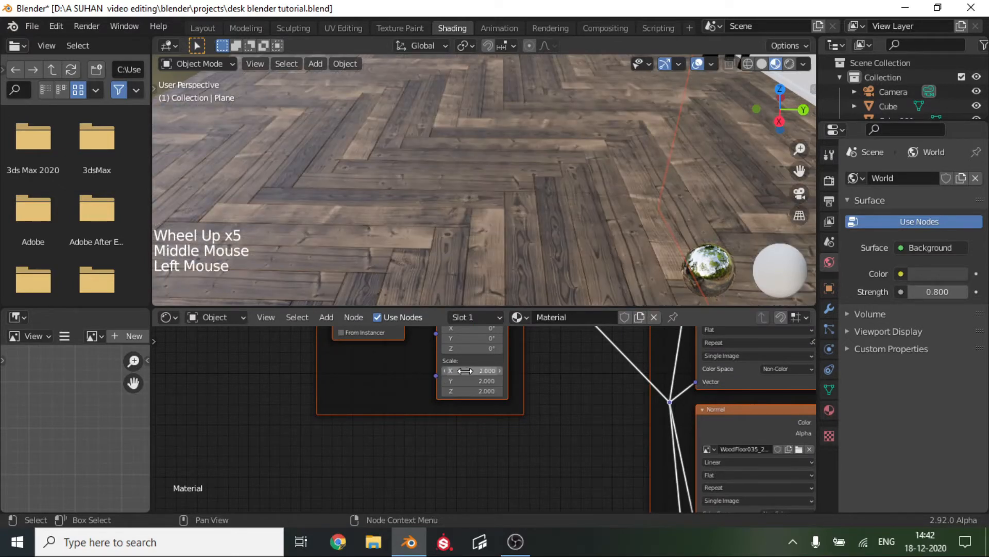
pyautogui.scroll(-2, 586, 45)
pyautogui.scroll(-5, 613, 143)
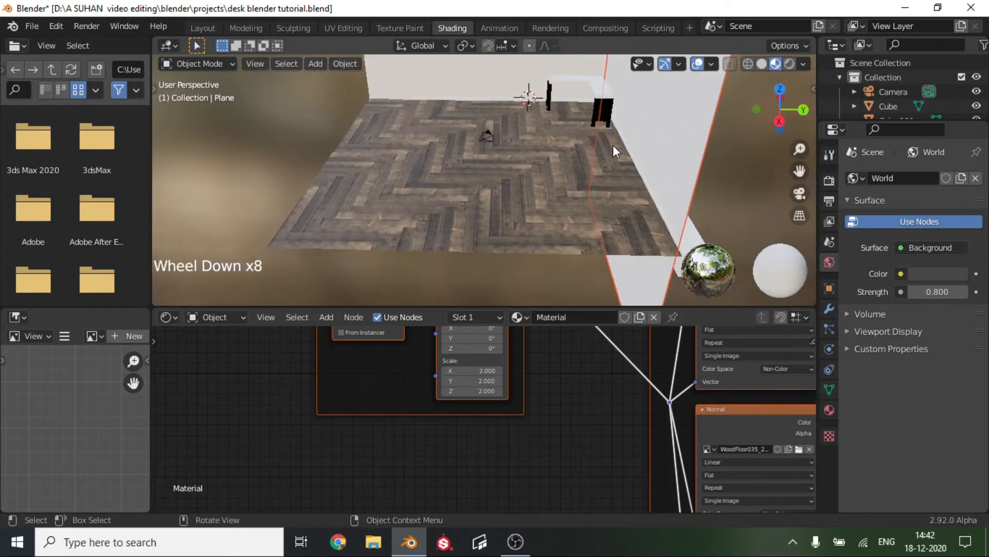
pyautogui.moveTo(613, 145); pyautogui.dragTo(610, 195, button='middle')
pyautogui.click(799, 192)
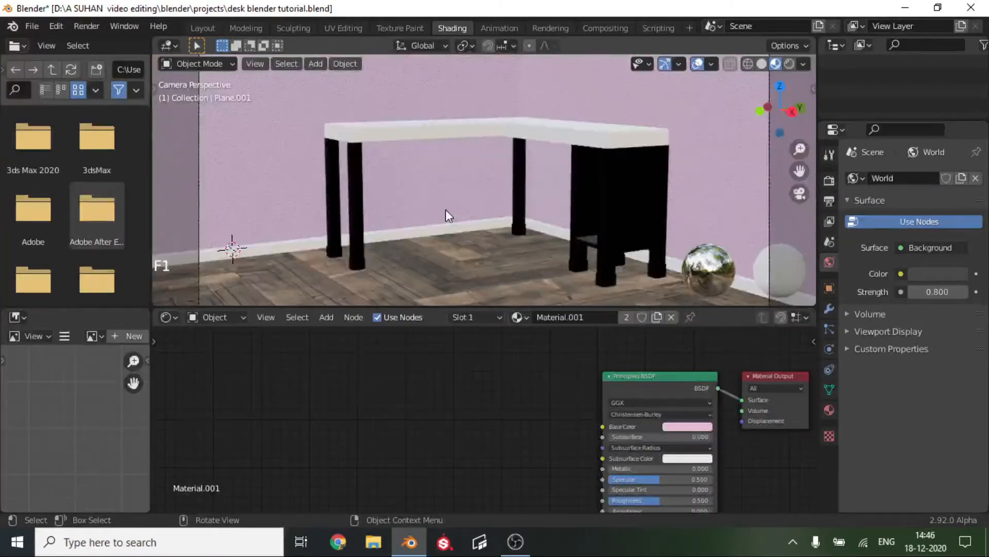
# Move the desk about 1.12 m into the room corner with its Z position locked, and return to the camera view.
pyautogui.scroll(-3, 448, 164)
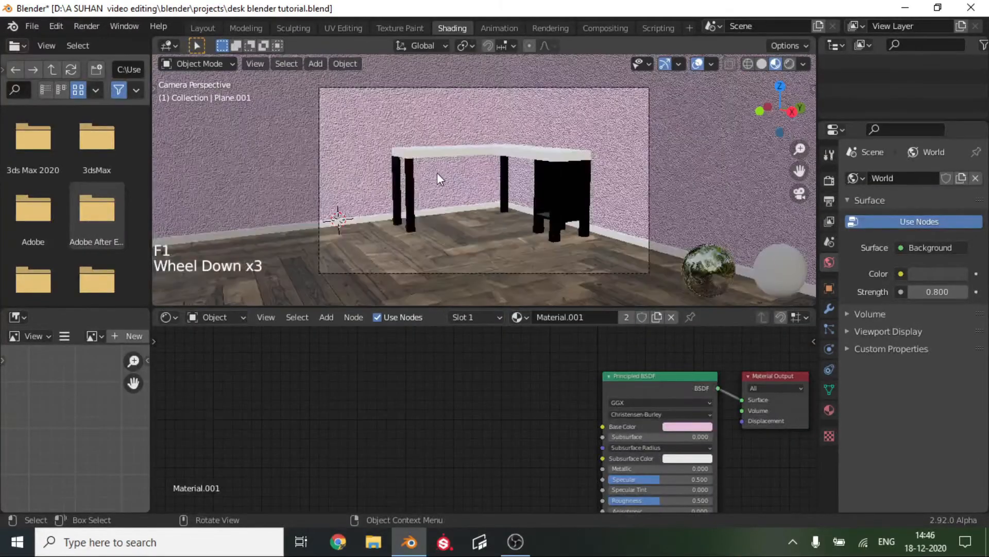
pyautogui.moveTo(437, 172); pyautogui.dragTo(461, 236, button='middle')
pyautogui.click(469, 214)
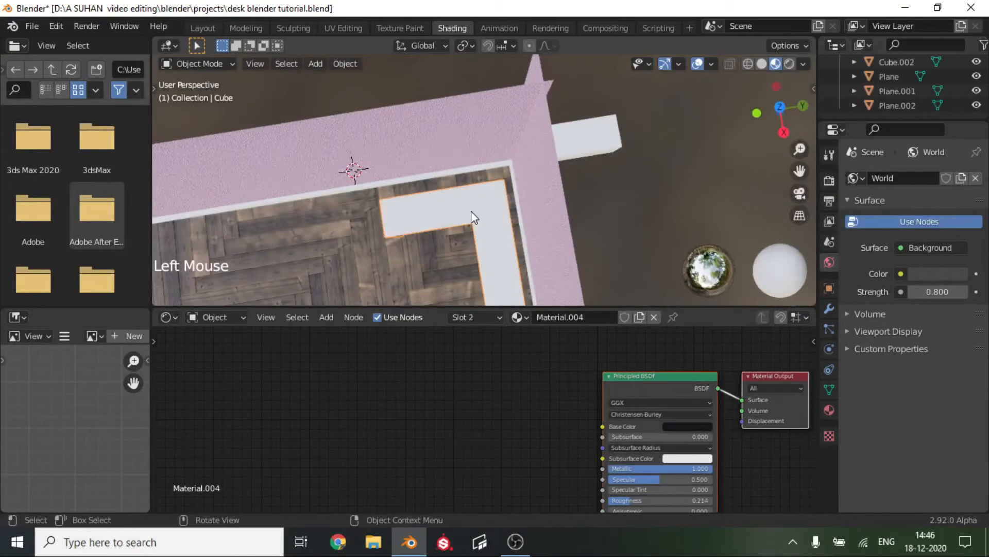
pyautogui.press('g')
pyautogui.hotkey('shift', 'z')
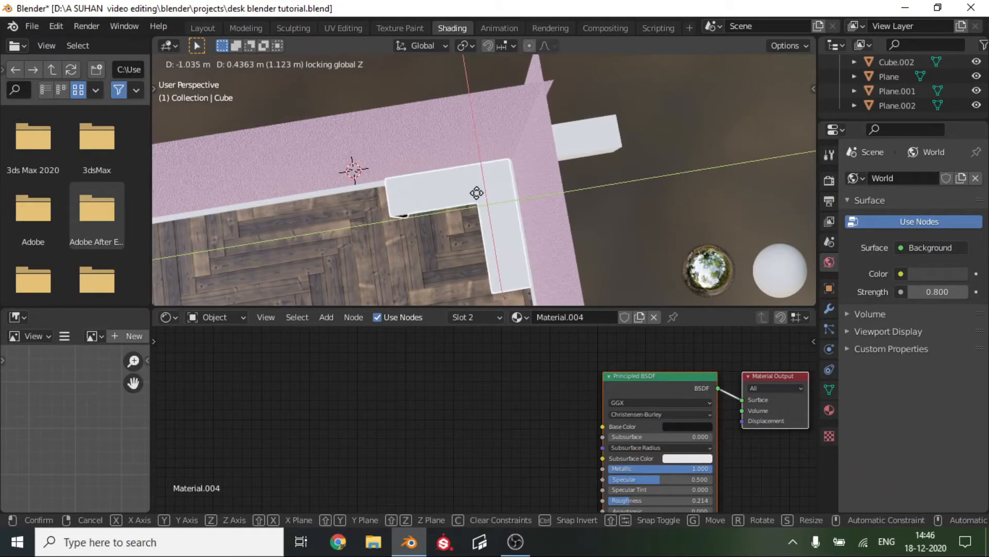
pyautogui.click(477, 193)
pyautogui.click(806, 193)
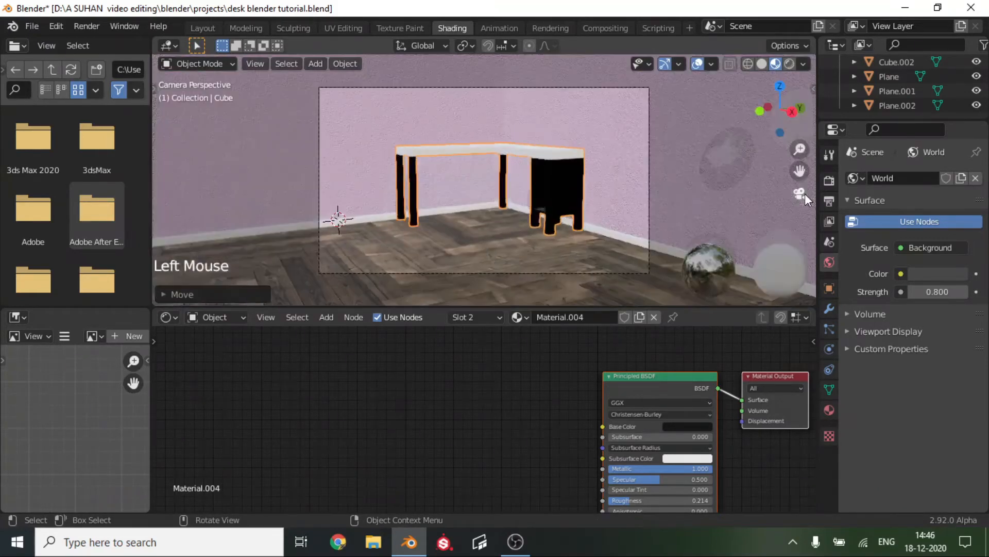
pyautogui.scroll(2, 571, 190)
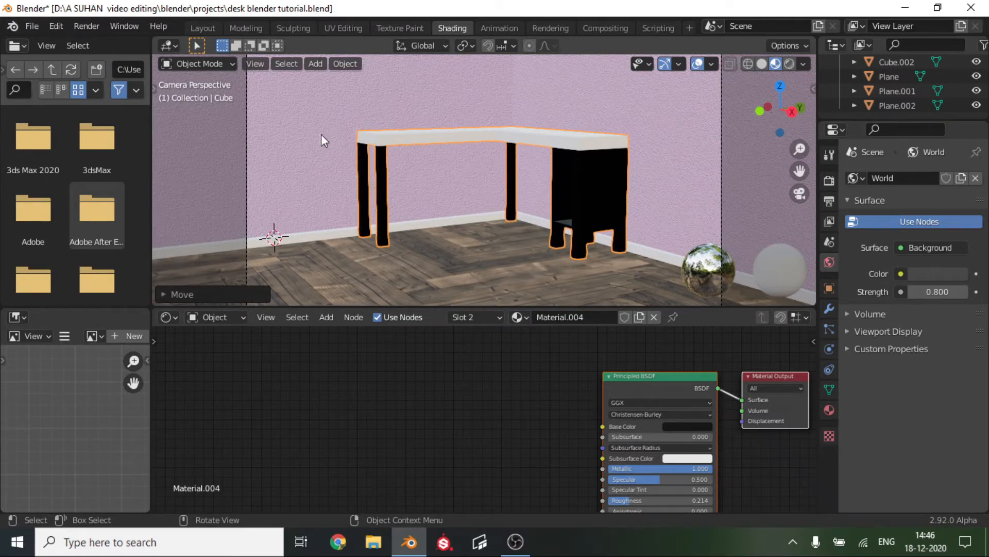
# Append the chair model with its cushion from another blend file into the scene.
pyautogui.click(27, 28)
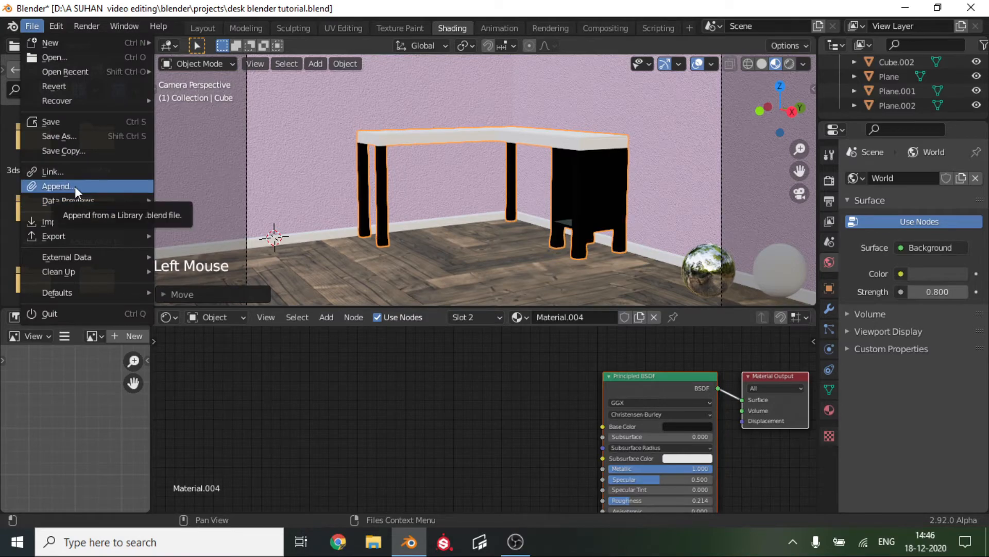
pyautogui.click(290, 407)
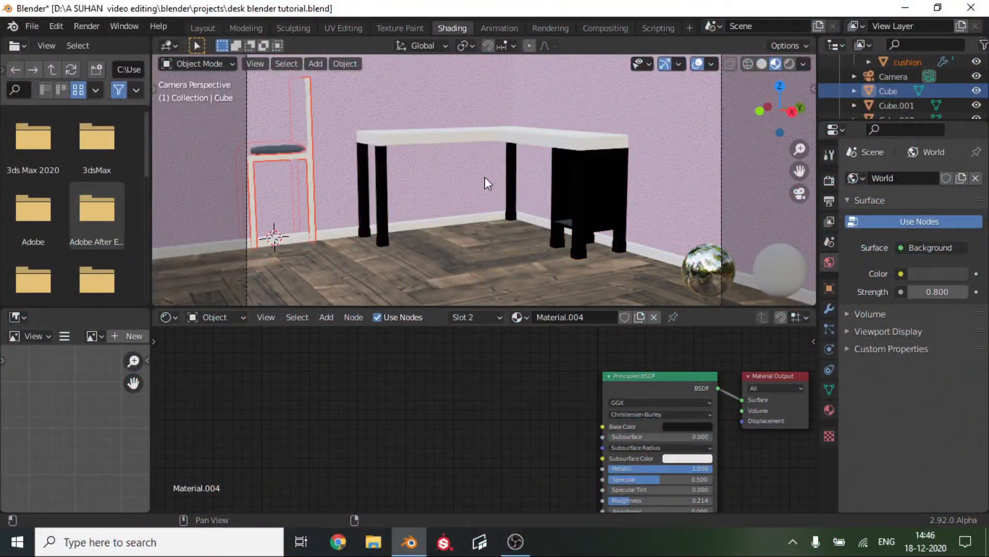
pyautogui.press('F1')
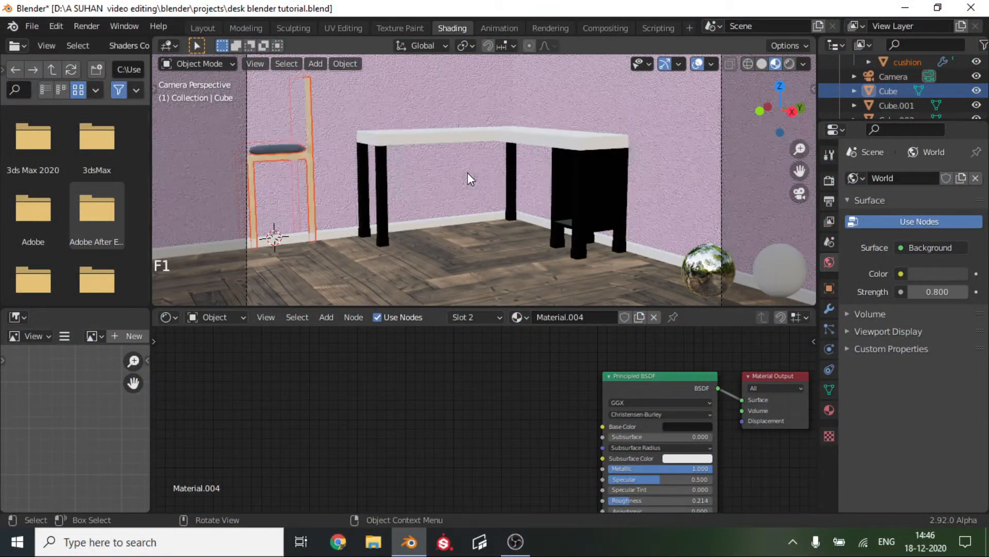
# Delete the extra object that was brought in with the appended chair and cushion.
pyautogui.moveTo(388, 165); pyautogui.dragTo(523, 179, button='middle')
pyautogui.scroll(-2, 431, 180)
pyautogui.scroll(-1, 431, 180)
pyautogui.keyDown('ctrl'); pyautogui.moveTo(383, 146); pyautogui.dragTo(472, 253); pyautogui.keyUp('ctrl')
pyautogui.moveTo(574, 196); pyautogui.dragTo(502, 129, button='middle')
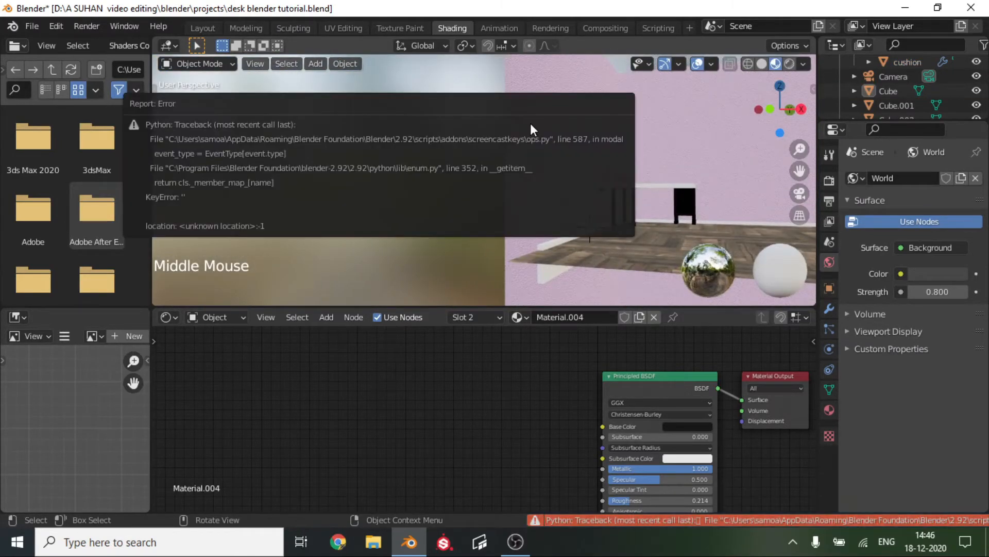
pyautogui.press('Delete')
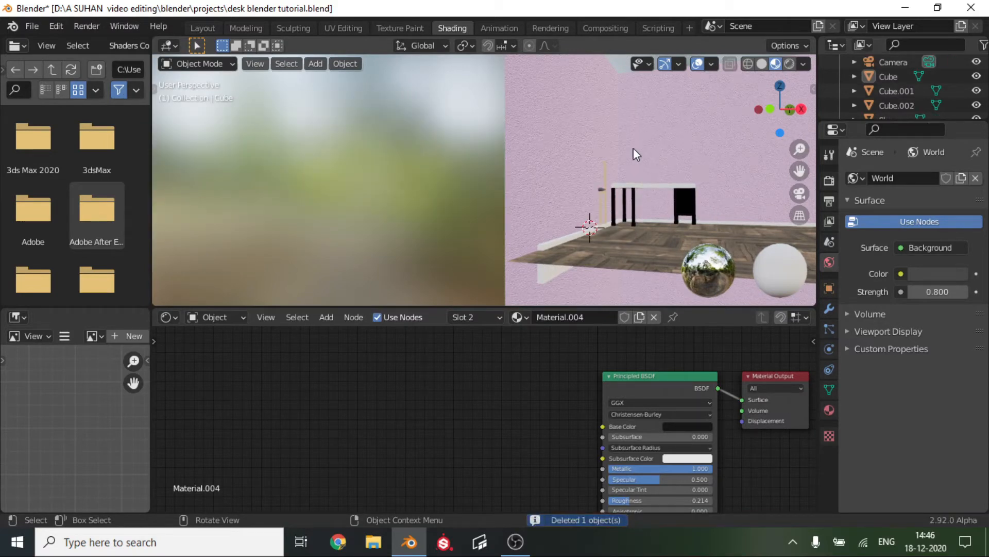
# Rename the appended Cube.003 object as chair and select it together with the cushion.
pyautogui.moveTo(489, 171)
pyautogui.mouseDown(button='middle')
pyautogui.moveTo(674, 157)
pyautogui.moveTo(441, 137)
pyautogui.moveTo(508, 141)
pyautogui.moveTo(537, 182)
pyautogui.moveTo(506, 166)
pyautogui.mouseUp(button='middle')
pyautogui.scroll(3, 928, 85)
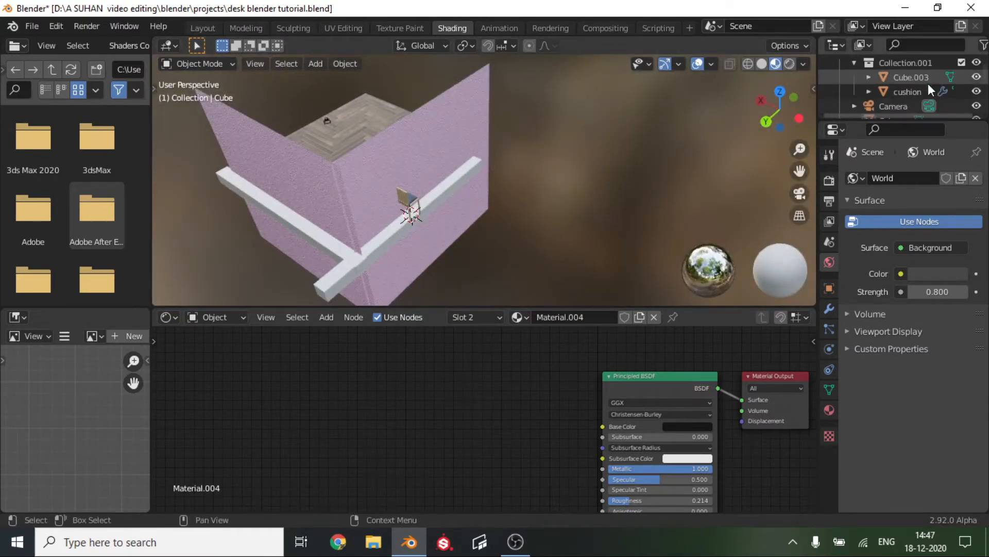
pyautogui.click(914, 82)
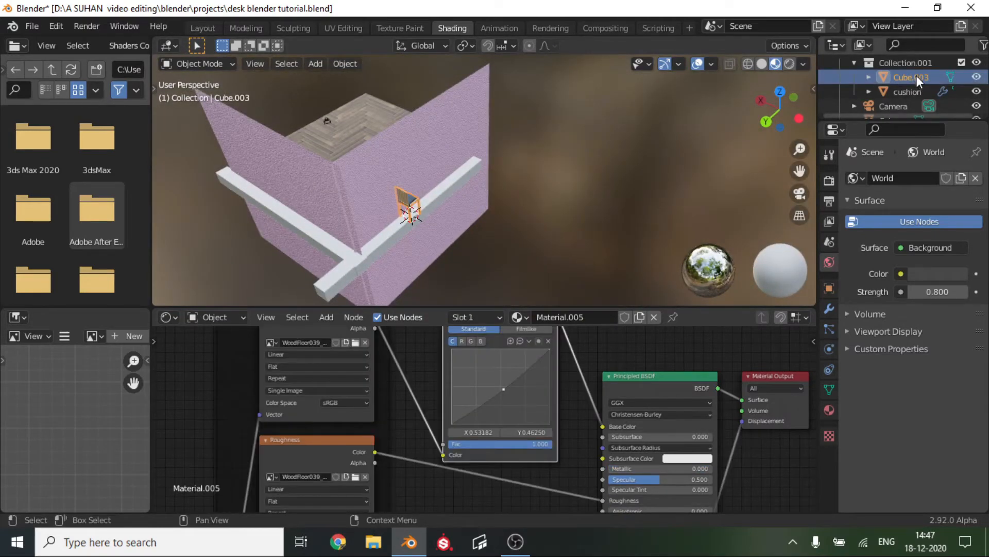
pyautogui.doubleClick(916, 76)
pyautogui.press('Return')
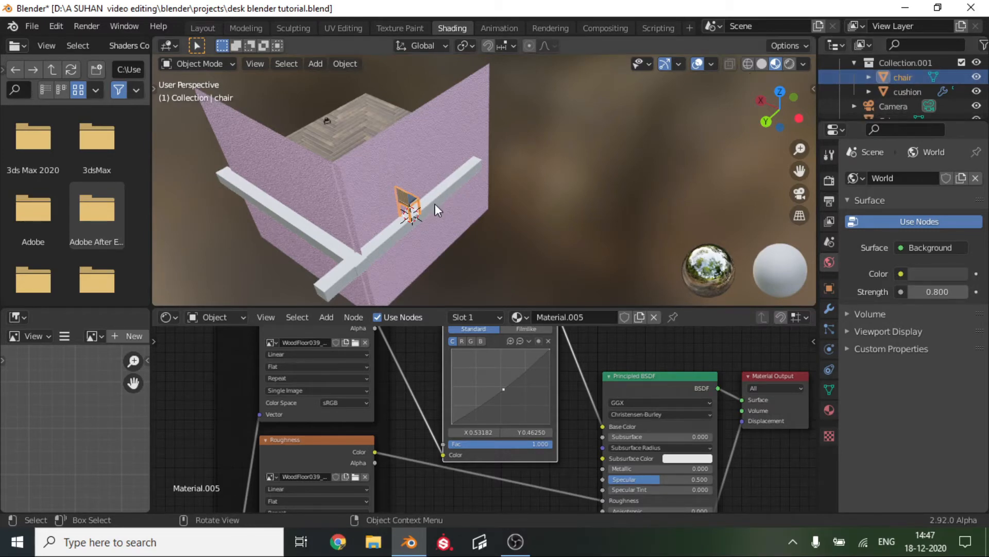
pyautogui.scroll(6, 434, 205)
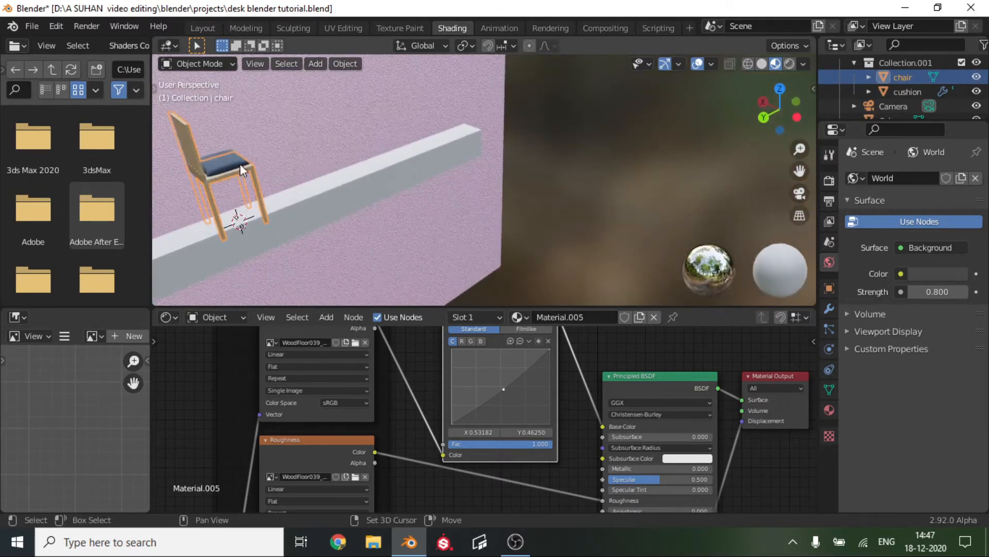
pyautogui.keyDown('shift'); pyautogui.click(233, 162); pyautogui.keyUp('shift')
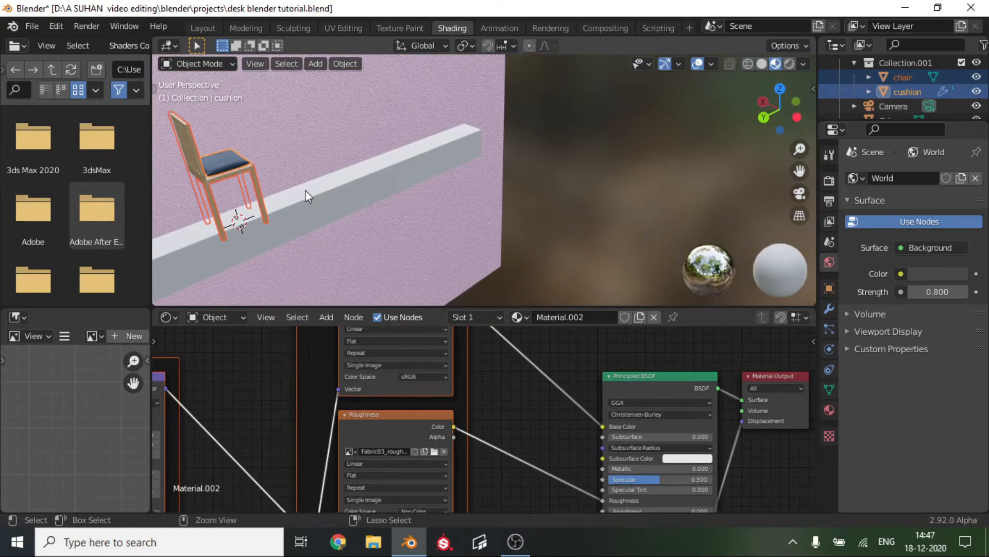
# Try to join the chair and its cushion into a single object.
pyautogui.hotkey('ctrl', 'j')
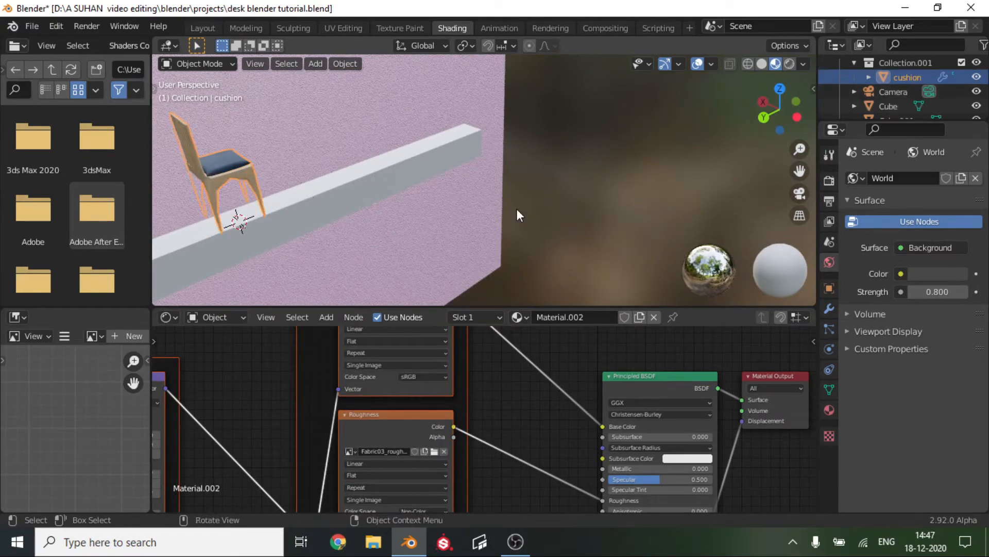
pyautogui.moveTo(325, 179); pyautogui.dragTo(722, 132, button='middle')
pyautogui.moveTo(795, 178); pyautogui.dragTo(722, 193)
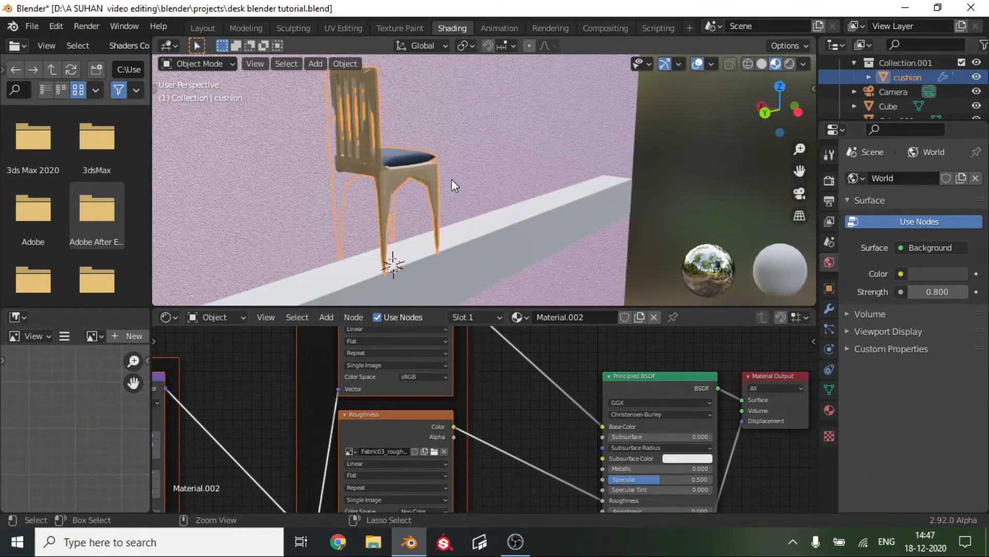
pyautogui.hotkey('ctrl', 'z')
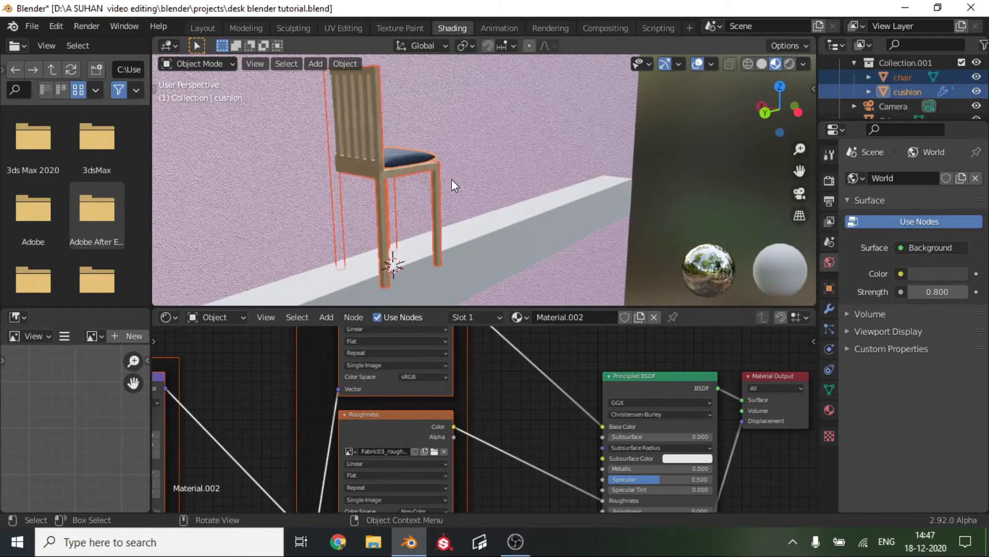
# Move the chair and its cushion together from the wall into the room, onto the floor near the desk's cabinet end.
pyautogui.click(799, 194)
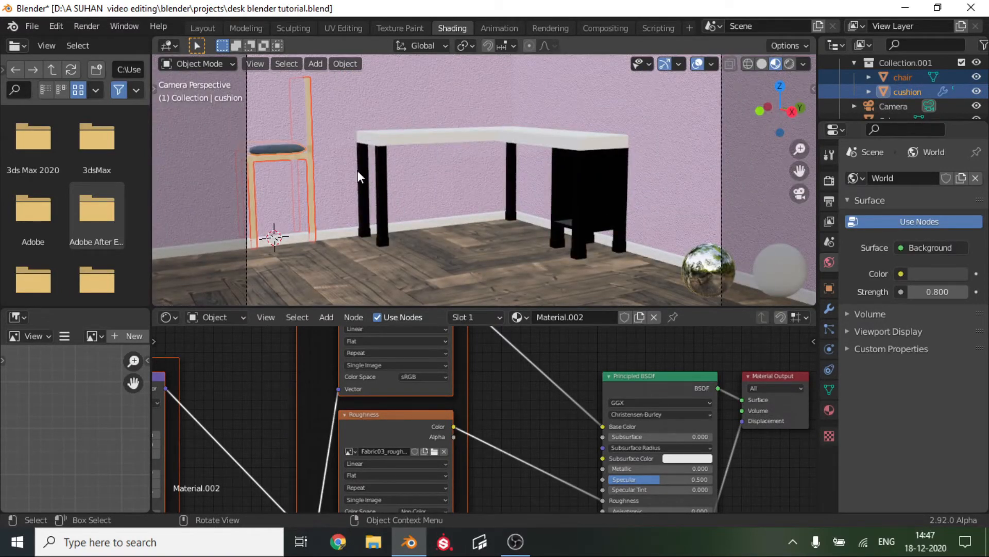
pyautogui.press('g')
pyautogui.press('z')
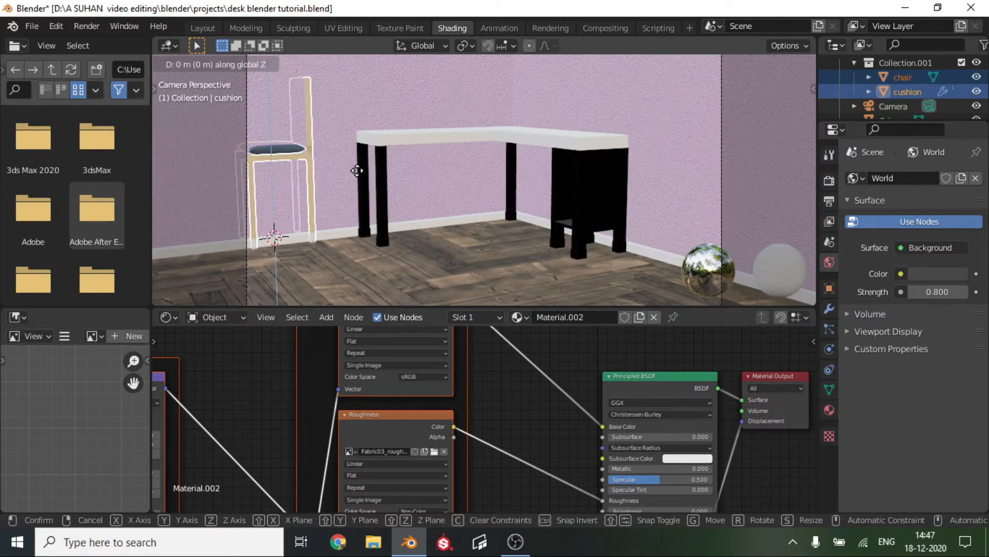
pyautogui.click(509, 205)
pyautogui.press('g')
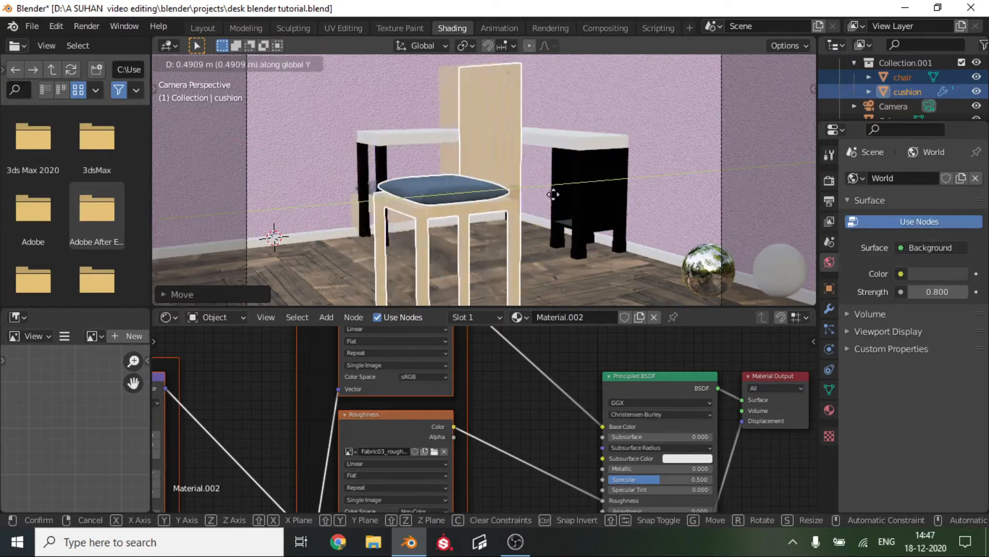
pyautogui.click(693, 173)
pyautogui.moveTo(580, 126); pyautogui.dragTo(575, 196, button='middle')
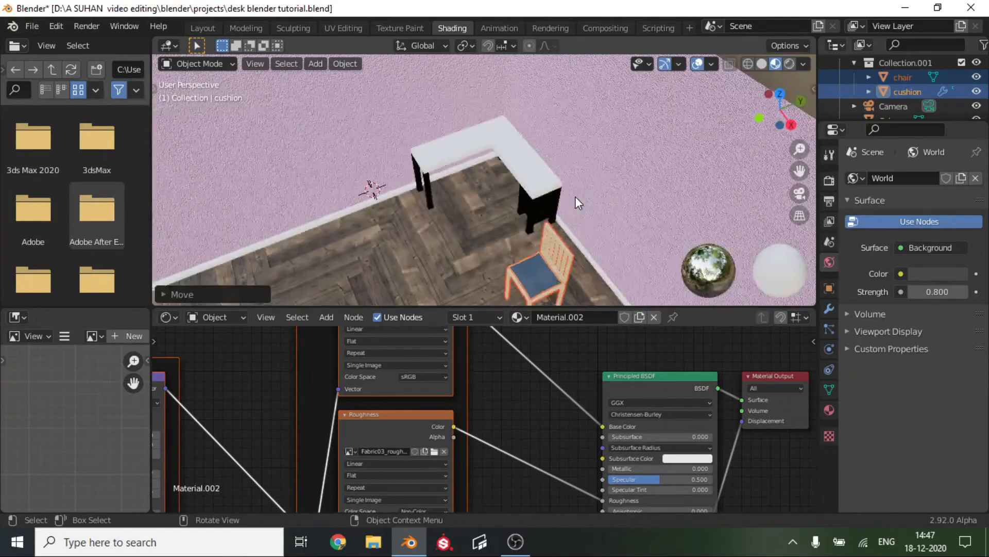
# Slide the chair and cushion across the floor into the desk's inner corner and rotate them slightly about the vertical axis.
pyautogui.press('g')
pyautogui.hotkey('shift', 'z')
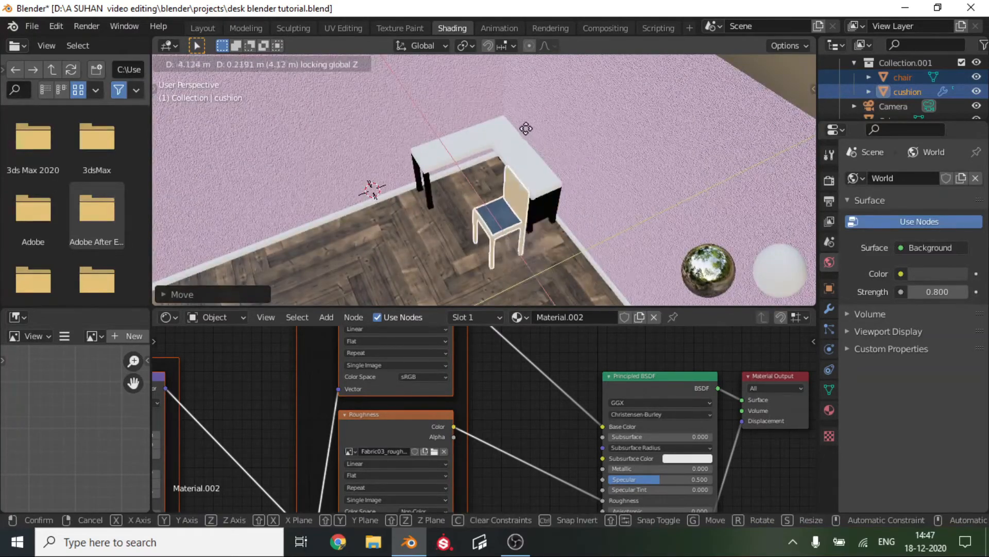
pyautogui.click(523, 152)
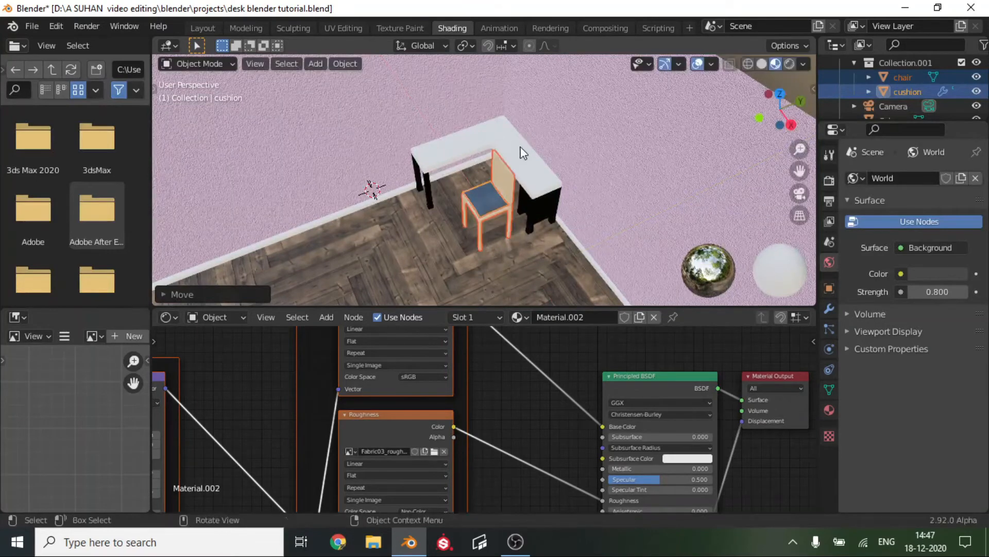
pyautogui.moveTo(494, 113); pyautogui.dragTo(607, 138, button='middle')
pyautogui.press('r')
pyautogui.press('z')
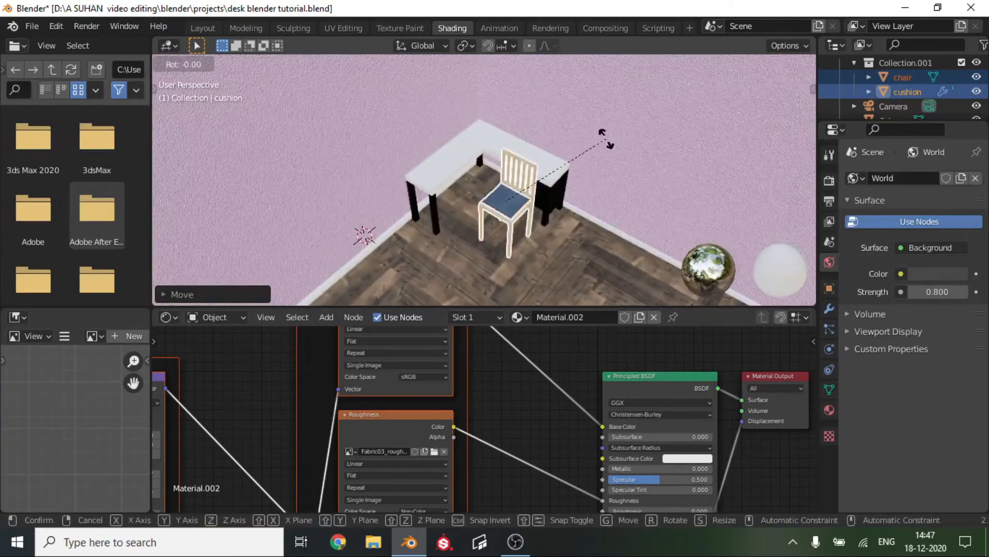
pyautogui.click(738, 259)
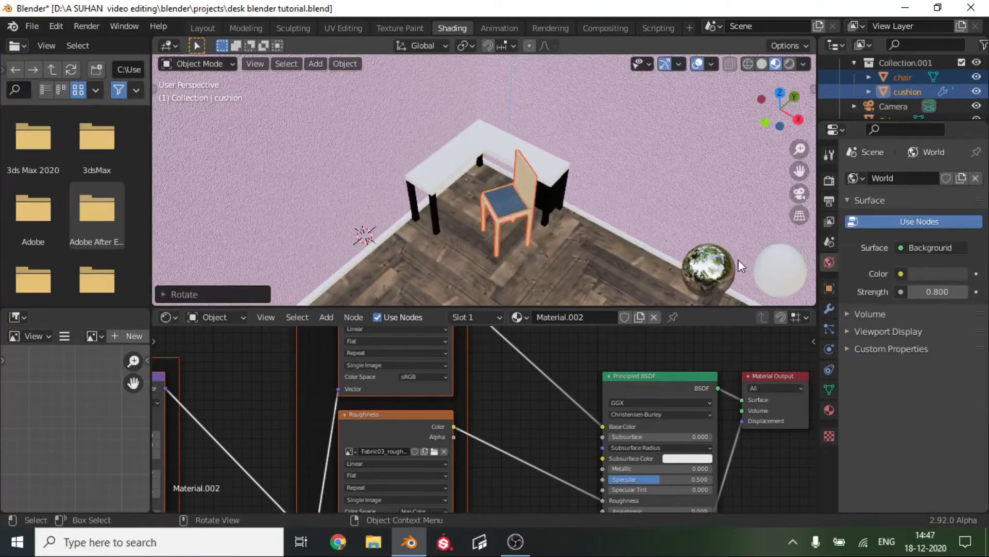
# Preview the camera view in rendered shading with overlays shown, and hide the Point.001 light.
pyautogui.click(798, 195)
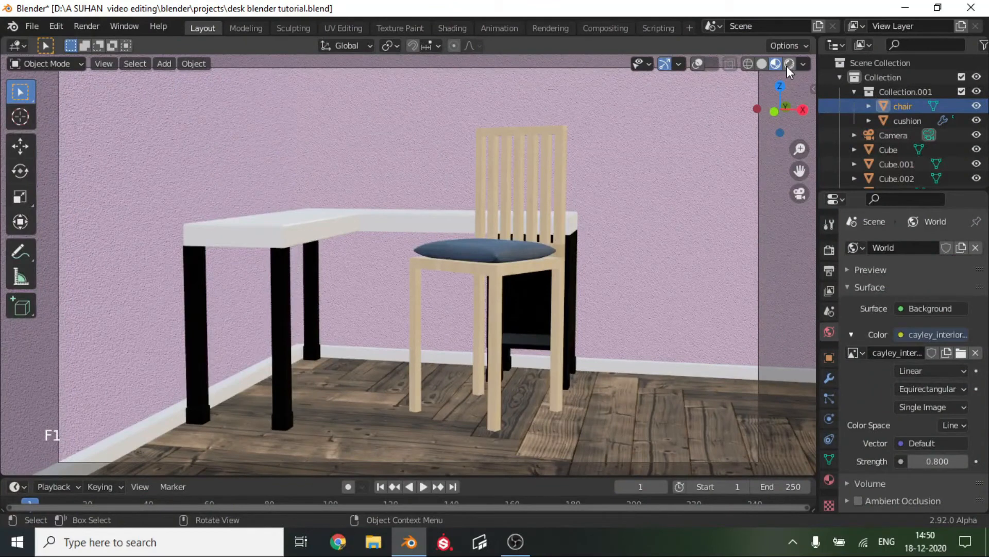
pyautogui.click(789, 64)
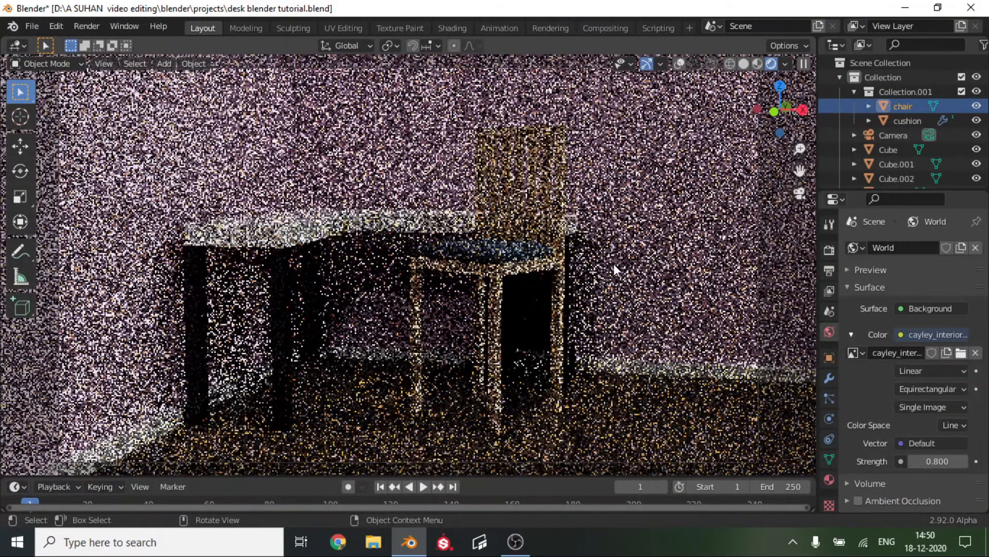
pyautogui.click(680, 64)
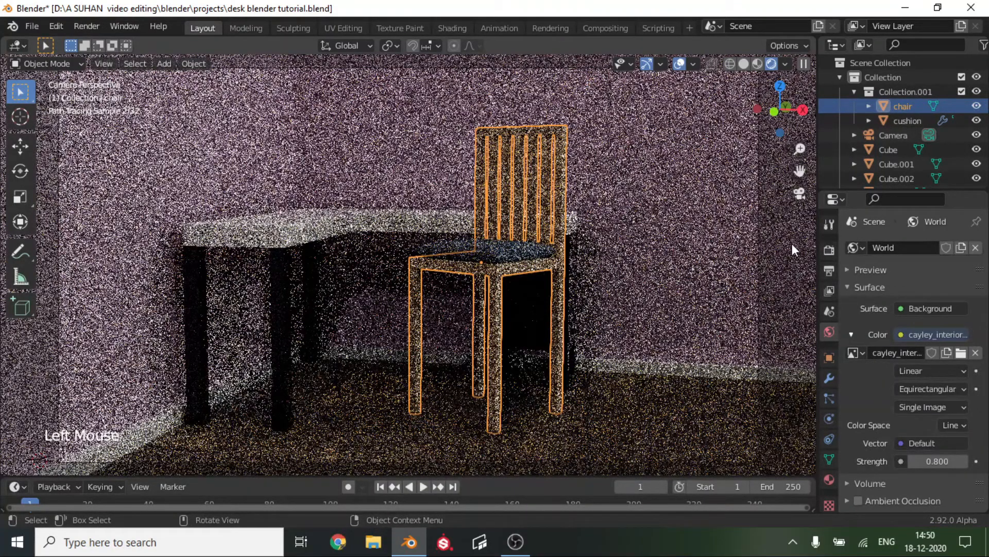
pyautogui.scroll(-7, 928, 155)
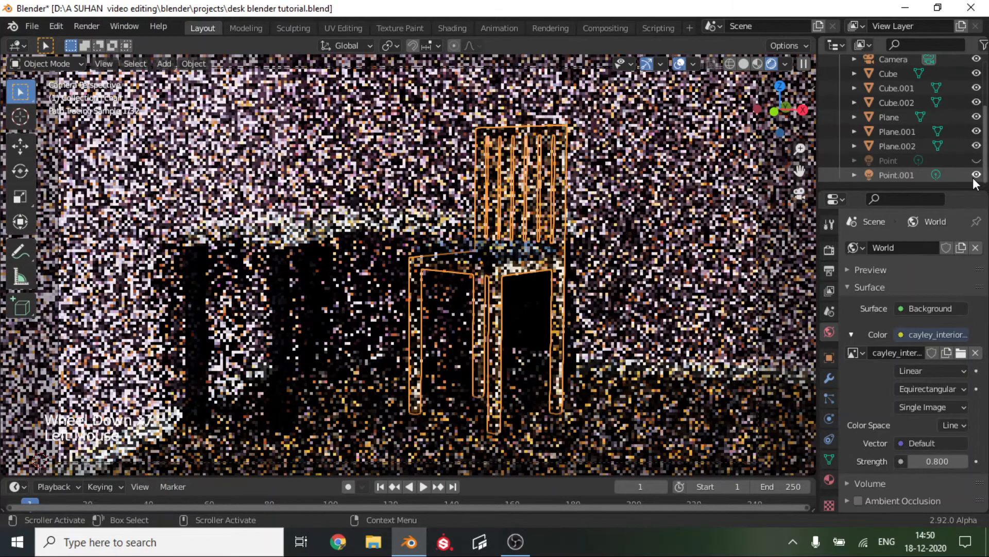
pyautogui.click(976, 175)
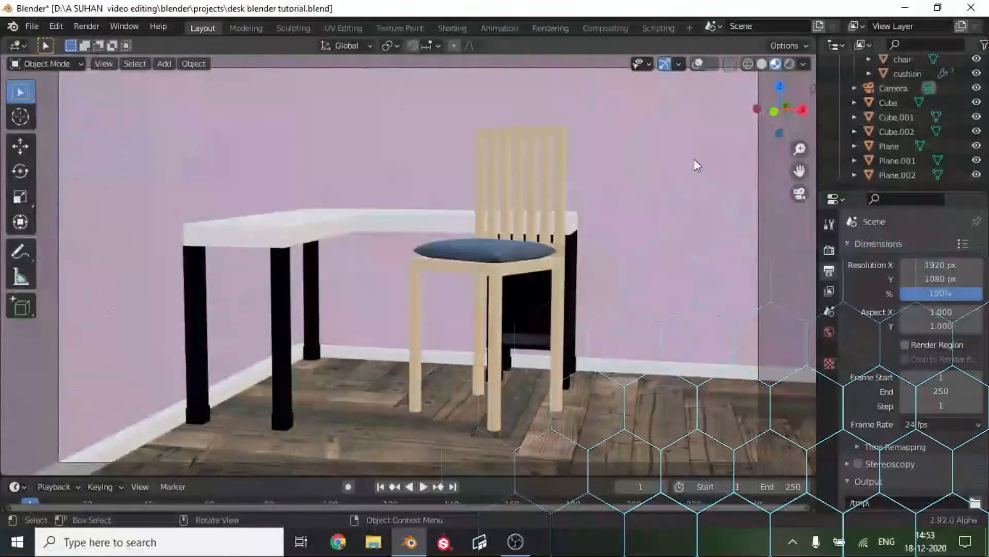
pyautogui.press('n')
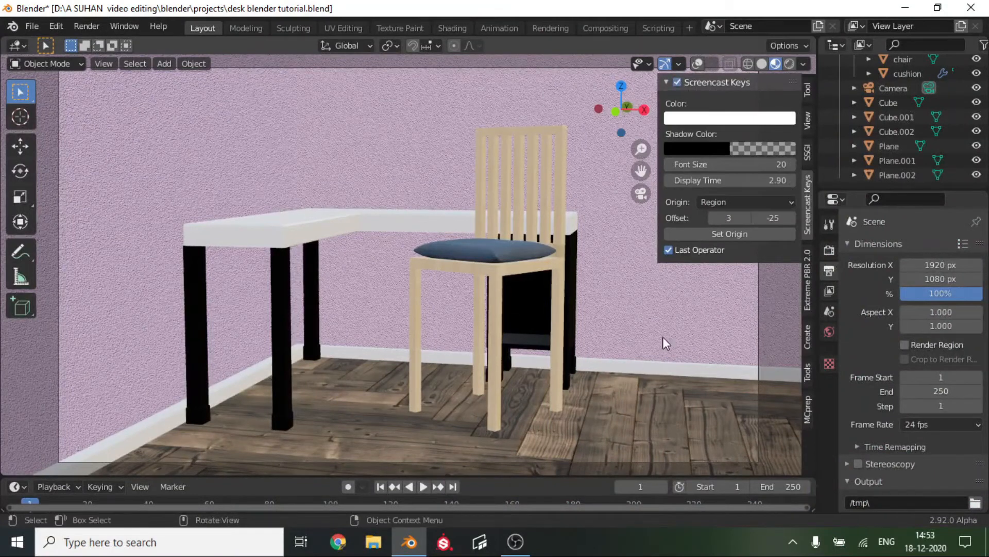
pyautogui.press('n')
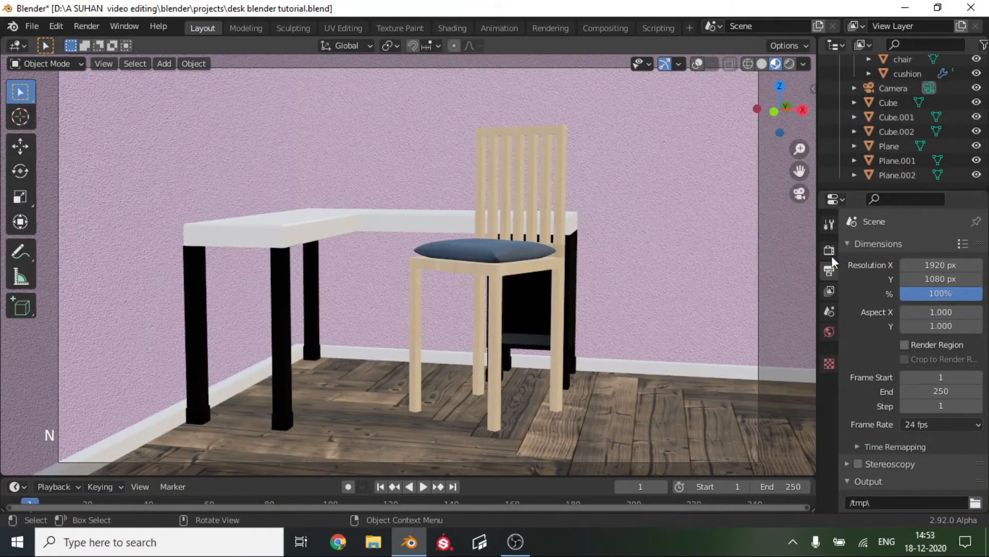
# Try a square 1080 × 1080 px render resolution and restore the horizontal resolution to 1920 px.
pyautogui.click(945, 266)
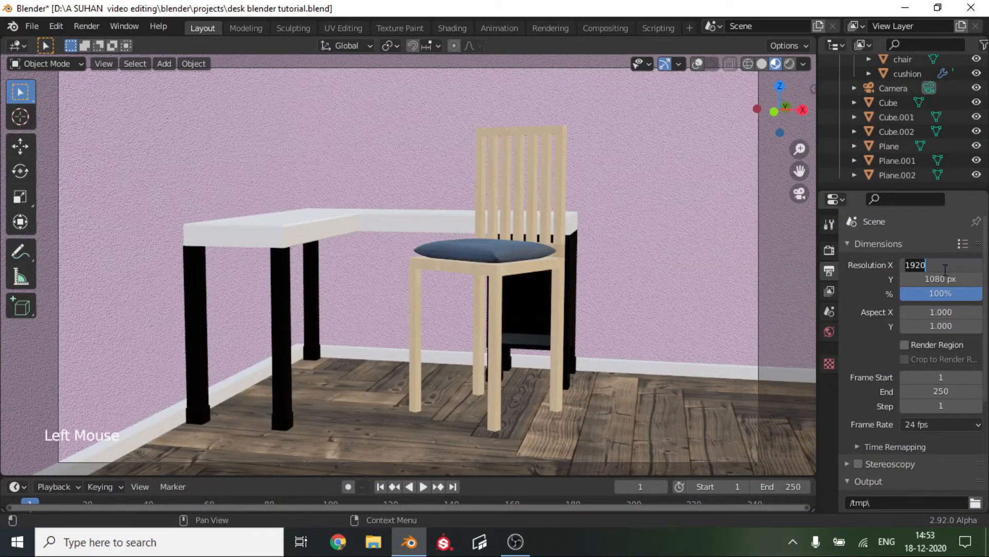
pyautogui.write('1080')
pyautogui.press('Return')
pyautogui.scroll(-3, 553, 193)
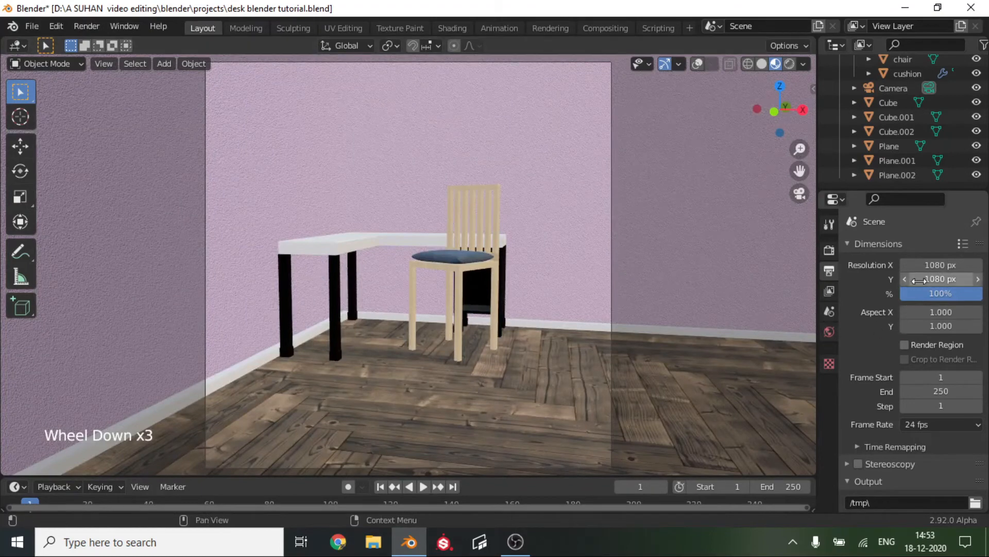
pyautogui.click(932, 264)
pyautogui.write('1920')
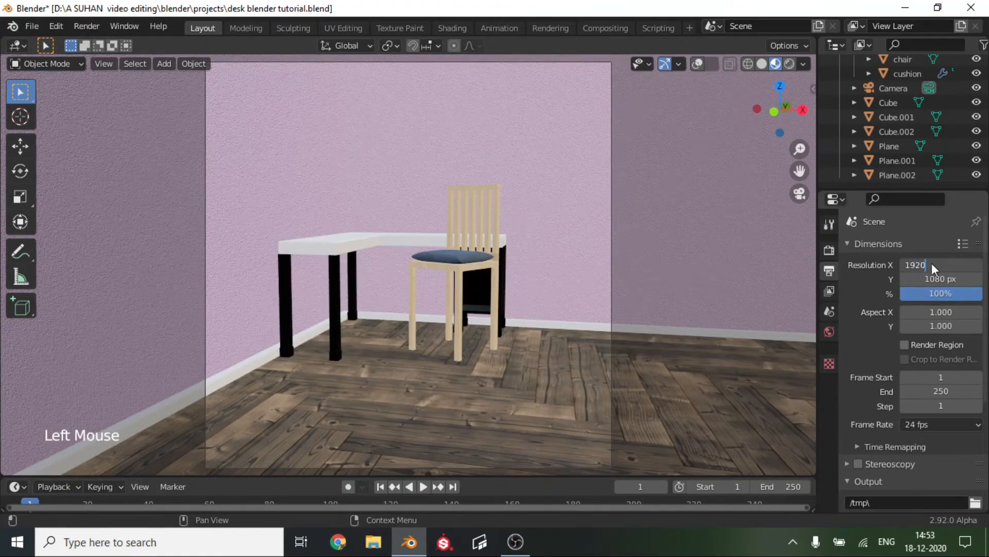
pyautogui.press('Return')
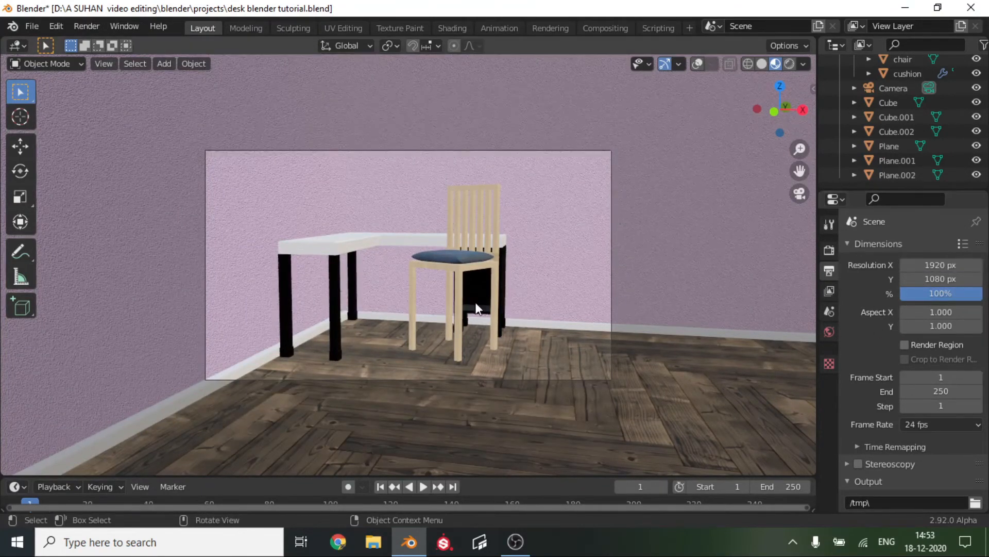
# Walk the camera forward so that the desk and chair fill more of the frame.
pyautogui.hotkey('shift', '`')
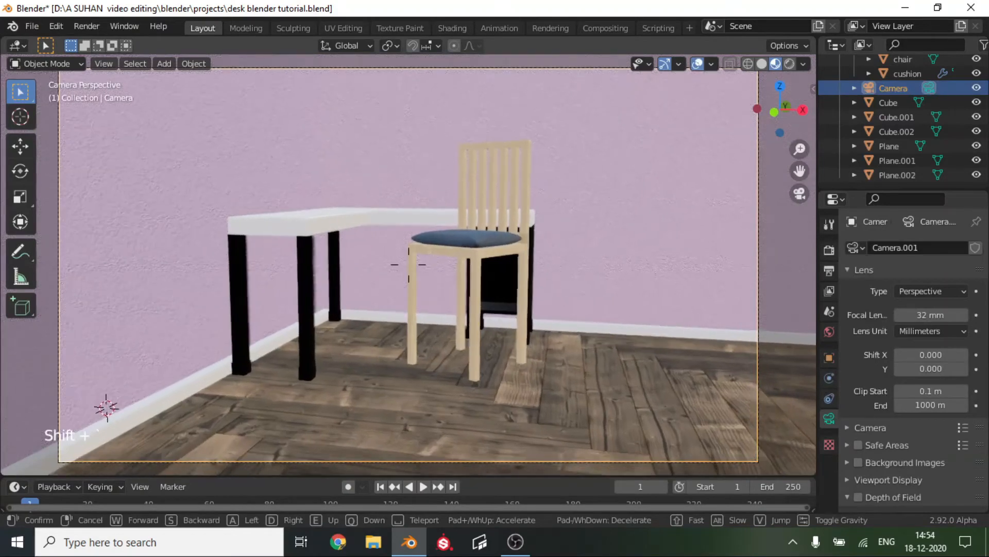
pyautogui.press('w')
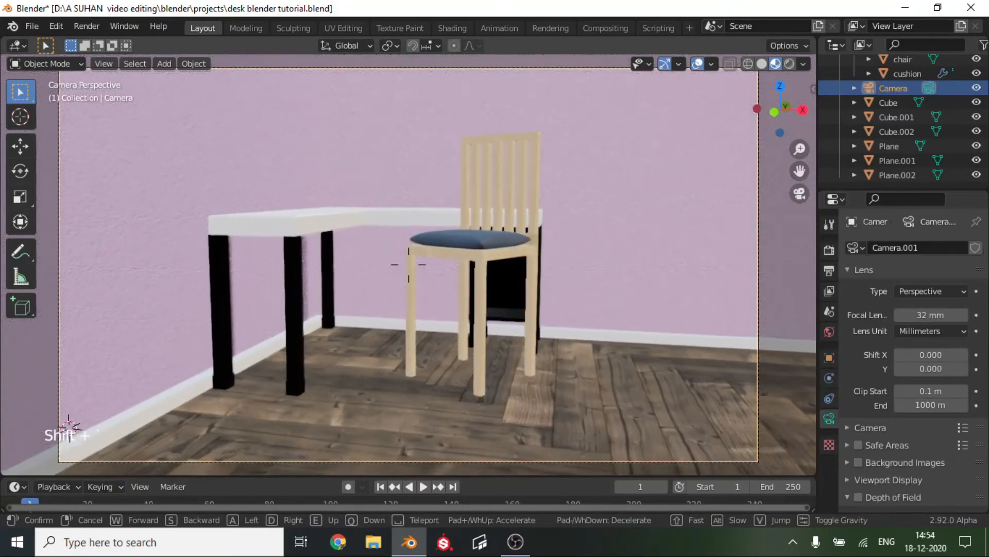
pyautogui.click(408, 264)
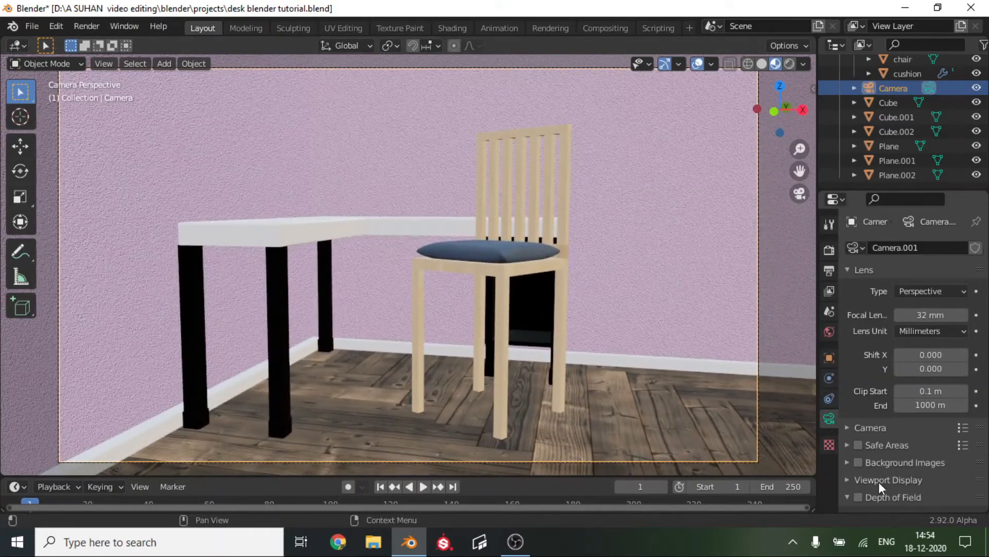
# Enable the camera's depth of field and set its aperture F-Stop to 0.1.
pyautogui.click(859, 496)
pyautogui.scroll(-2, 920, 438)
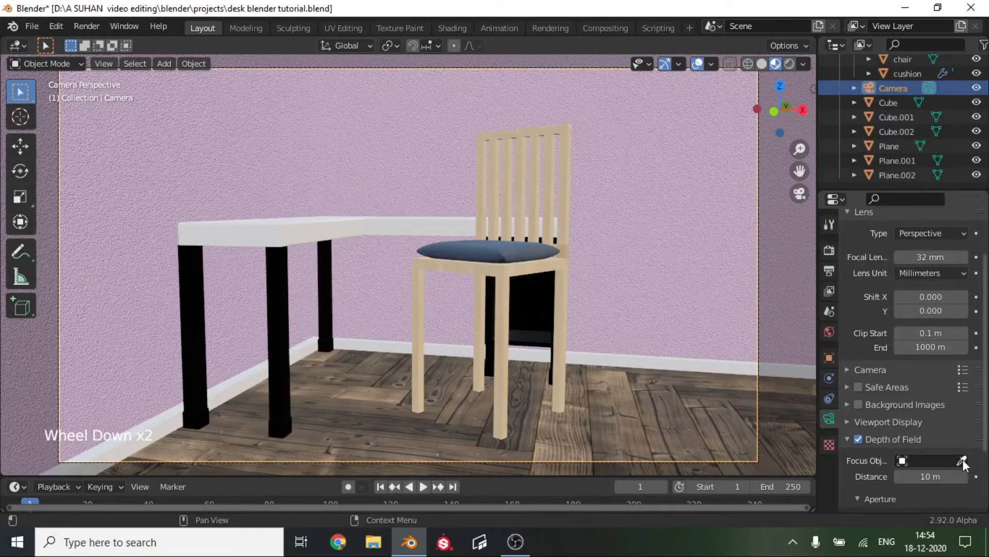
pyautogui.moveTo(922, 477)
pyautogui.mouseDown()
pyautogui.moveTo(914, 477)
pyautogui.moveTo(922, 477)
pyautogui.mouseUp()
pyautogui.scroll(-3, 913, 476)
pyautogui.moveTo(933, 433); pyautogui.dragTo(897, 433)
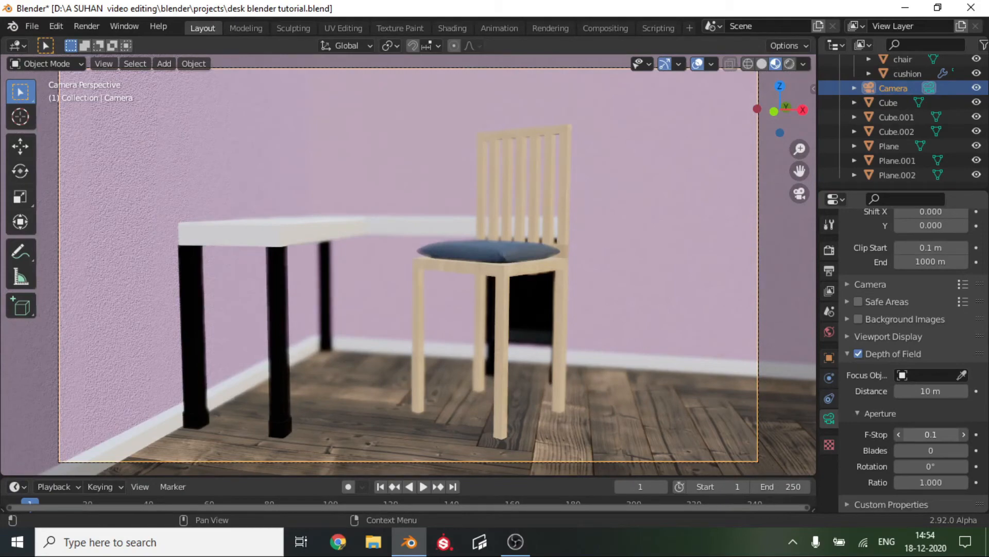
# Pick the desk object Cube as the camera's focus object and raise the F-Stop to 0.3.
pyautogui.moveTo(436, 228); pyautogui.dragTo(401, 233, button='middle')
pyautogui.scroll(-4, 401, 233)
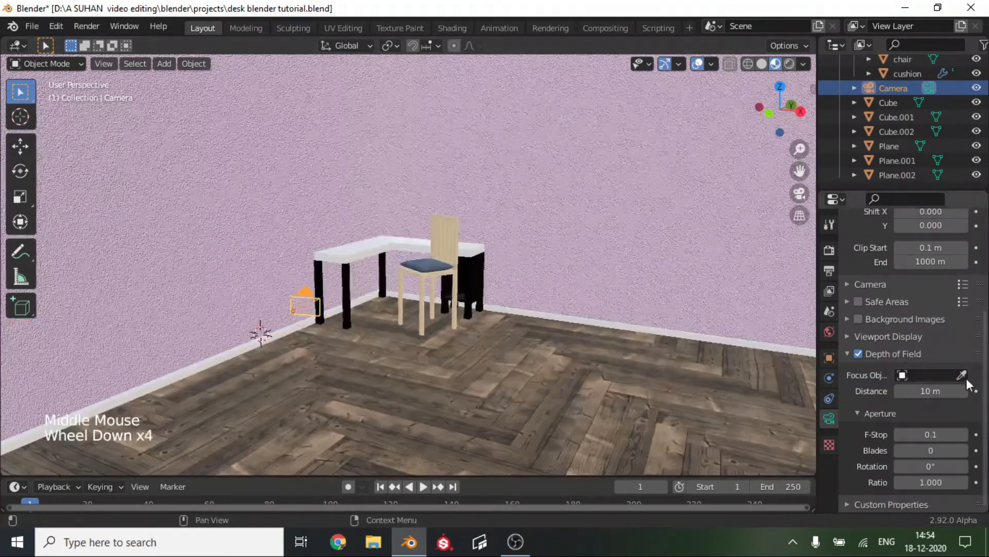
pyautogui.click(962, 375)
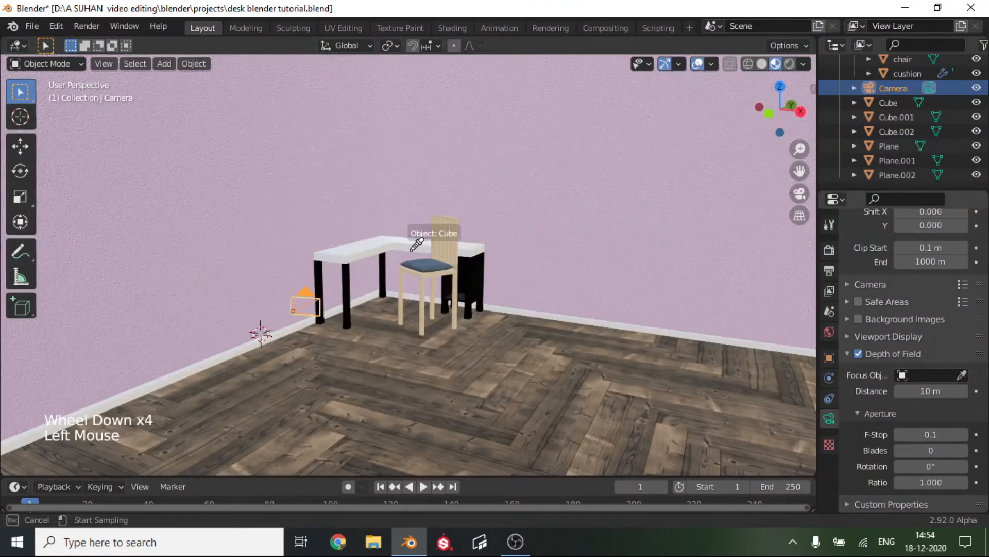
pyautogui.click(410, 249)
pyautogui.click(799, 194)
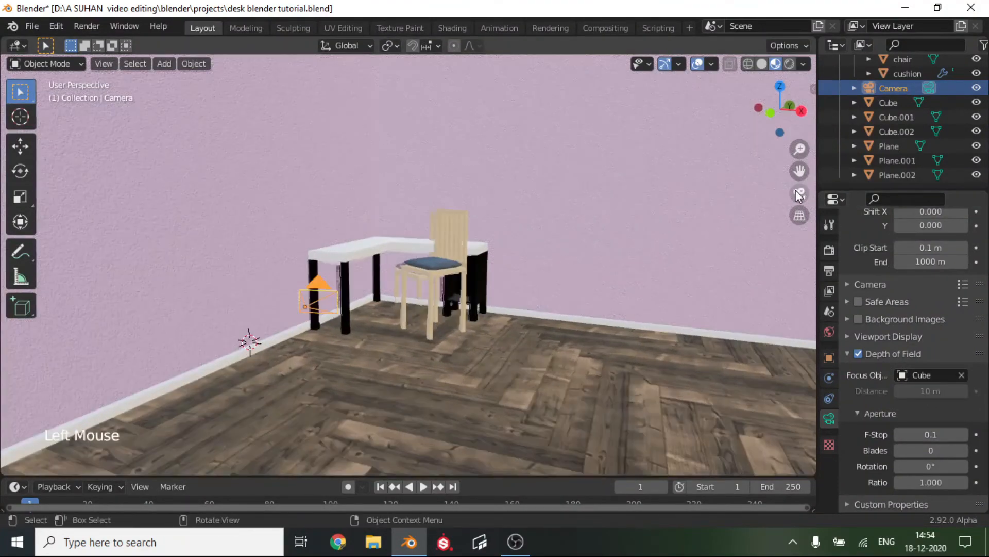
pyautogui.scroll(2, 580, 279)
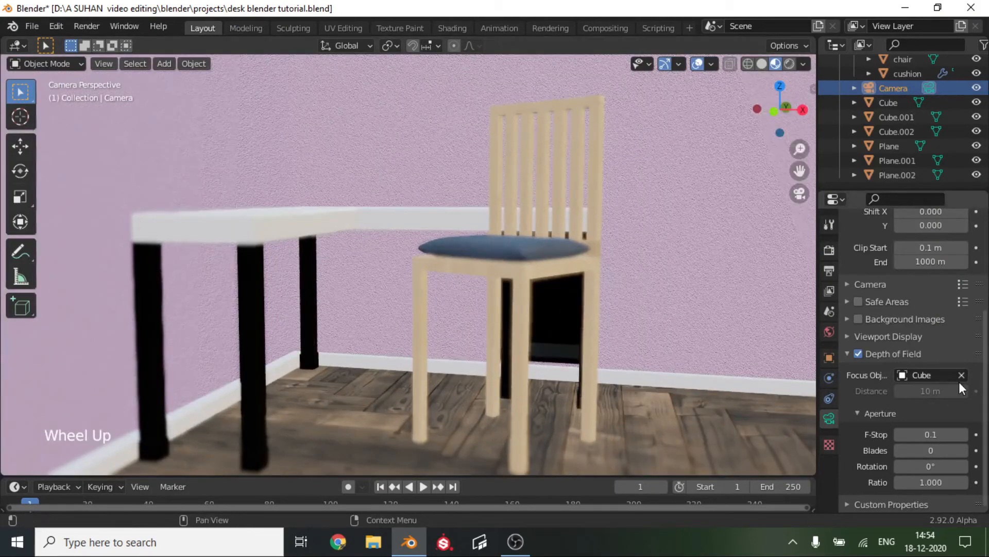
pyautogui.click(966, 432)
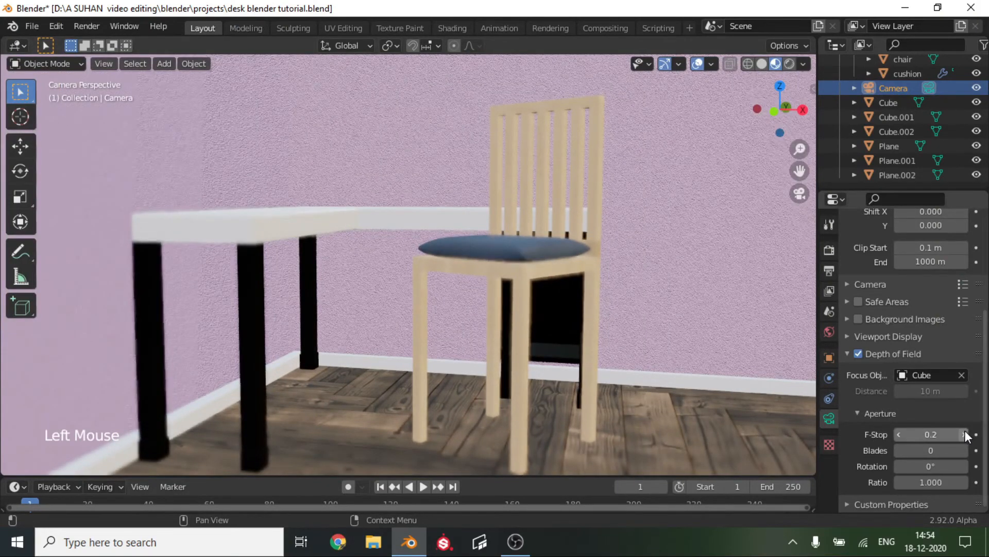
pyautogui.click(966, 435)
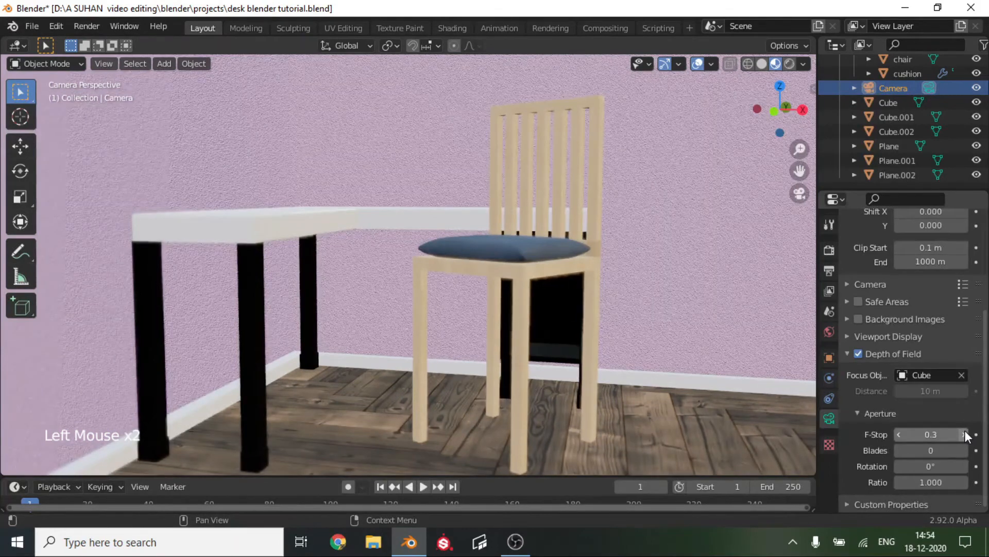
# Replace the camera's focus object with the chair and set the F-Stop to 0.1.
pyautogui.click(964, 376)
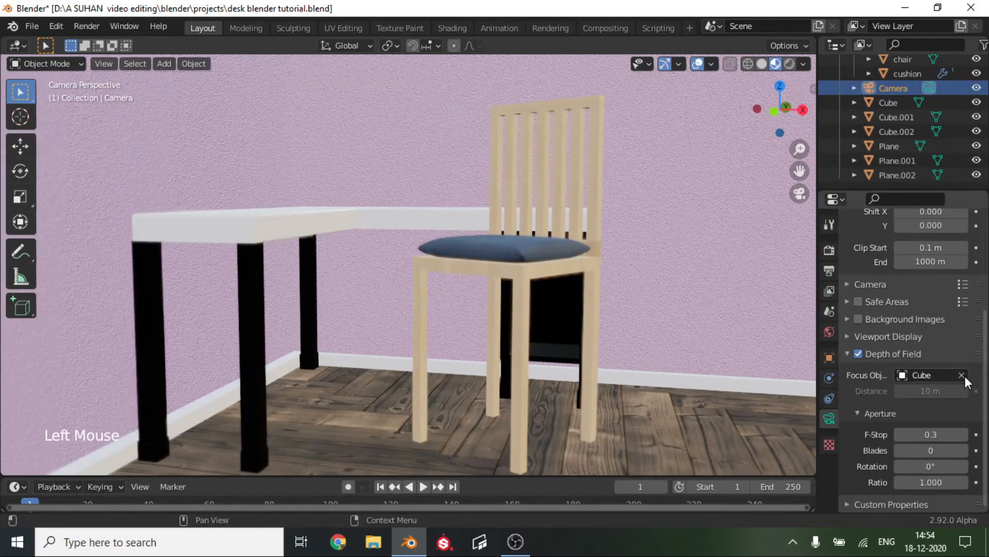
pyautogui.click(962, 376)
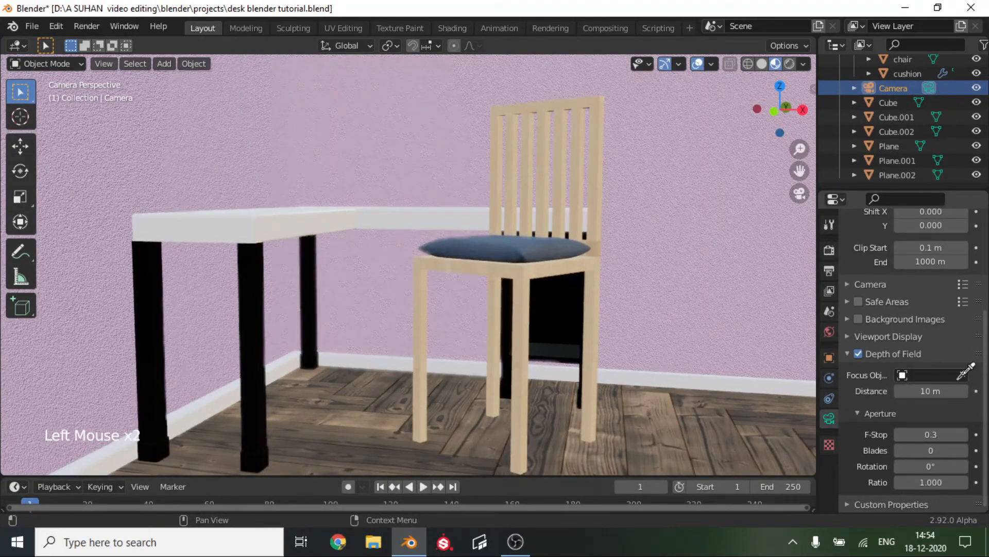
pyautogui.click(515, 268)
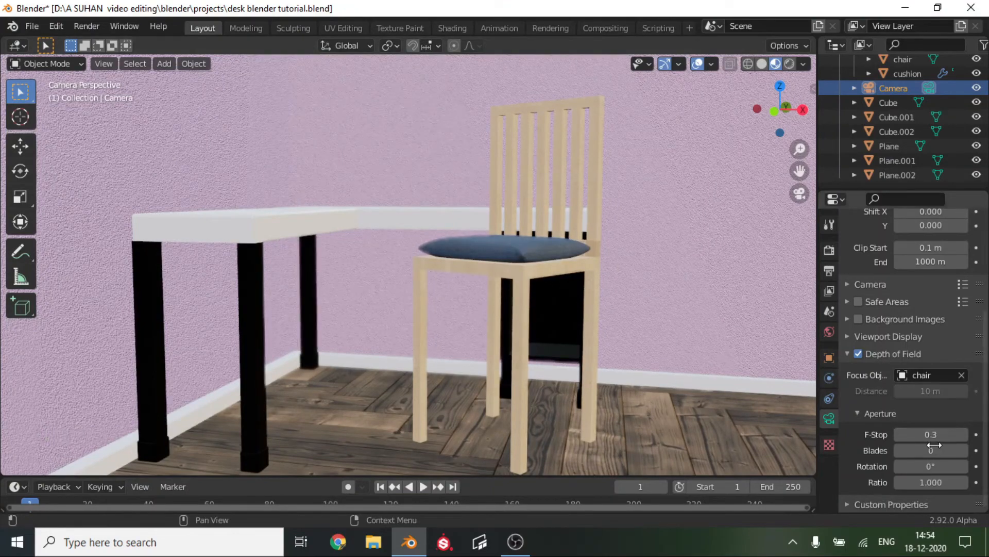
pyautogui.moveTo(934, 444); pyautogui.dragTo(922, 444)
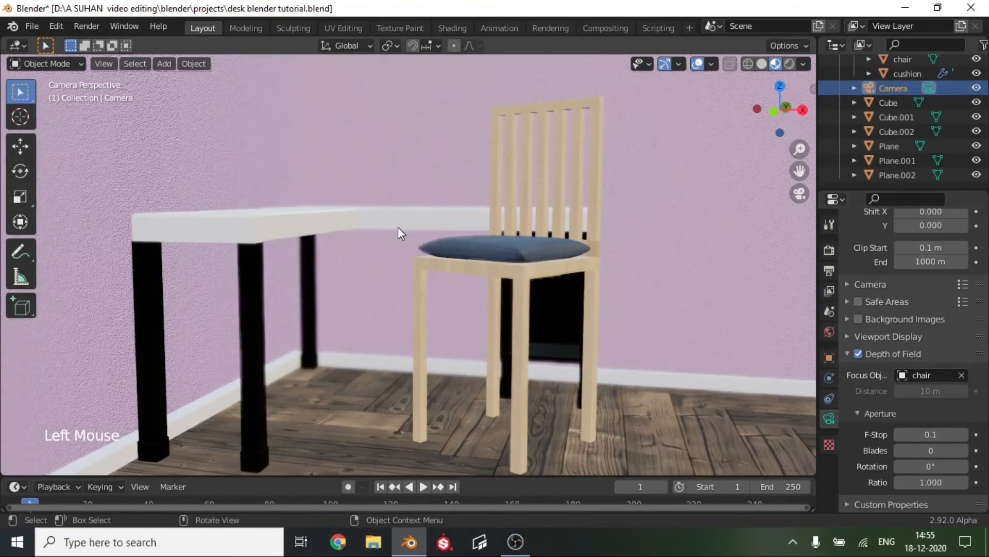
# Set the camera aperture to 5 blades, 3.9° rotation and a ratio of 1.021.
pyautogui.moveTo(496, 249); pyautogui.dragTo(497, 248, button='middle')
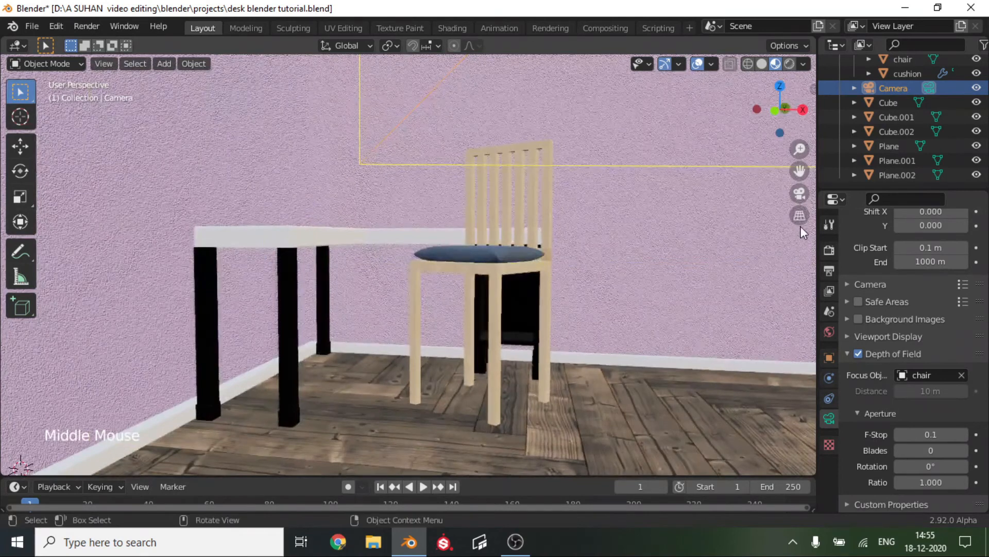
pyautogui.click(800, 194)
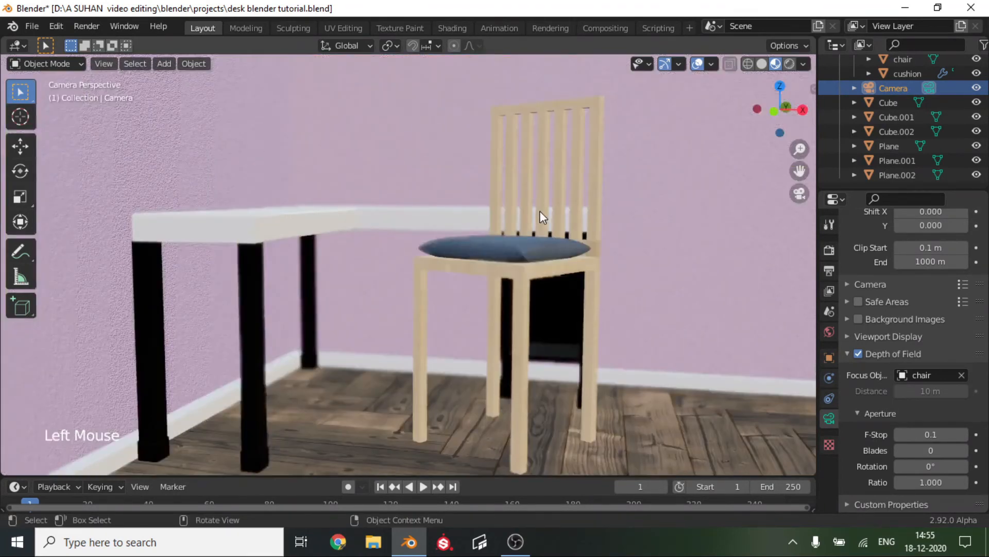
pyautogui.scroll(-2, 540, 211)
pyautogui.scroll(1, 559, 213)
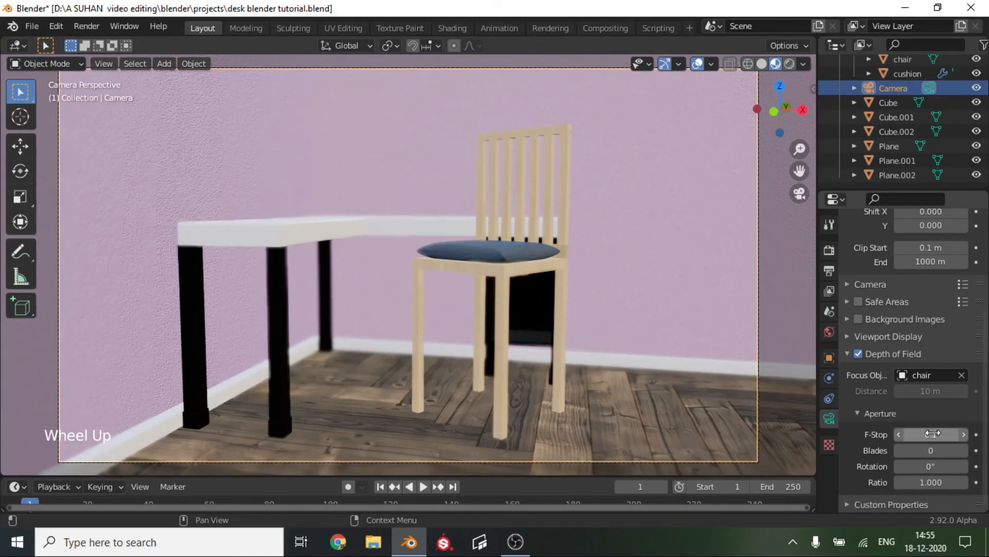
pyautogui.moveTo(931, 450); pyautogui.dragTo(941, 488)
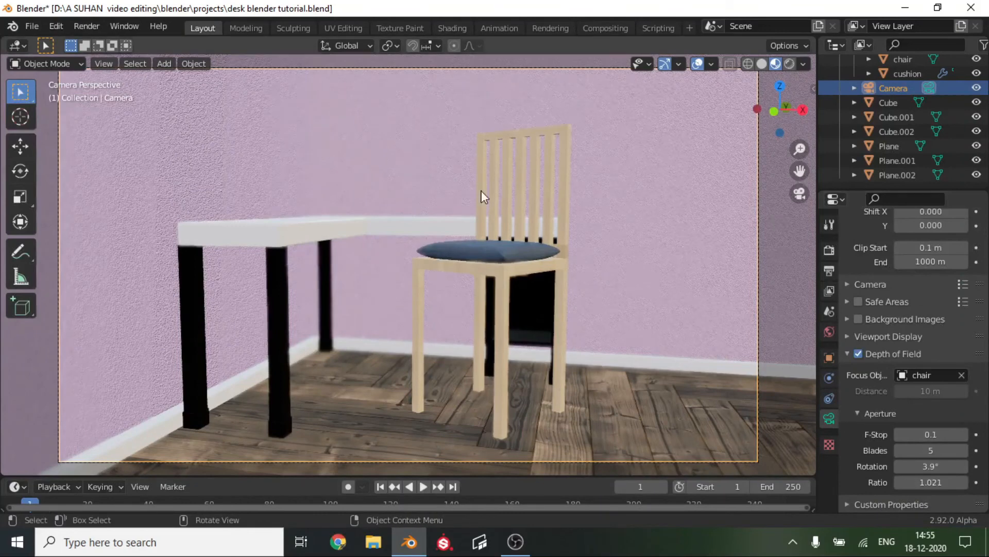